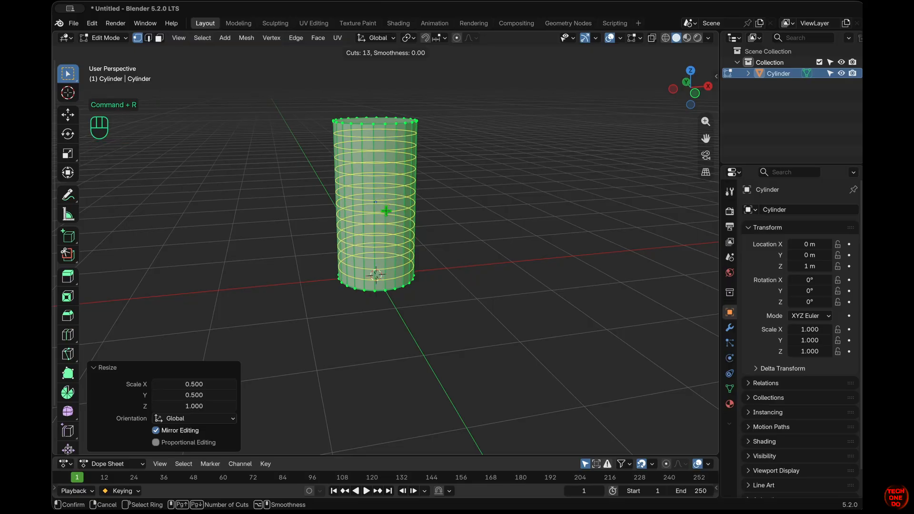
Add 13 evenly spaced horizontal loop cuts along the height of the cylinder
left_click(386, 211)
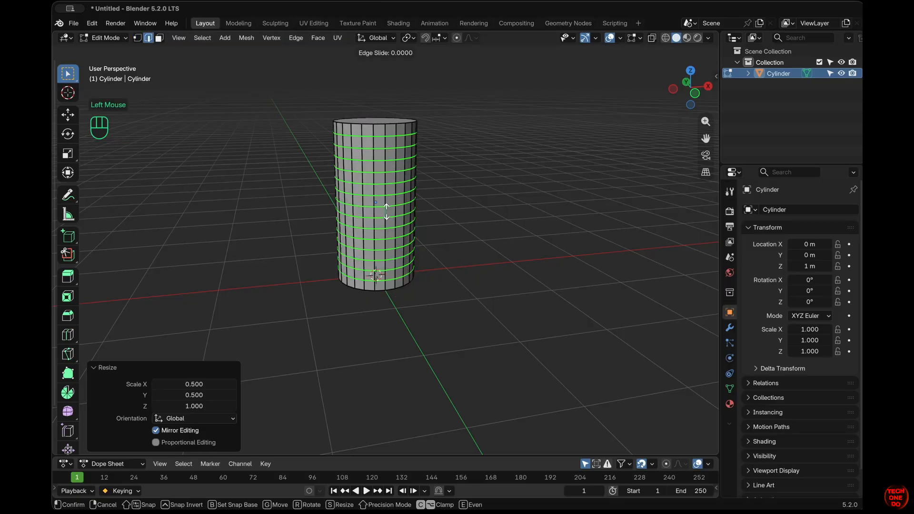
left_click(386, 210)
left_click(512, 270)
Inset the four-by-four block of faces near the top of the cylinder's front by 0.05 m
key("KP_1")
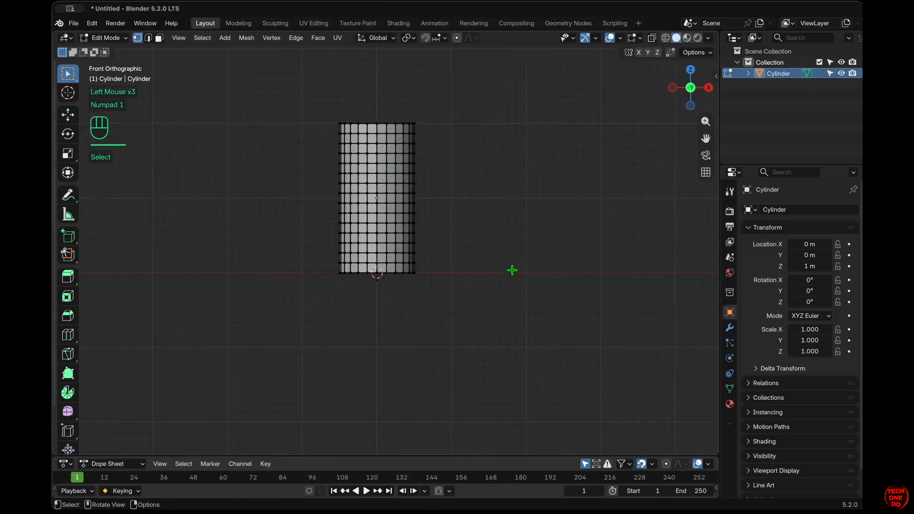
scroll(511, 270, "up", 3)
left_click_drag(351, 204, 394, 251)
left_click(159, 38)
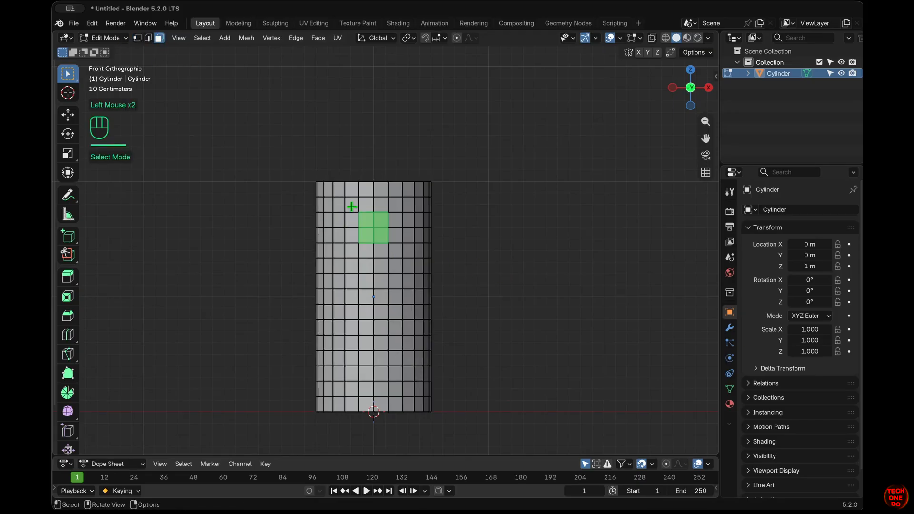
left_click_drag(345, 196, 409, 253)
key("i")
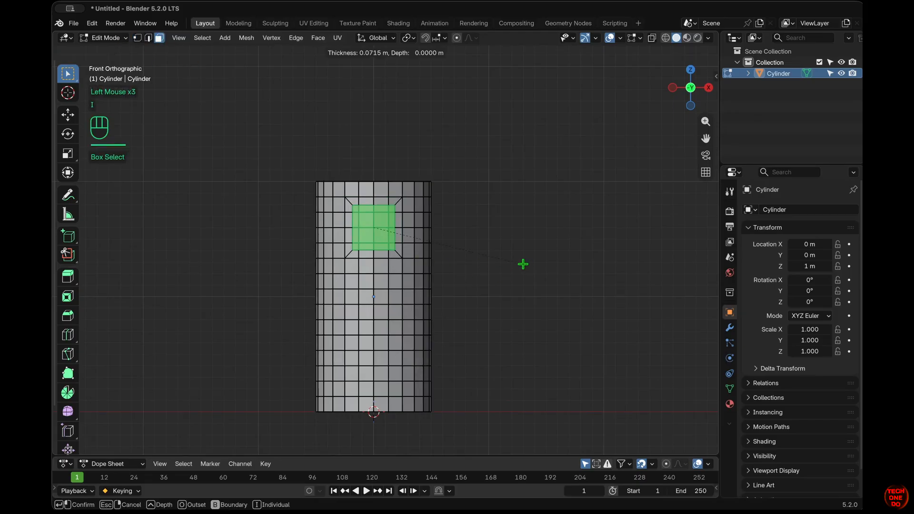
type(".05")
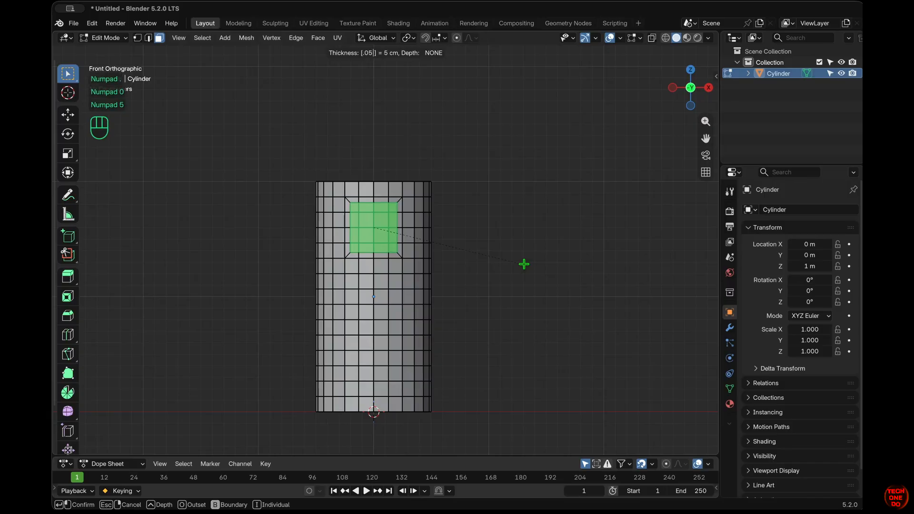
key("KP_Enter")
Extrude the inset face block outward 0.5 m in the negative Y direction
scroll(524, 264, "left", 10)
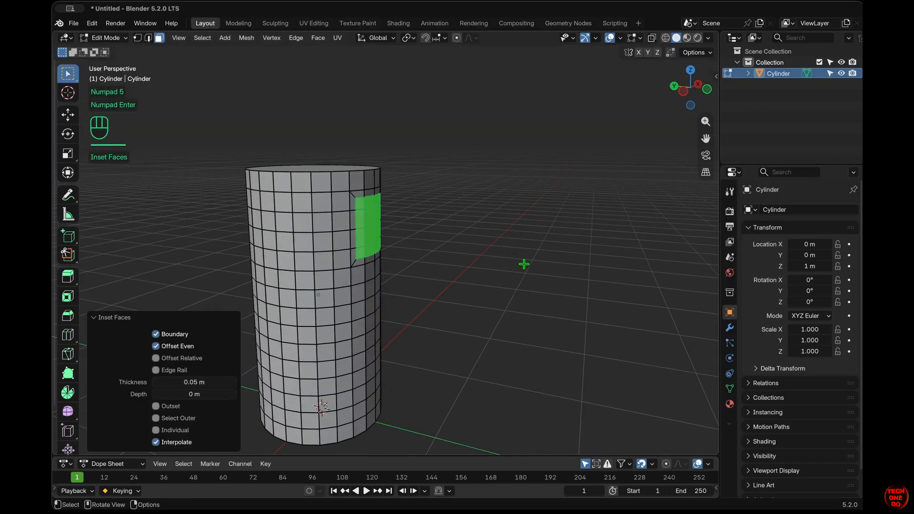
key("KP_6")
key("e")
key("y")
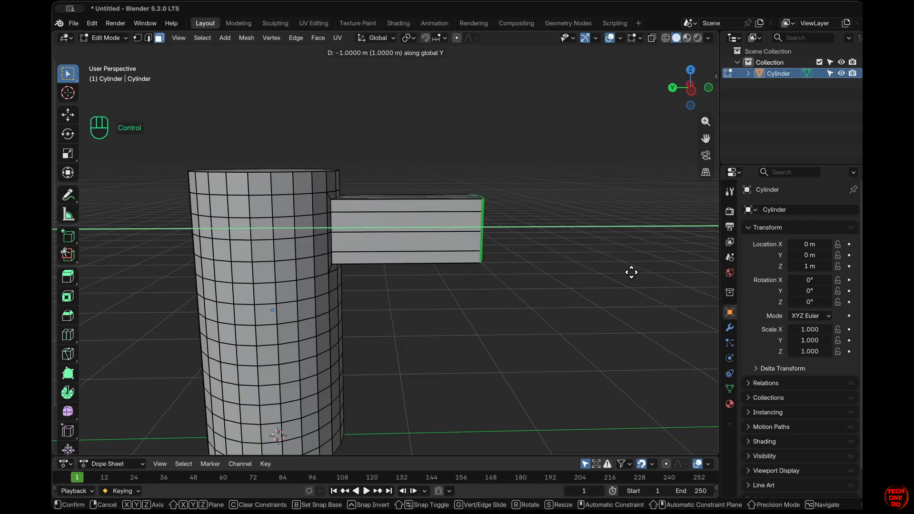
left_click(614, 259, "ctrl+shift")
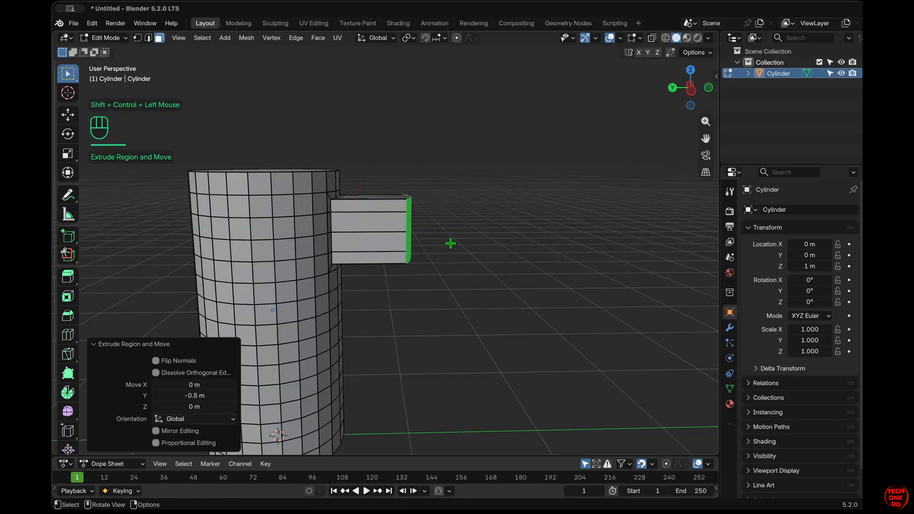
Flatten the end faces of the extrusion by scaling them to 0 along Y
key("s")
key("y")
key("KP_0")
key("KP_Enter")
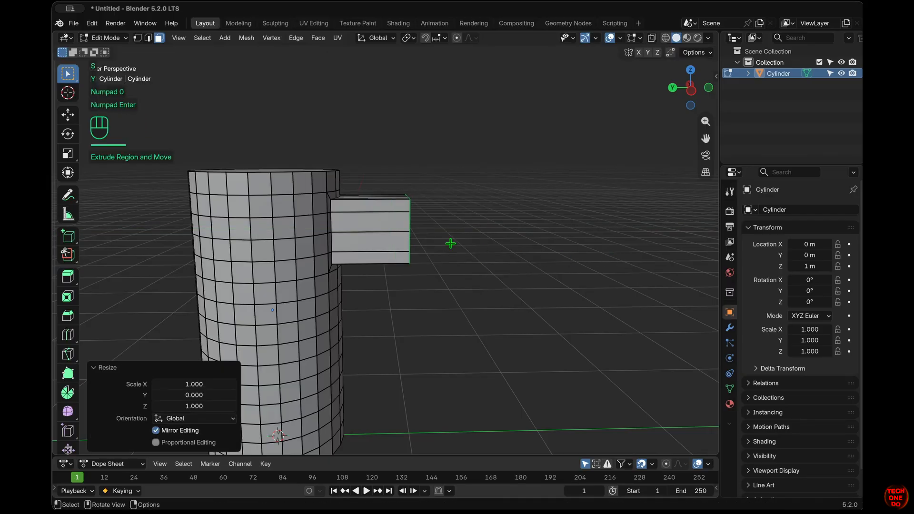
Add one centred loop cut around the extruded block and flatten it by scaling to 0 along Y
key("super+r")
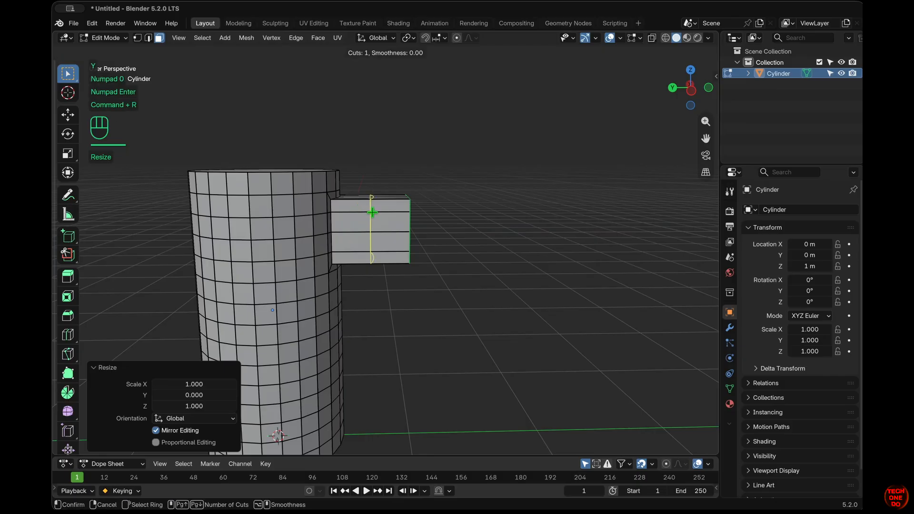
left_click(372, 212)
key("s")
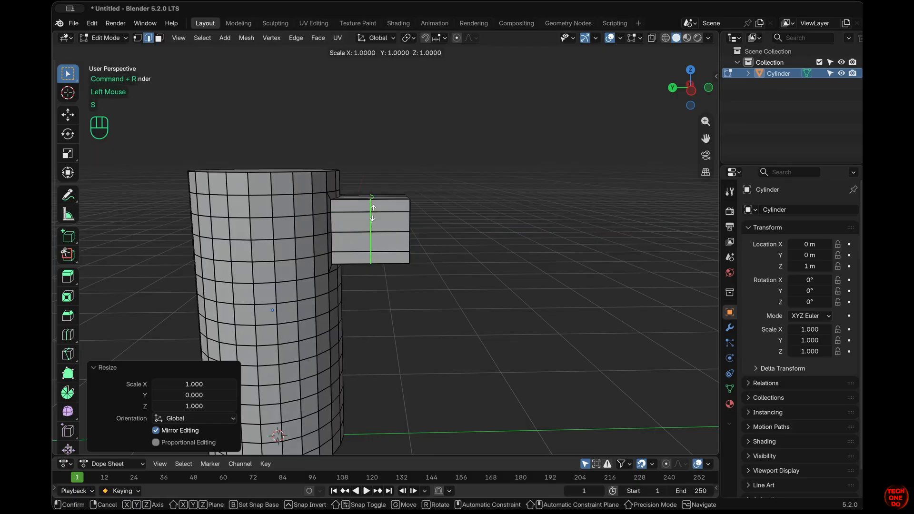
key("y")
key("KP_0")
key("KP_Enter")
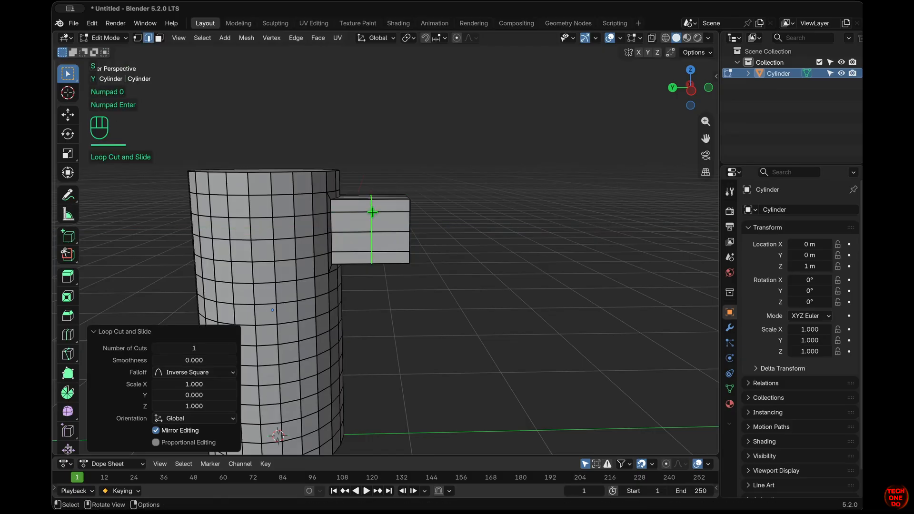
Extrude the four underside faces on the outer half of the block downward 1.38 m along Z, level with the cylinder's base
scroll(373, 213, "down", 3)
scroll(372, 212, "down", 10)
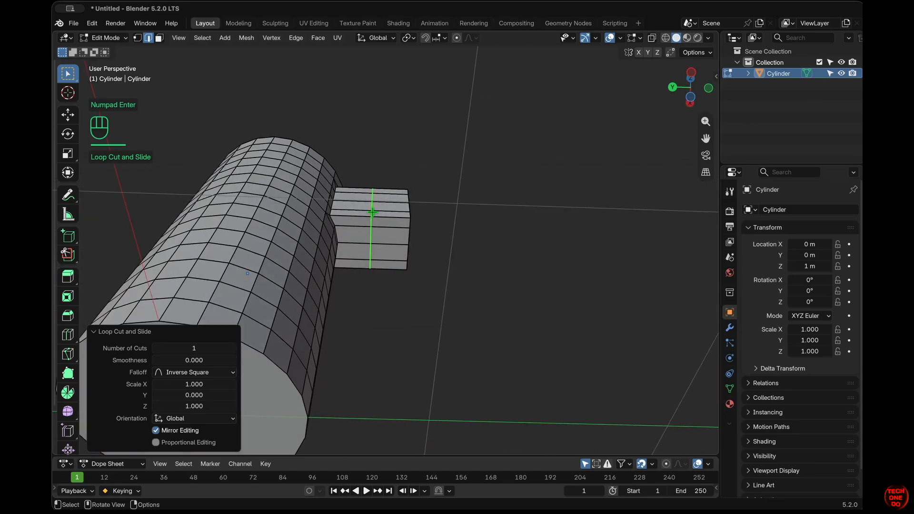
left_click(159, 37)
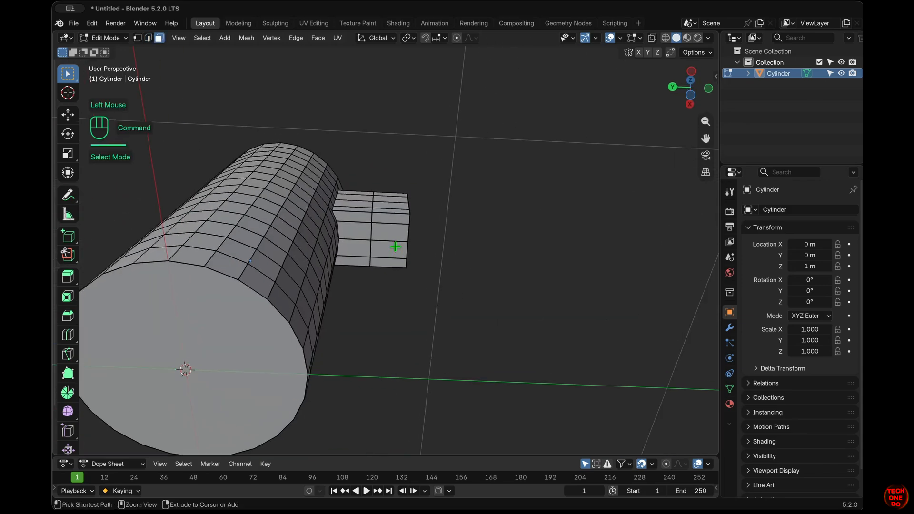
left_click(391, 219, "shift")
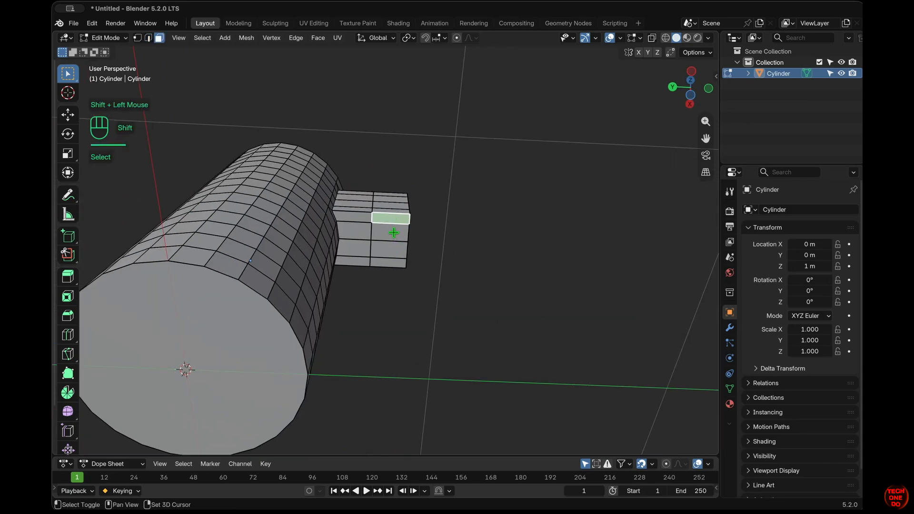
left_click(391, 234, "shift")
left_click(391, 249, "shift")
left_click(393, 262, "shift")
scroll(395, 267, "up", 8)
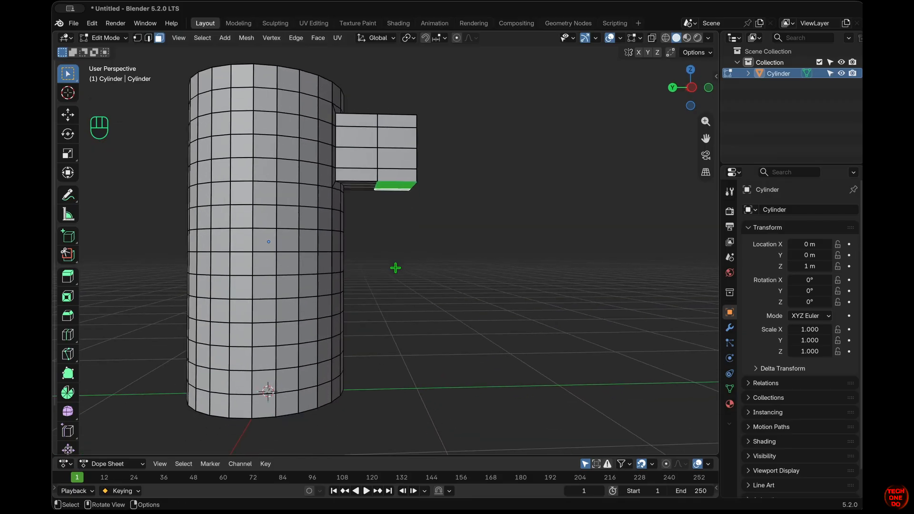
key("KP_3")
key("e")
key("z")
key("z")
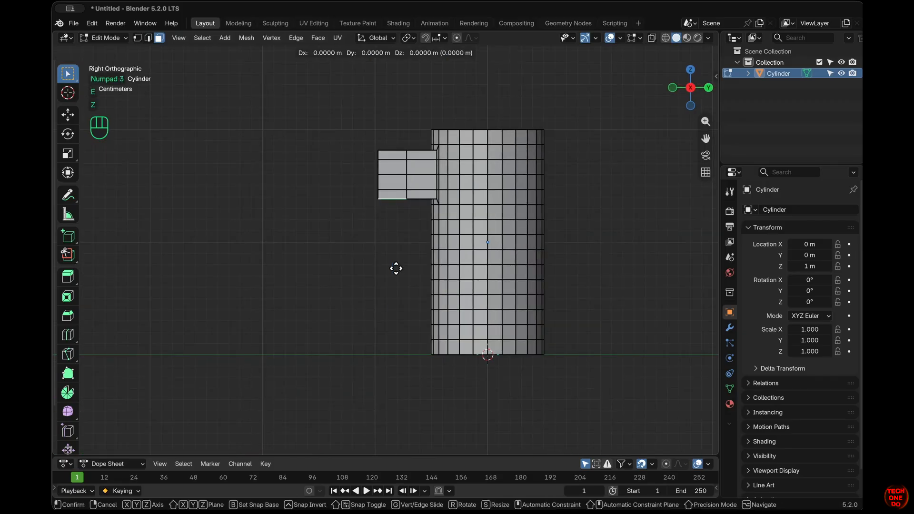
key("ctrl")
key("shift")
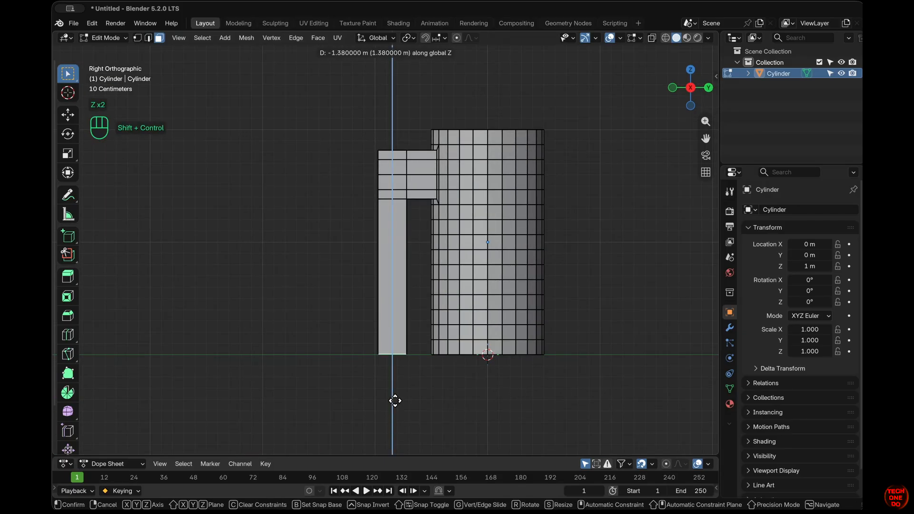
left_click(391, 400)
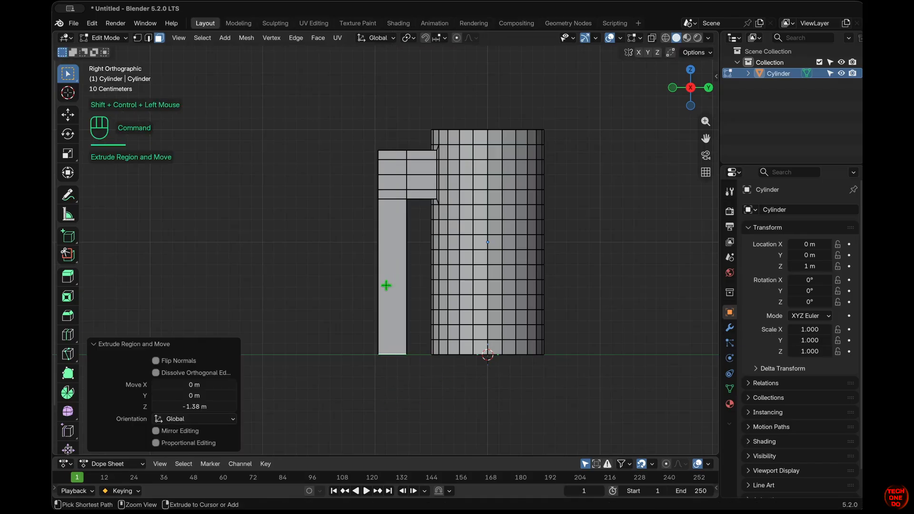
Add three evenly spaced horizontal loop cuts to the vertical part of the handle
key("super+r")
scroll(386, 285, "up", 2)
scroll(387, 285, "up", 1)
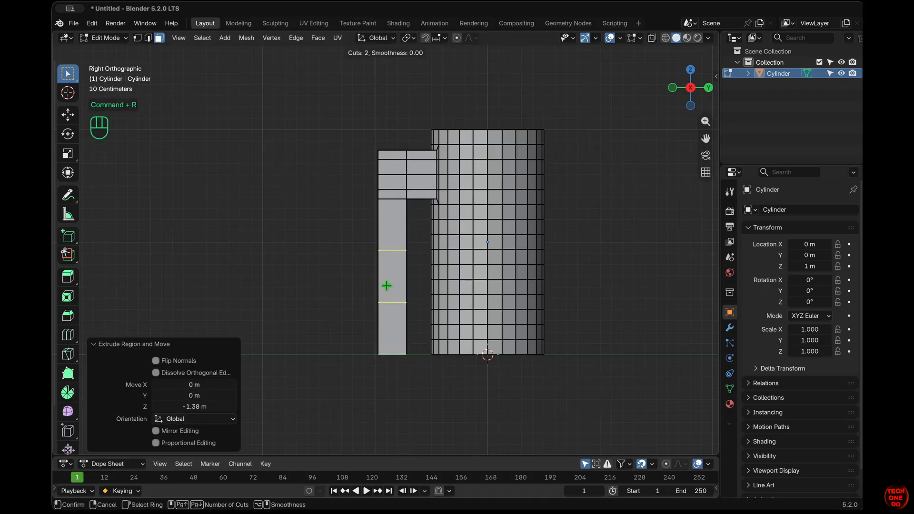
scroll(387, 285, "up", 1)
left_click(386, 285)
left_click(388, 287)
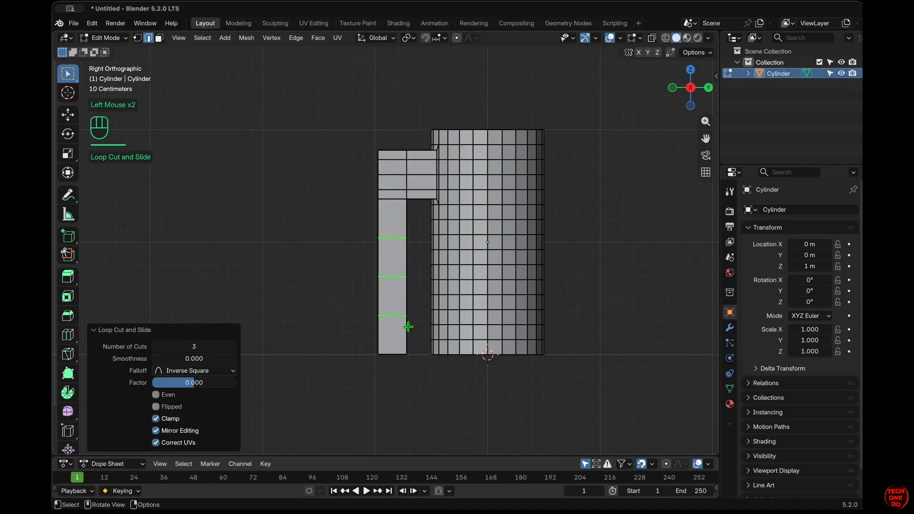
left_click(428, 376)
Add a loop cut to the handle's lowest segment and slide it close to the bottom end
scroll(429, 376, "right", 3)
scroll(428, 376, "down", 1, "shift")
scroll(428, 376, "down", 1, "shift")
key("super+r")
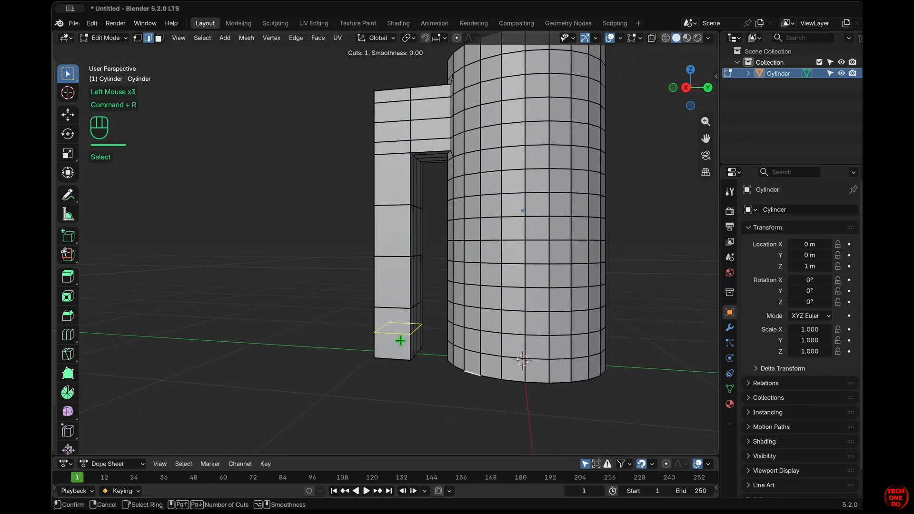
left_click(398, 355)
left_click(398, 361)
left_click(459, 383)
Extrude the two middle inner faces of the handle's lower segment along Y toward the cylinder
scroll(459, 384, "right", 1)
scroll(458, 383, "down", 2, "shift")
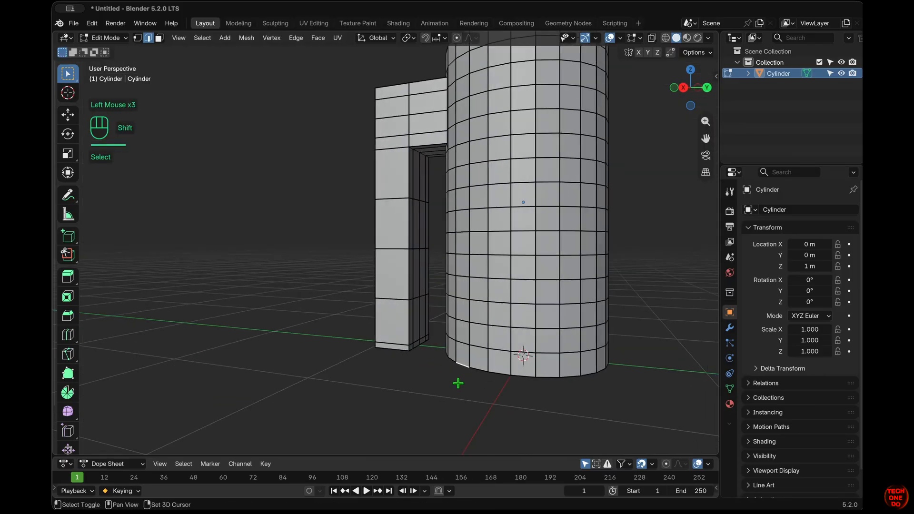
scroll(457, 383, "up", 3, "super")
key("3")
scroll(291, 171, "up", 1, "shift")
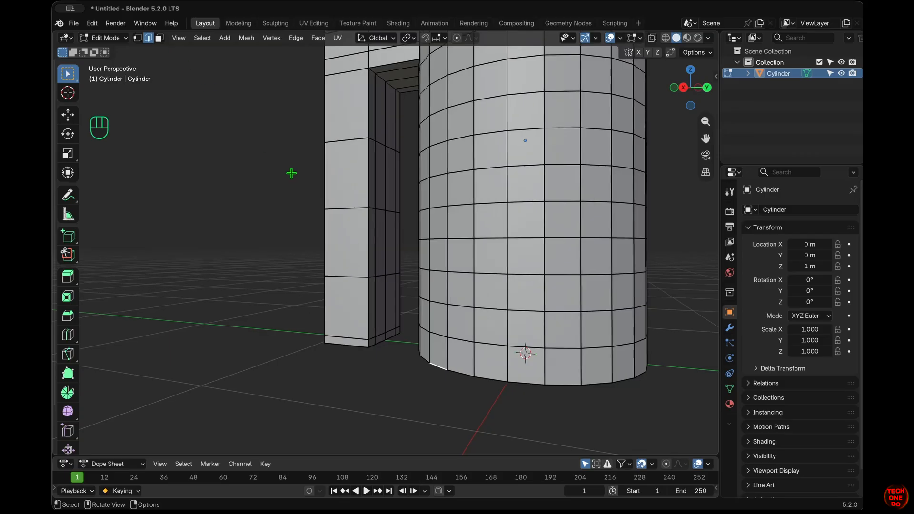
left_click(381, 312)
left_click(390, 309, "shift")
scroll(416, 312, "right", 2)
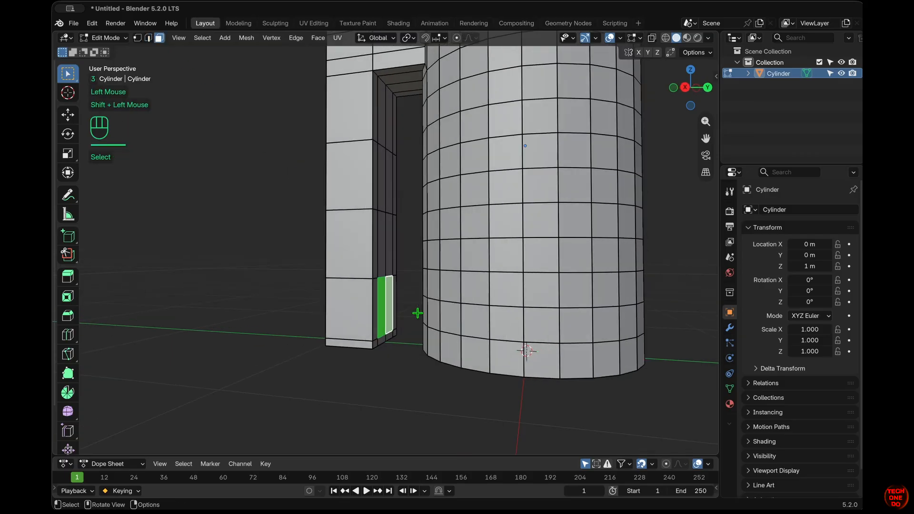
key("KP_3")
key("e")
key("y")
key("ctrl")
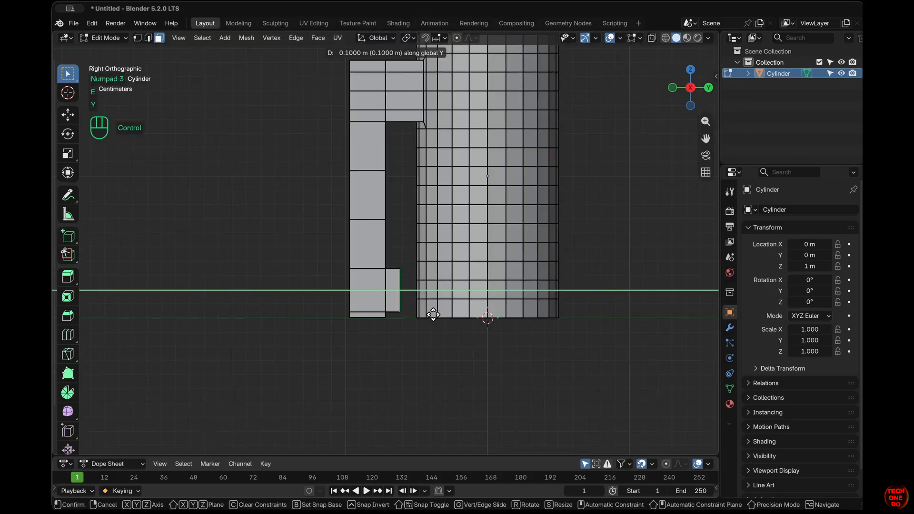
left_click(446, 315, "ctrl")
Bevel the border edges of the small extrusion's end, facing the cylinder, by about 0.06 m with 2 segments
middle_click_drag(445, 320, 442, 332)
key("2")
left_click(418, 305)
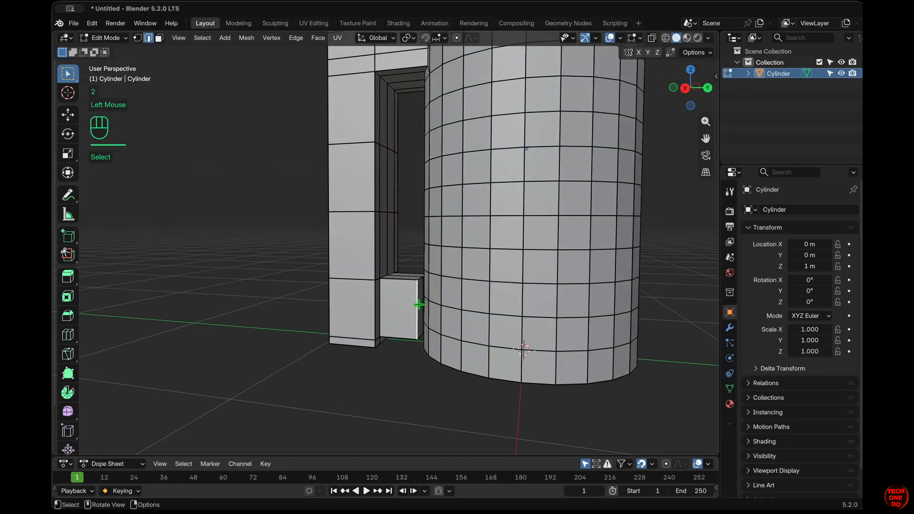
scroll(418, 304, "up", 5)
left_click(419, 276, "shift")
middle_click_drag(435, 332, 510, 295)
left_click(420, 272, "shift")
key("super+b")
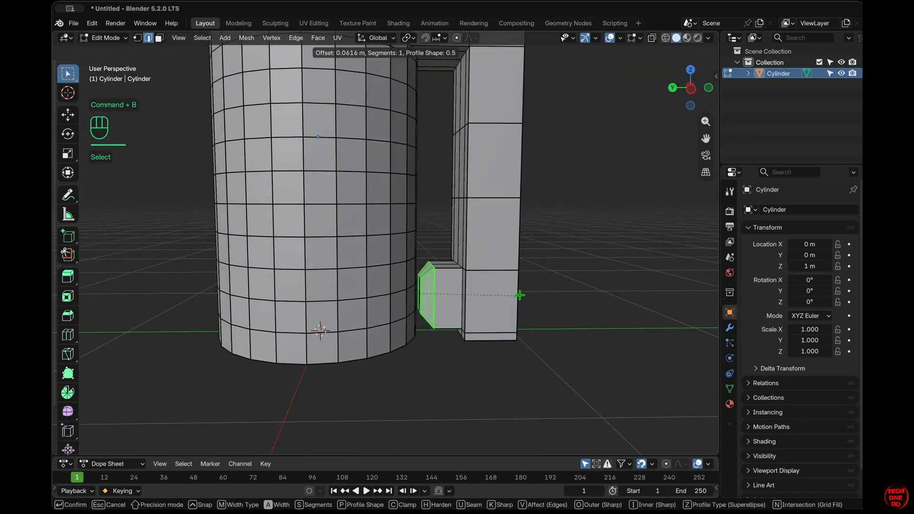
left_click(561, 307)
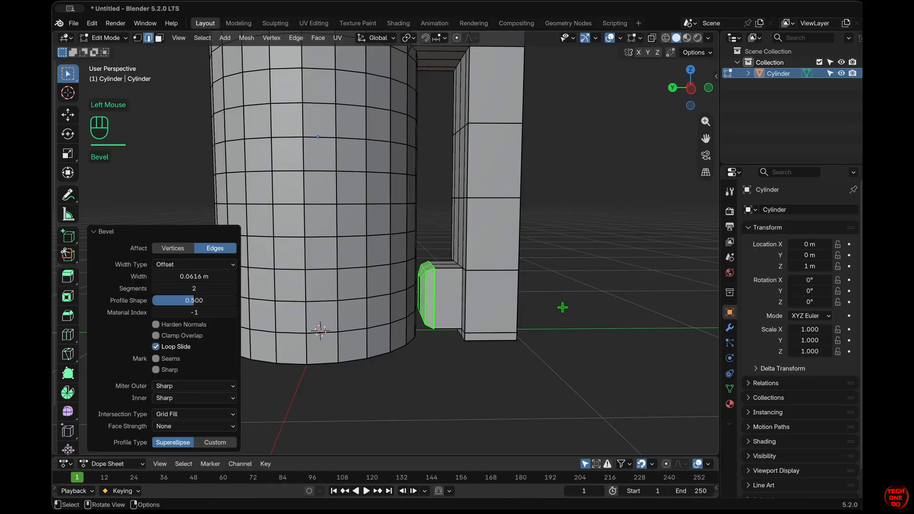
left_click(562, 307)
Add a loop cut around the small extrusion and slide it by a factor of about 0.7 toward the handle
key("super+r")
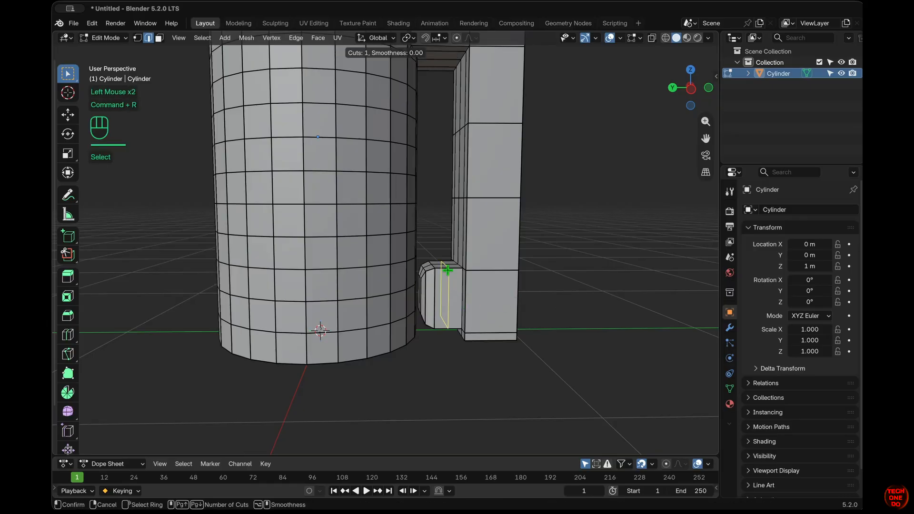
left_click(447, 268)
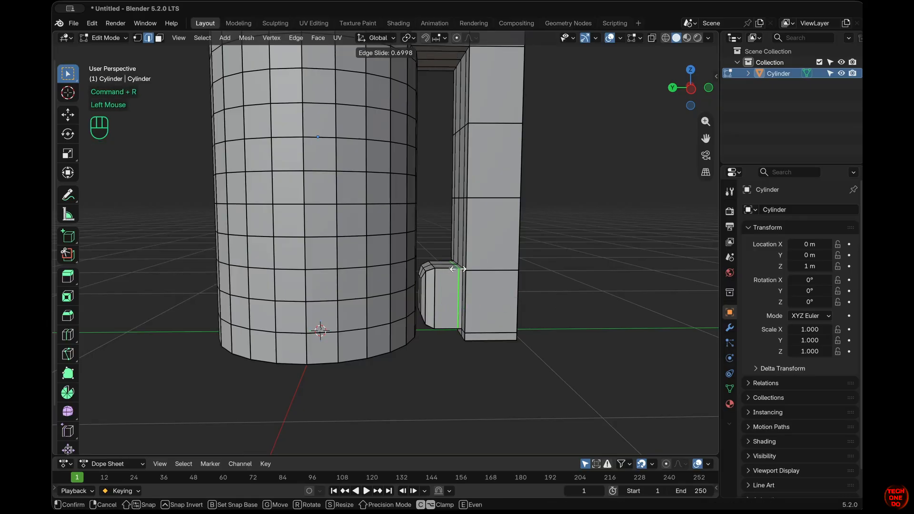
left_click(458, 268)
left_click(549, 356)
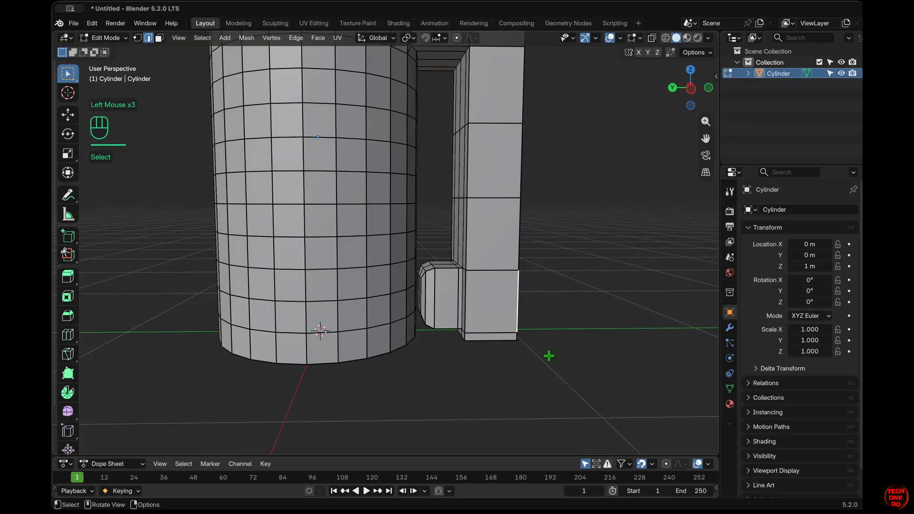
Inset the top face of the cylinder by 0.1 m
scroll(549, 356, "down", 5, "super")
scroll(549, 356, "up", 8)
scroll(549, 356, "down", 1, "super")
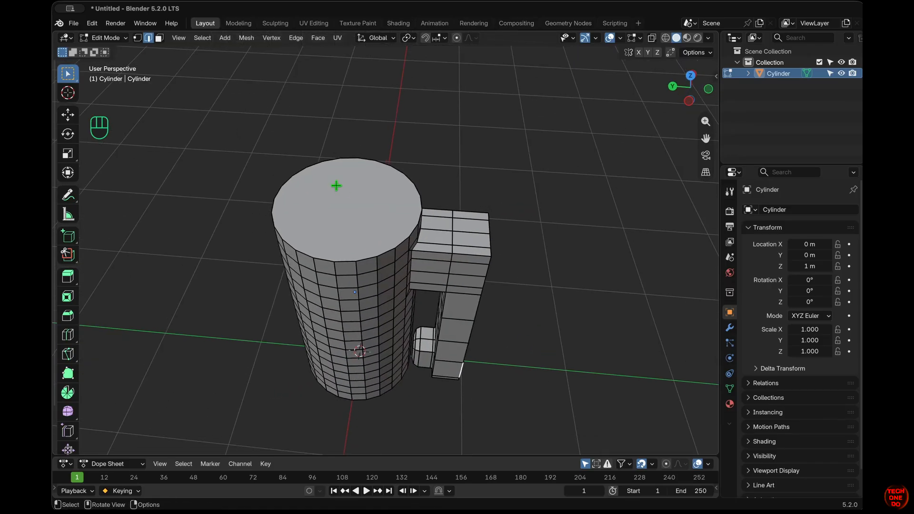
key("3")
left_click(336, 186)
scroll(336, 185, "down", 3)
type("i")
type(".1")
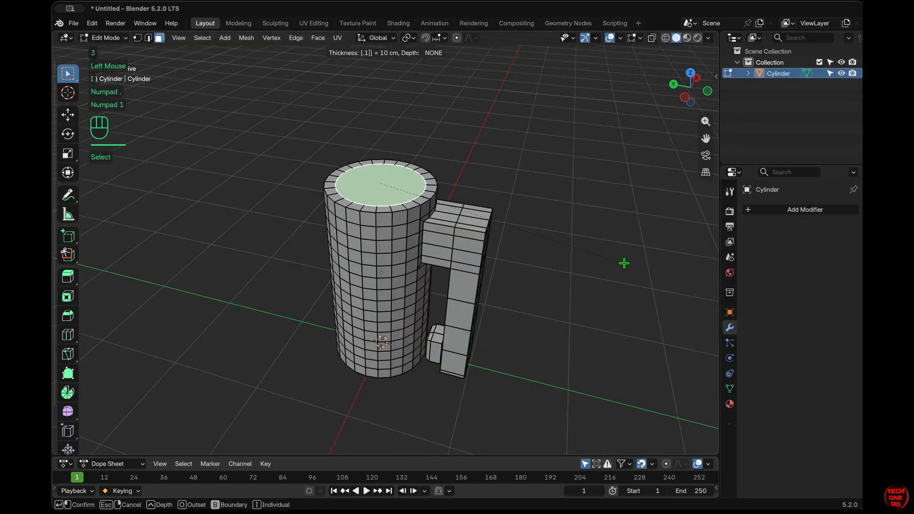
key("KP_Enter")
Grid-fill the inset face on top of the cylinder with an offset of 3
scroll(624, 263, "down", 3)
key("q")
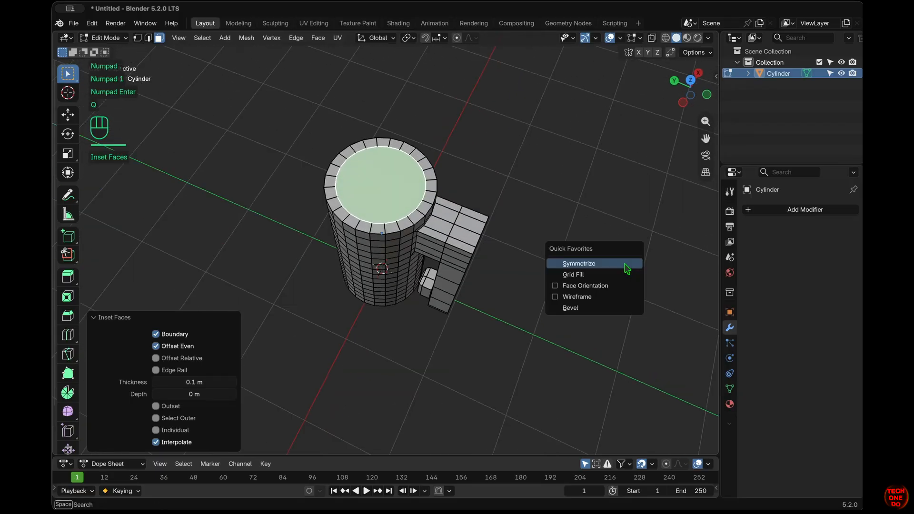
left_click(615, 274)
left_click_drag(191, 430, 193, 430)
left_click(233, 431)
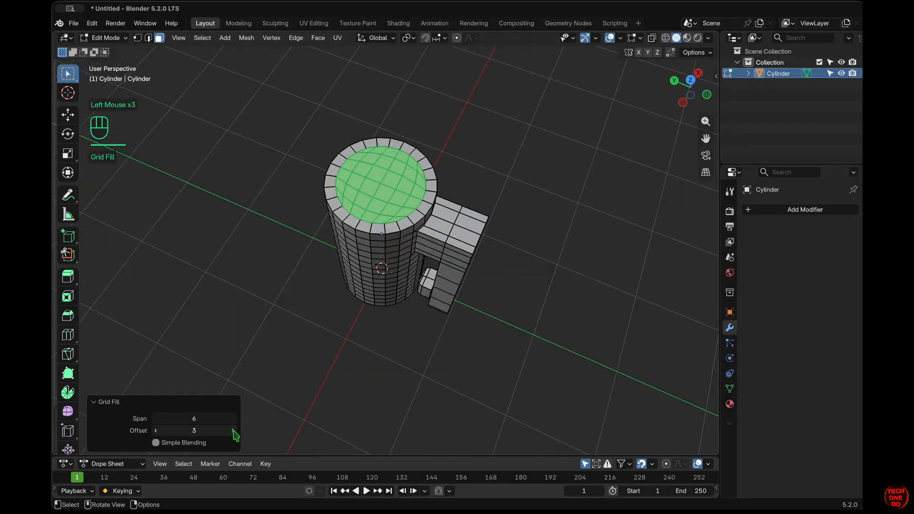
Delete the single large face that closes the underside of the cylinder
scroll(512, 359, "up", 5)
scroll(512, 359, "down", 10)
scroll(513, 359, "down", 8)
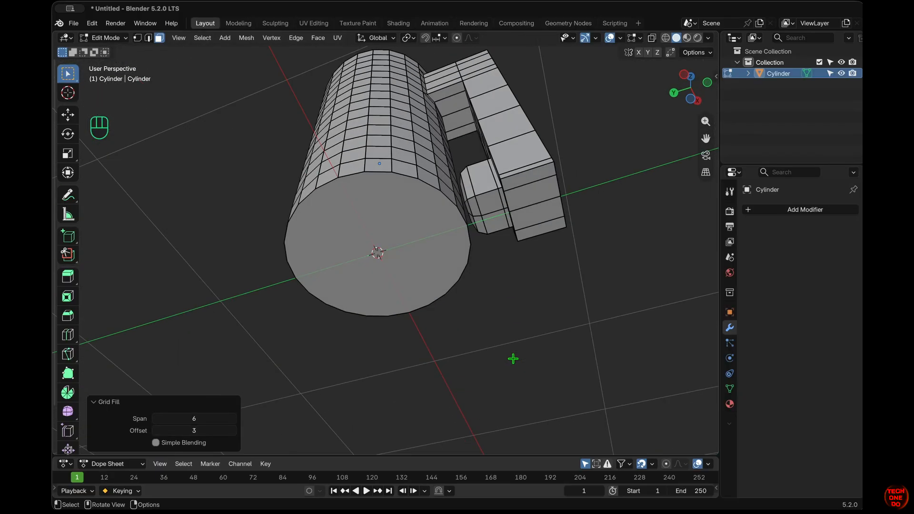
left_click(408, 291)
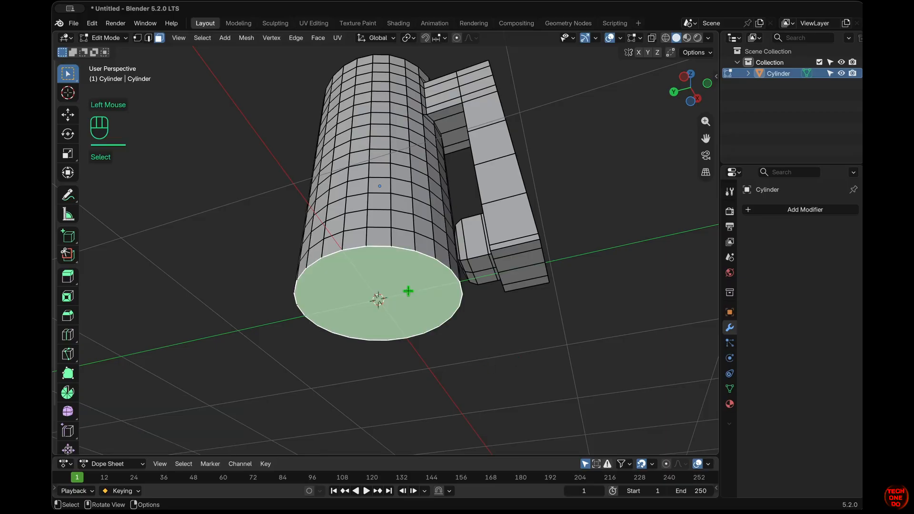
key("x")
left_click(384, 312)
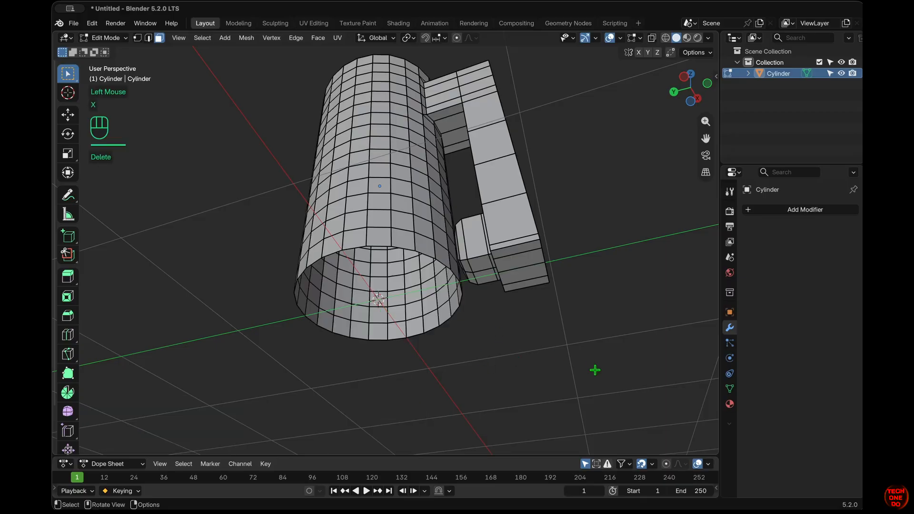
Extrude the open edge loop at the cylinder's underside by -4 m along Z
scroll(595, 370, "up", 6)
scroll(595, 370, "down", 3, "super")
scroll(595, 370, "down", 5, "shift")
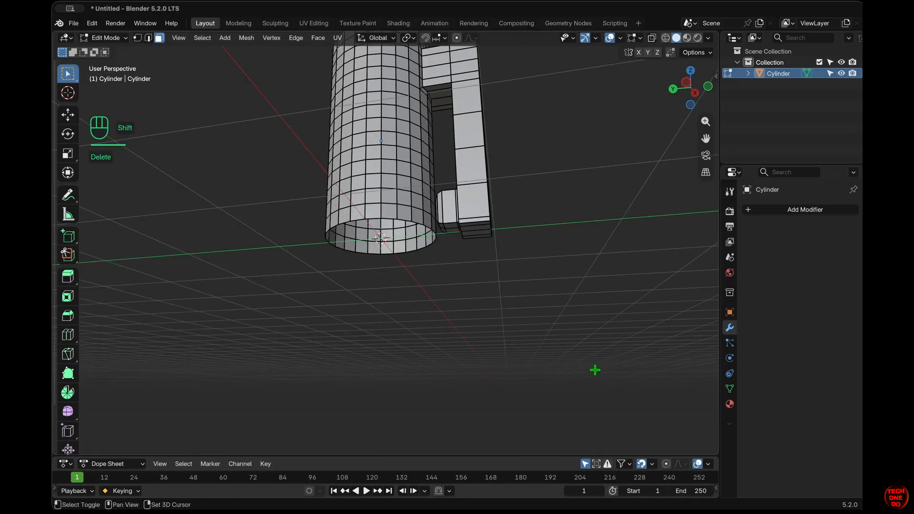
left_click(386, 217, "alt")
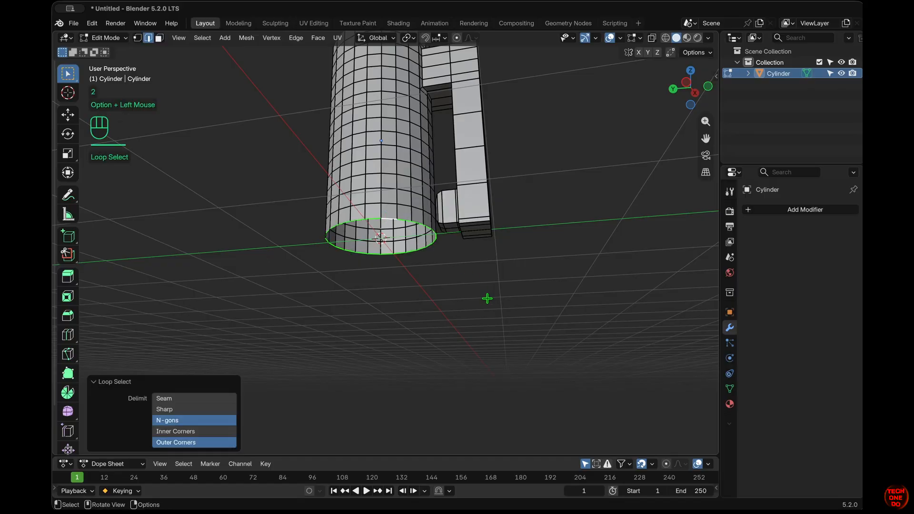
scroll(488, 298, "down", 3)
scroll(487, 298, "down", 4, "super")
scroll(487, 299, "down", 5)
key("e")
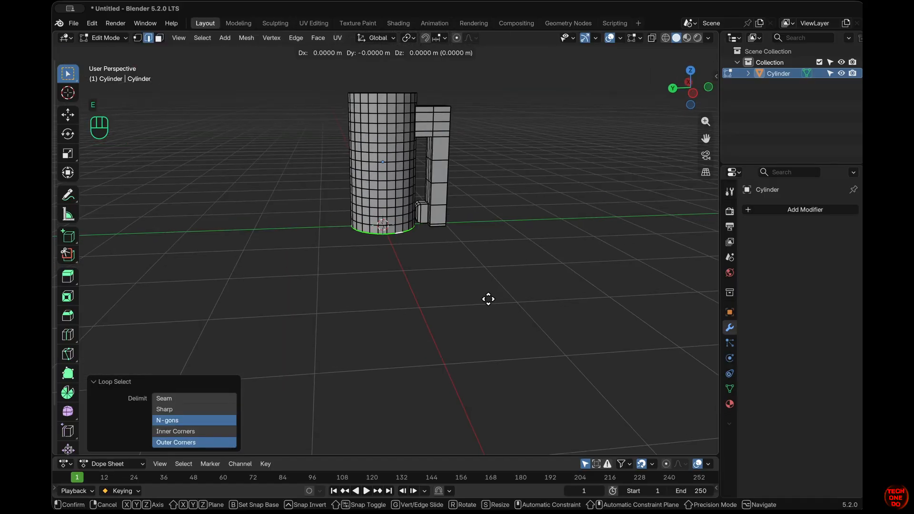
key("z")
key("KP_Subtract")
key("KP_4")
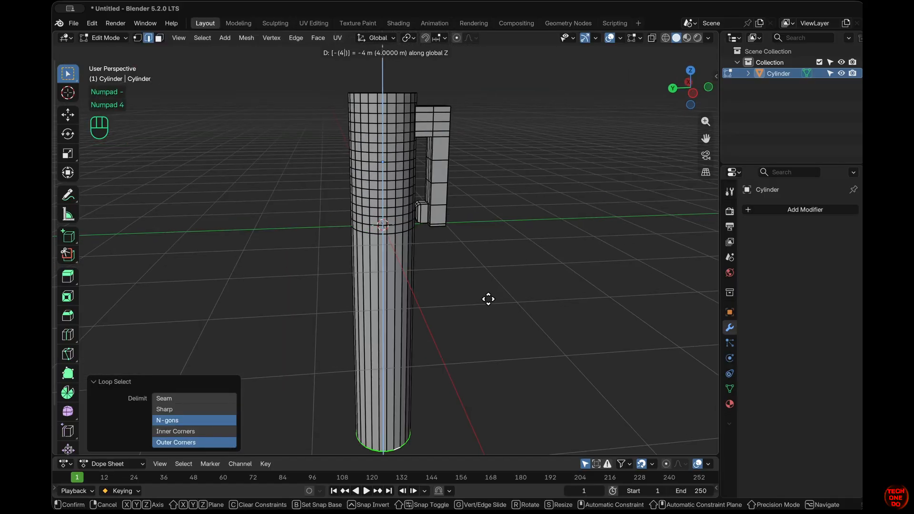
key("KP_Enter")
Fill the open lower end of the extruded section with a face
scroll(488, 298, "down", 4, "shift")
scroll(487, 298, "down", 5)
scroll(487, 298, "down", 3, "super")
scroll(488, 299, "down", 2, "shift")
scroll(487, 299, "down", 3)
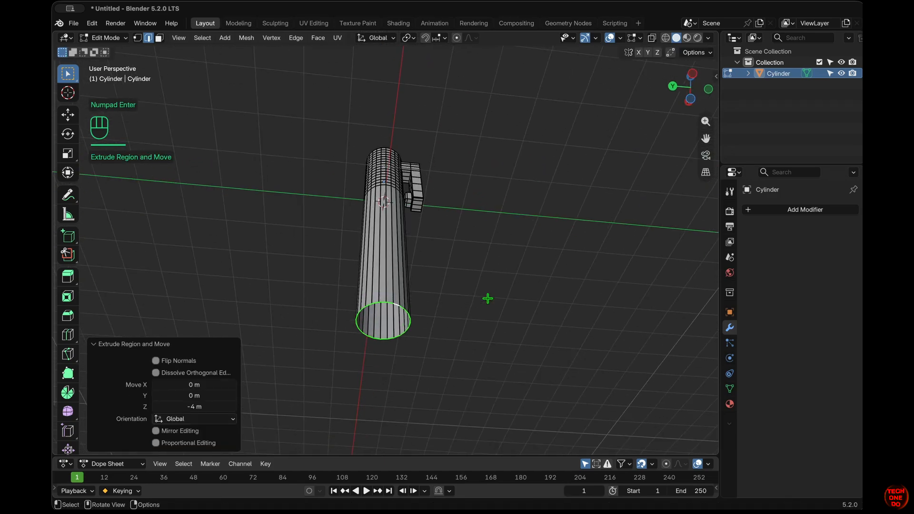
scroll(488, 299, "up", 5, "super")
scroll(488, 299, "down", 2, "shift")
key("f")
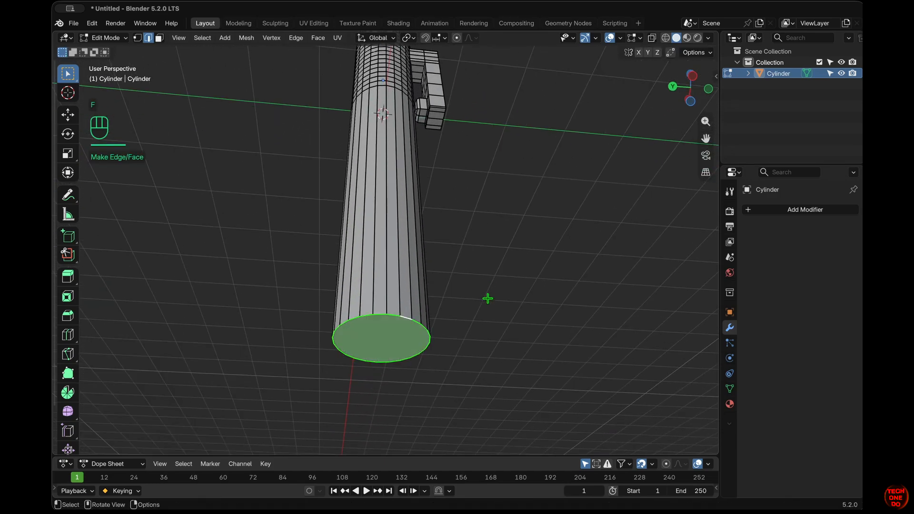
Inset the new bottom face by 0.1 m
key("i")
key("KP_Decimal")
key("KP_1")
key("KP_Enter")
Grid-fill the inset bottom face with an offset of 3
key("q")
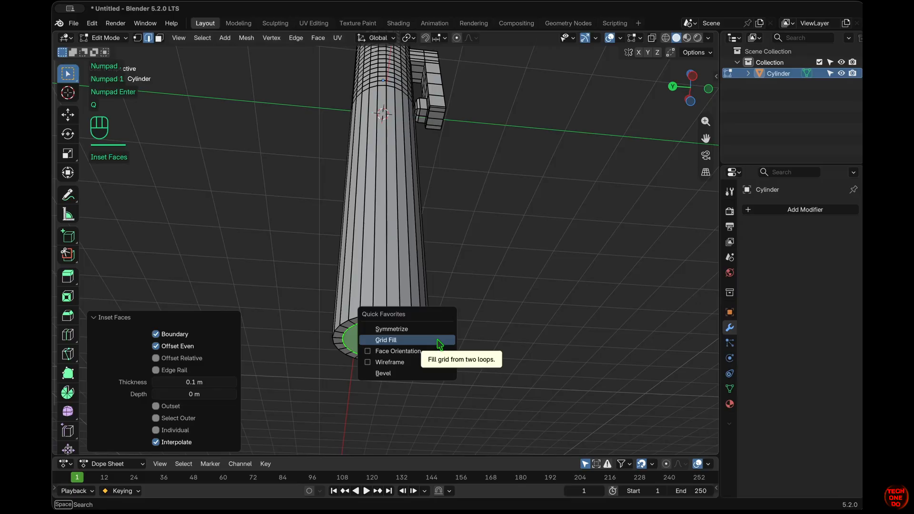
left_click(439, 342)
left_click(233, 432)
left_click(233, 432)
left_click(233, 433)
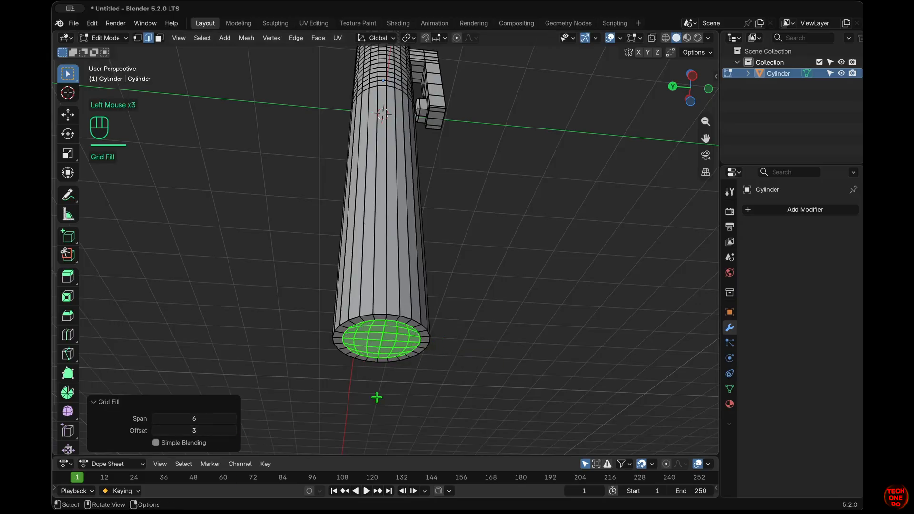
Add three evenly spaced loop cuts around the long lower section of the cylinder
scroll(406, 388, "down", 5)
scroll(406, 388, "up", 8)
scroll(406, 388, "down", 3, "super")
scroll(406, 388, "up", 5)
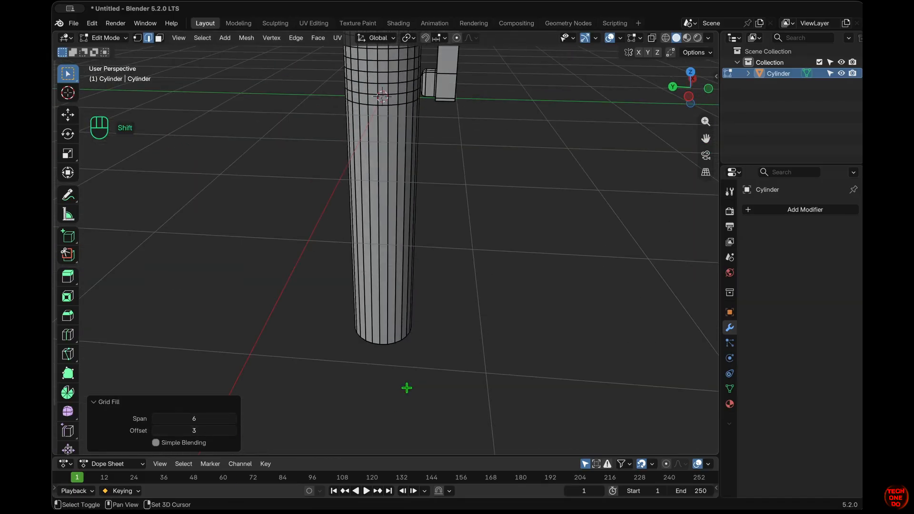
scroll(406, 388, "up", 3, "shift")
key("super+r")
scroll(393, 246, "up", 2)
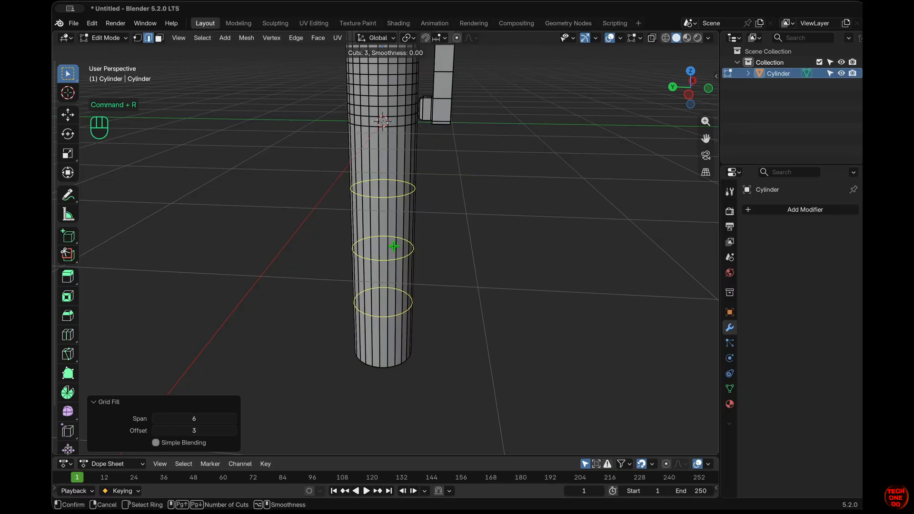
double_click(394, 246)
left_click(509, 262)
Move the entire mesh up 4 m along Z so its base sits at the origin
scroll(509, 262, "down", 2)
scroll(509, 262, "up", 3, "shift")
scroll(510, 263, "up", 4, "super")
scroll(509, 263, "down", 5, "super")
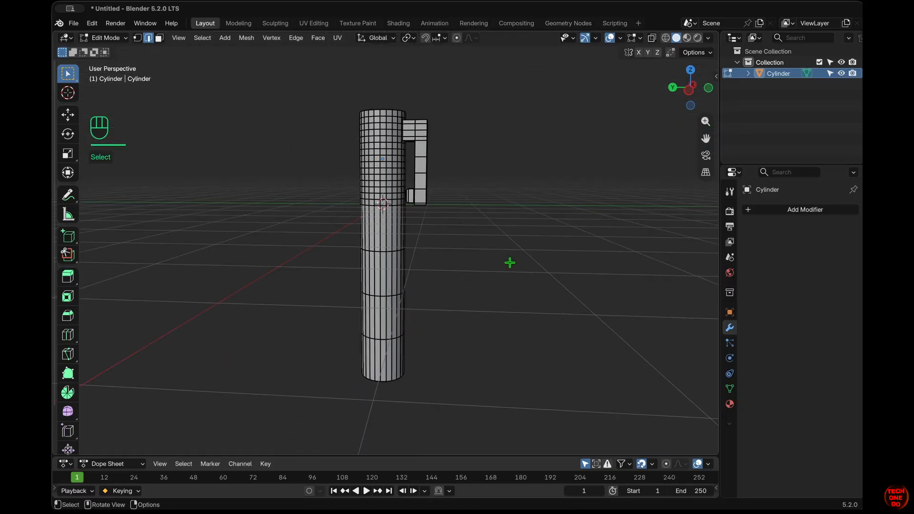
key("a")
key("g")
key("z")
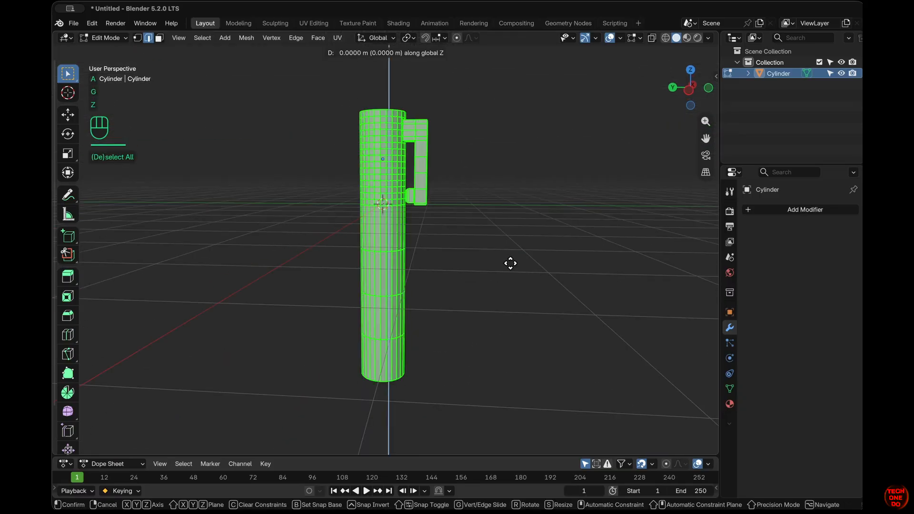
key("KP_4")
key("KP_Enter")
scroll(509, 262, "down", 3)
left_click(509, 263)
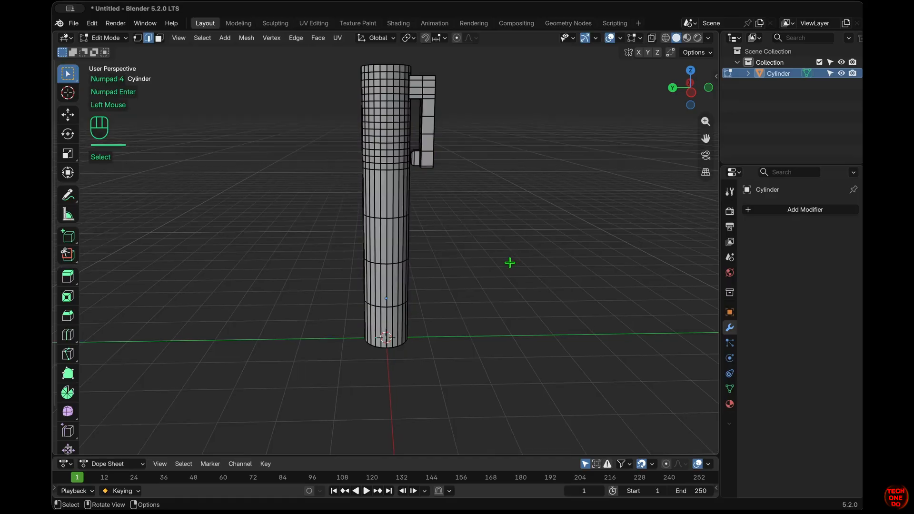
Rip the mesh in place along the edge loop between the dense upper part and the long lower section
scroll(509, 263, "up", 2)
scroll(509, 263, "up", 3, "super")
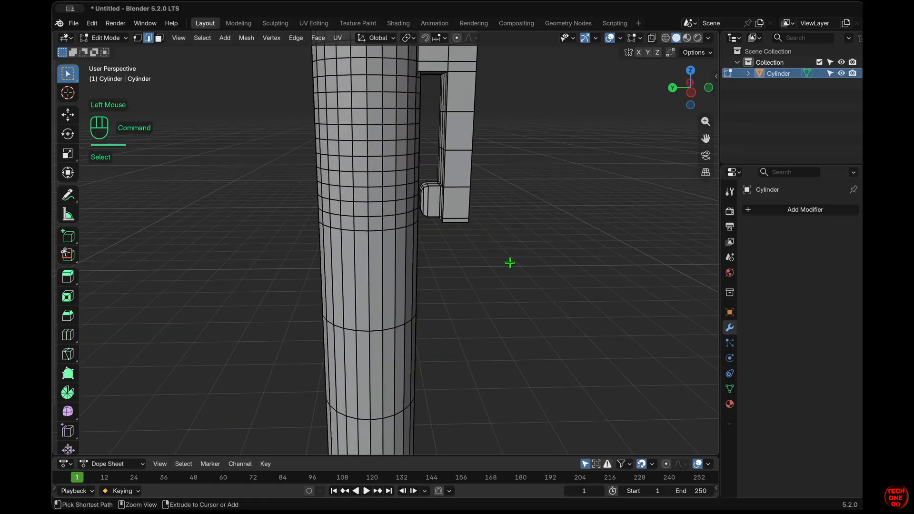
left_click(379, 231, "alt")
key("v")
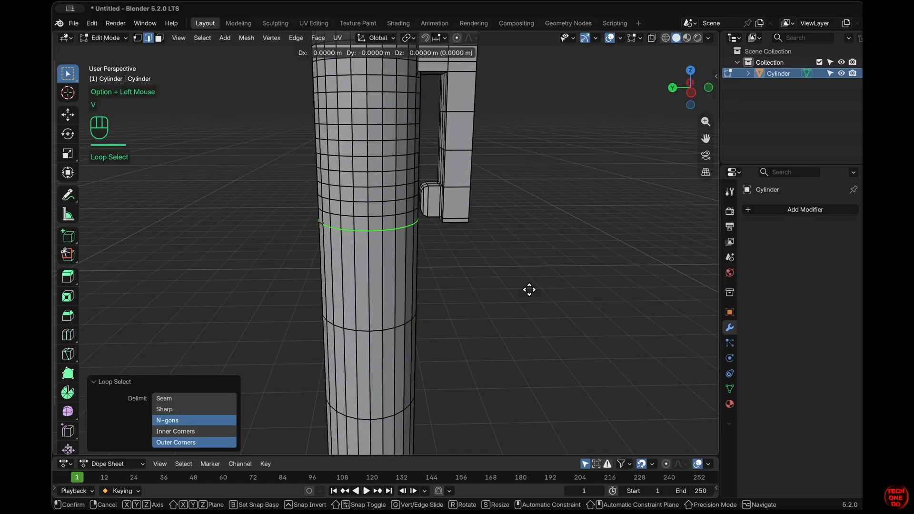
left_click(530, 289)
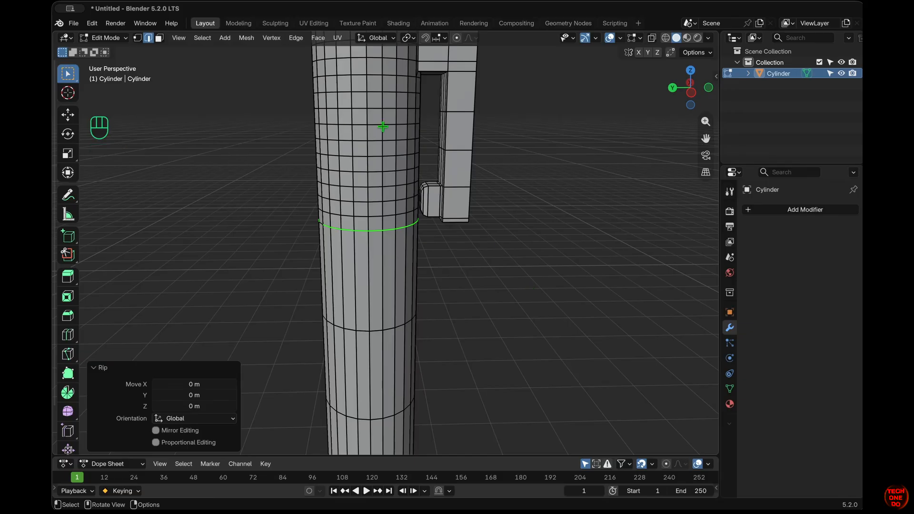
key("g")
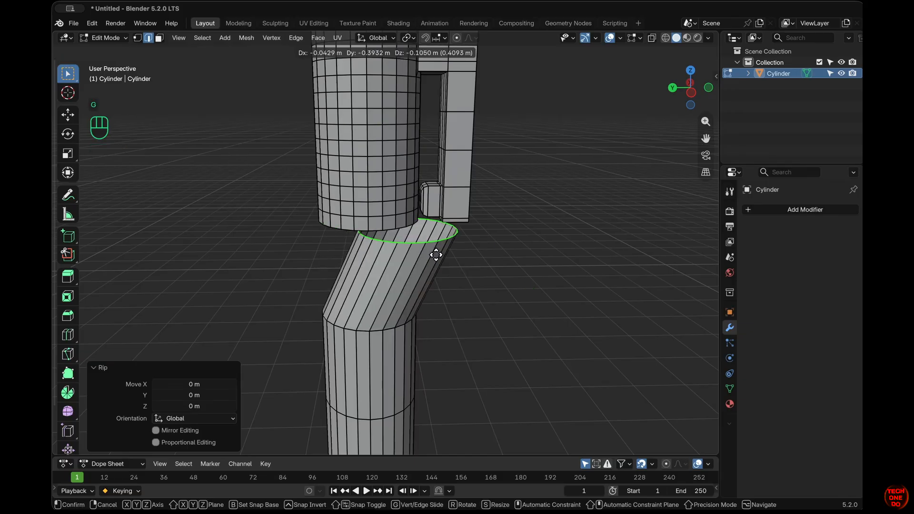
key("Escape")
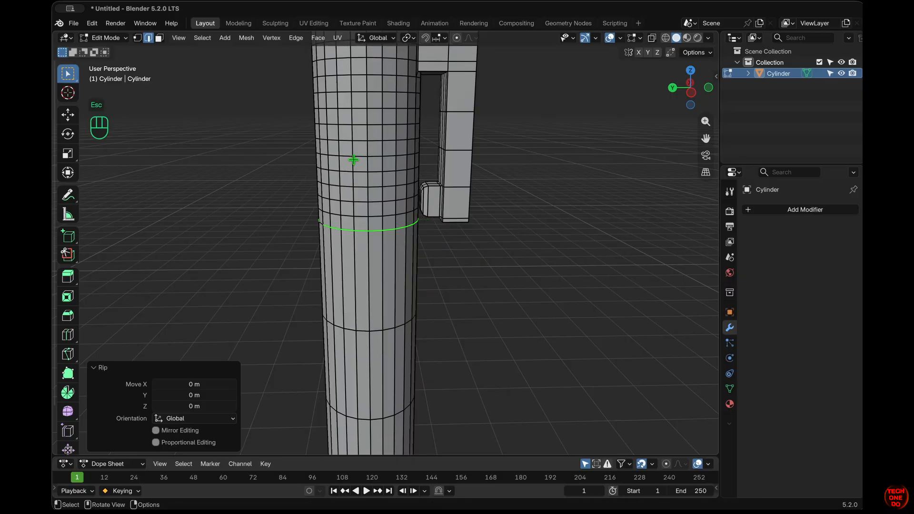
Separate the linked upper part with the handle into its own object
key("l")
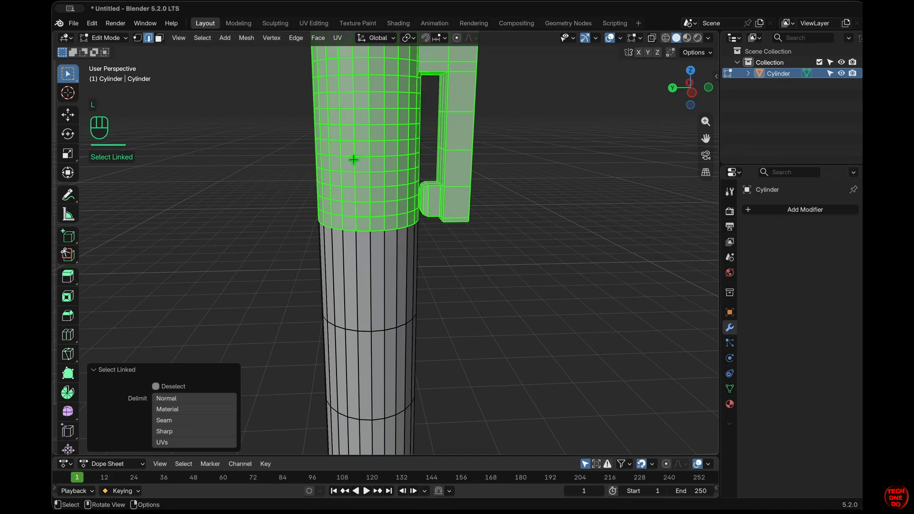
key("p")
left_click(353, 160)
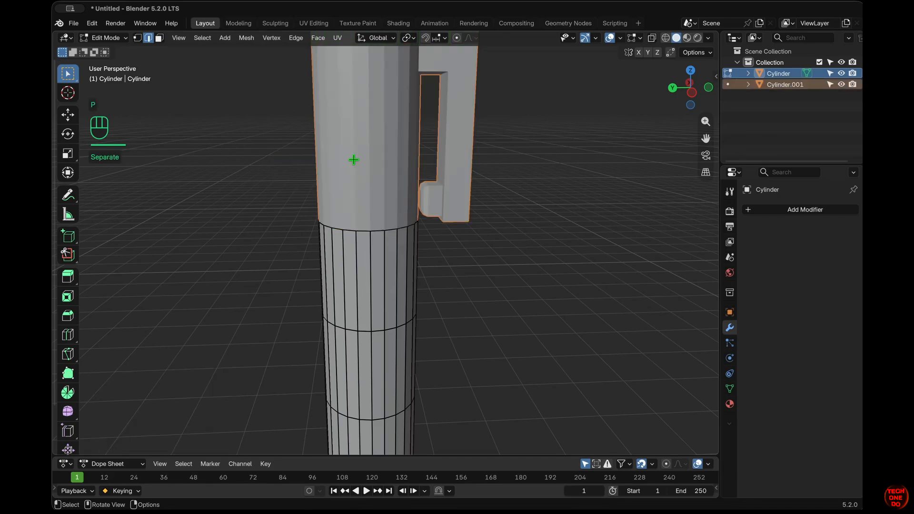
Rename the separated upper object to Cap and the lower object to Marker
double_click(800, 84)
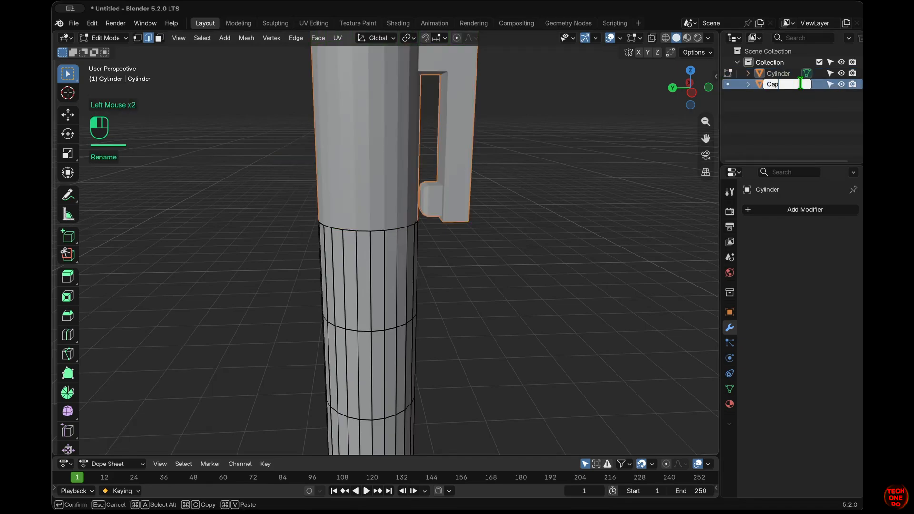
type("Cap")
key("Return")
double_click(774, 85)
type("Marker")
key("Return")
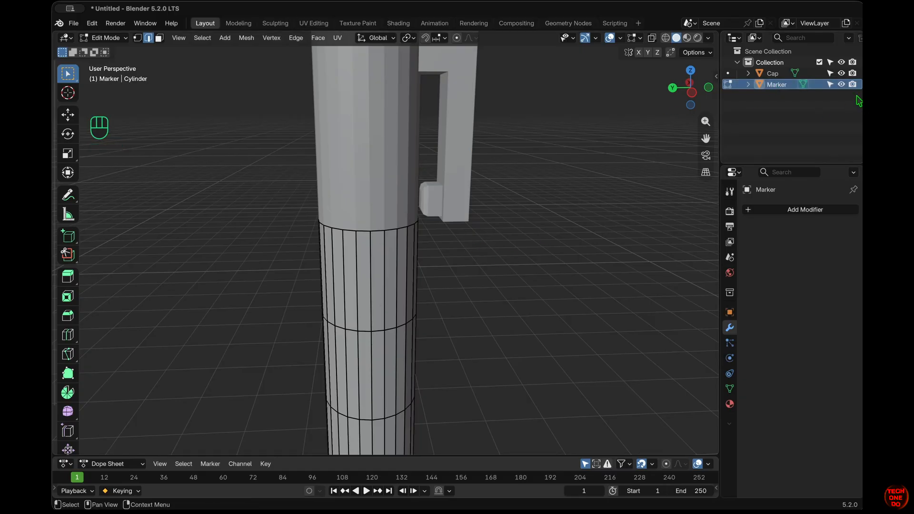
Hide the Cap, then extrude the Marker's open top edge loop inward by scaling it to 0.8
left_click(841, 73)
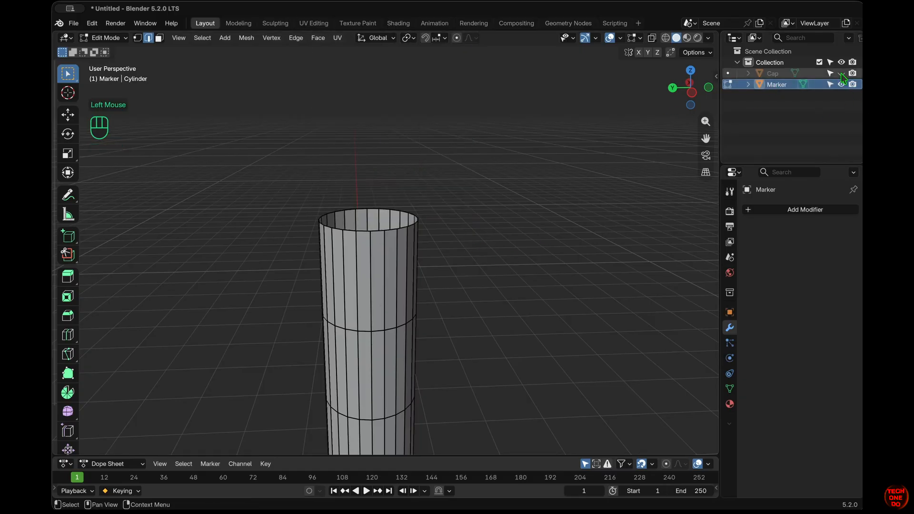
left_click(379, 230, "alt")
scroll(490, 248, "up", 5)
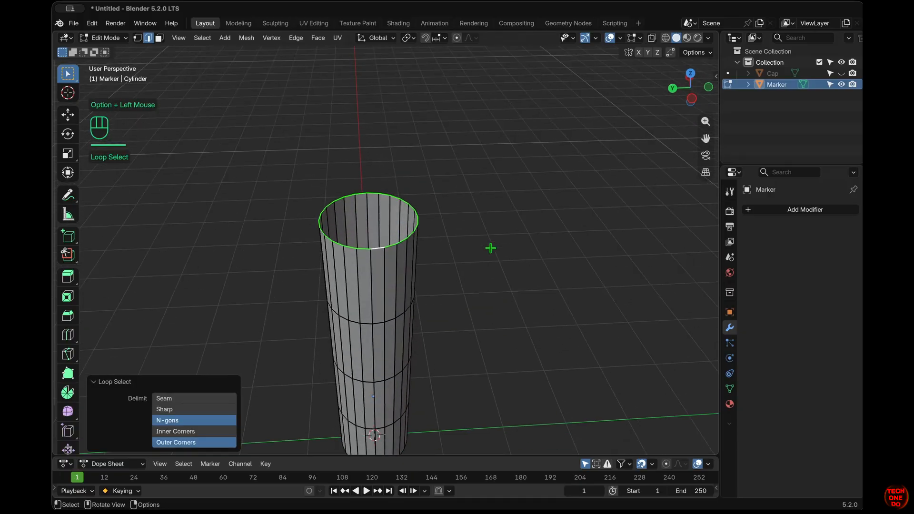
key("e")
right_click(490, 248)
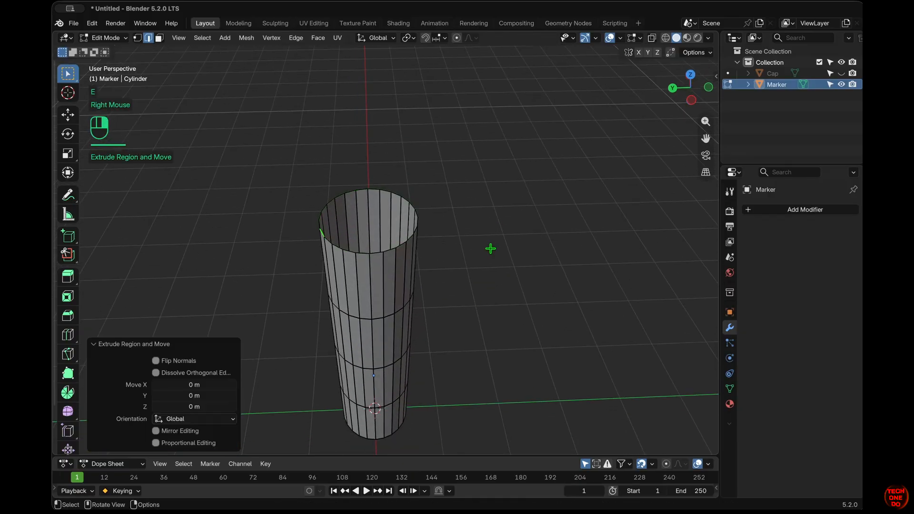
key("s")
key("ctrl")
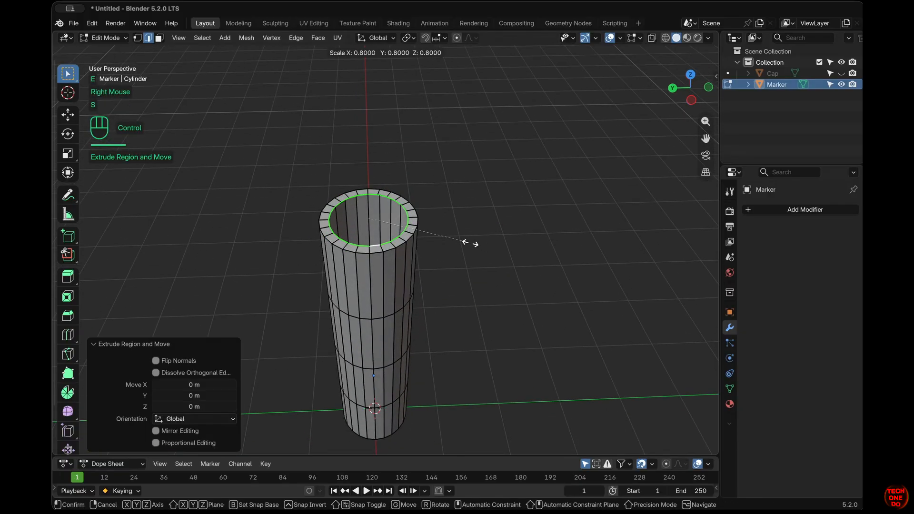
left_click(470, 244, "ctrl")
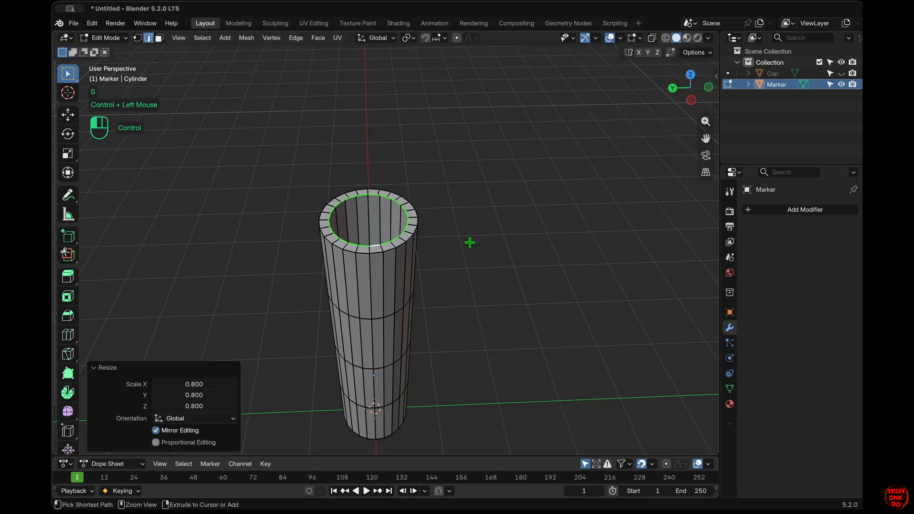
Extrude the Marker's inner top edge loop up 0.5 m along Z to form a narrower neck
scroll(470, 242, "down", 5)
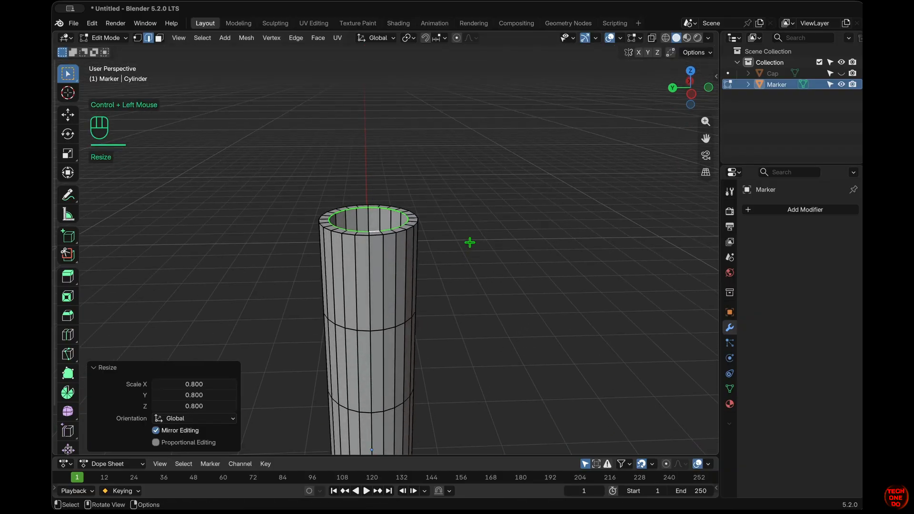
key("e")
key("z")
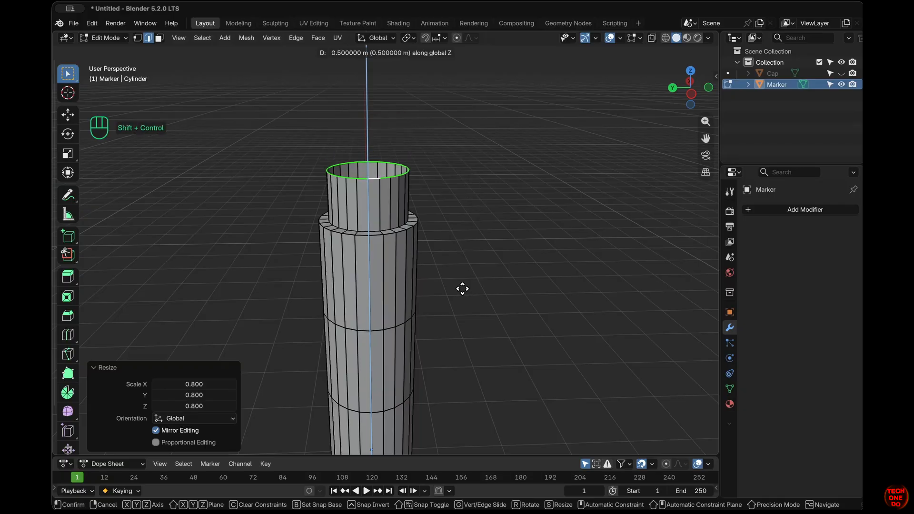
left_click(481, 284, "ctrl+shift")
Extrude the top edge loop of the Marker's first neck section inward by scaling it to 0.8
key("e")
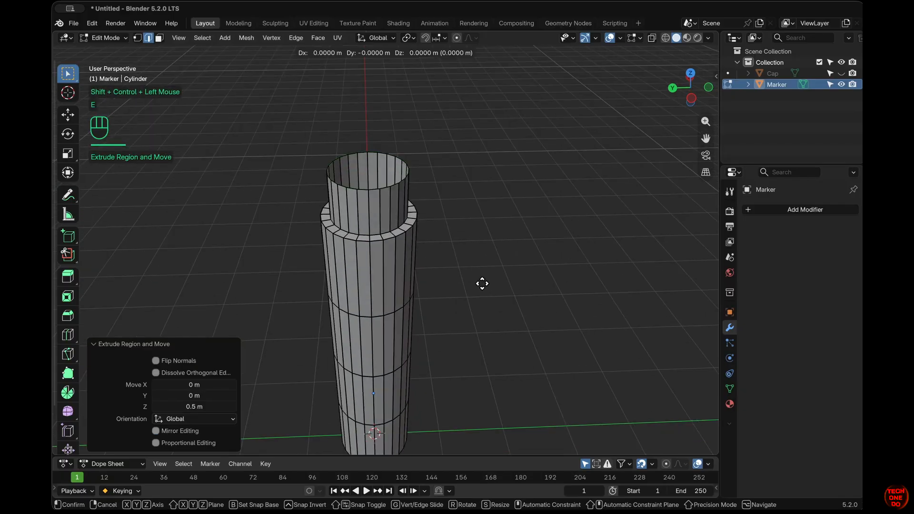
right_click(481, 283)
key("s")
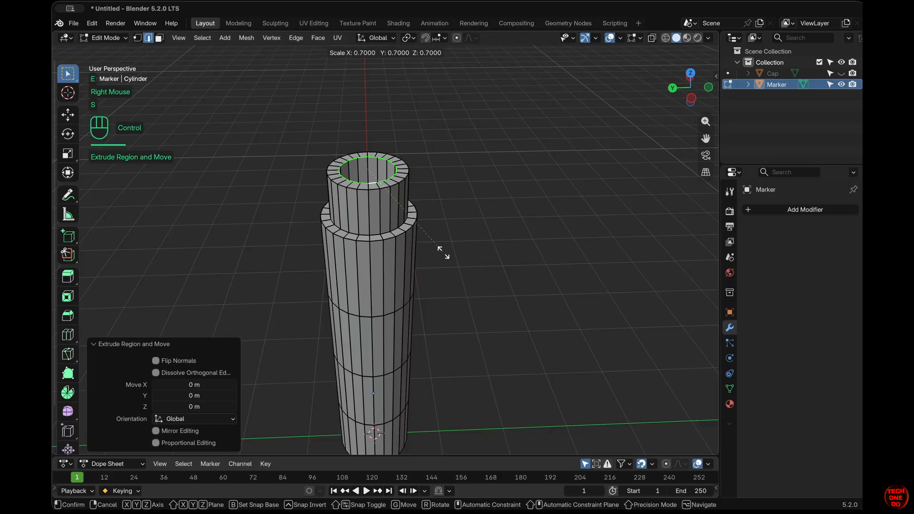
left_click(456, 257, "ctrl")
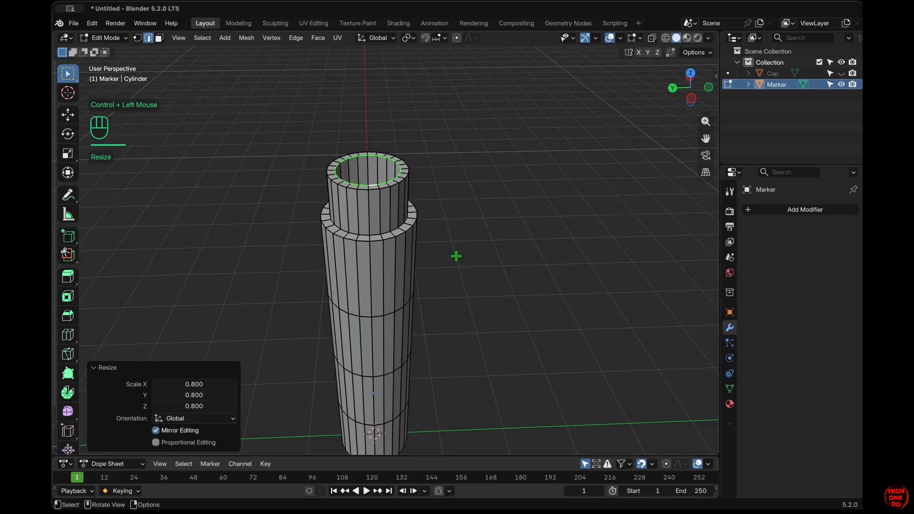
Extrude the Marker's inner top edge loop up 0.6 m along Z to form a second, narrower neck section
middle_click_drag(457, 255, 456, 256, "shift")
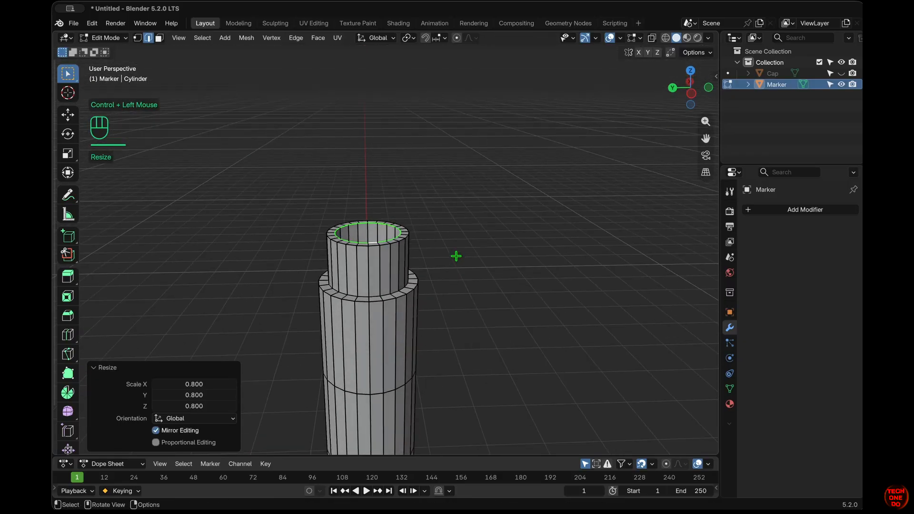
key("e")
key("z")
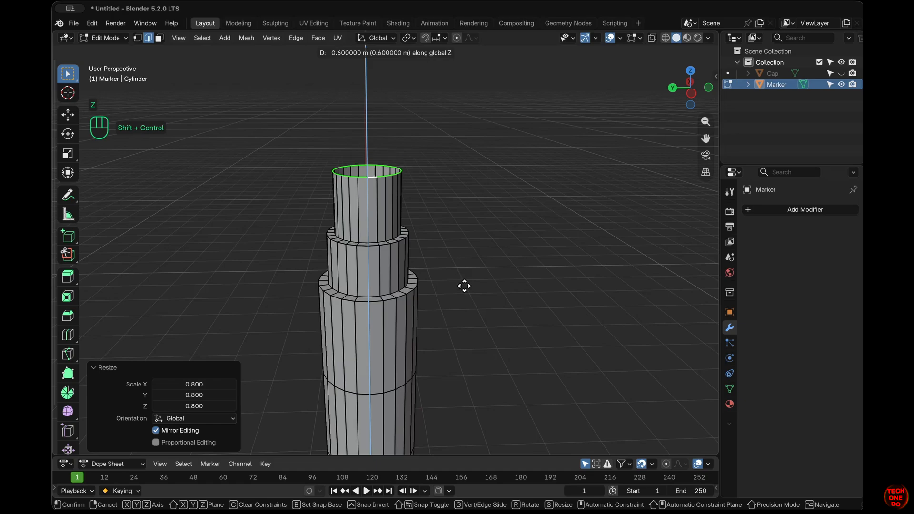
Extrude the second neck section's top edge loop inward, scaled to 0.8, to form a rim
right_click(501, 366)
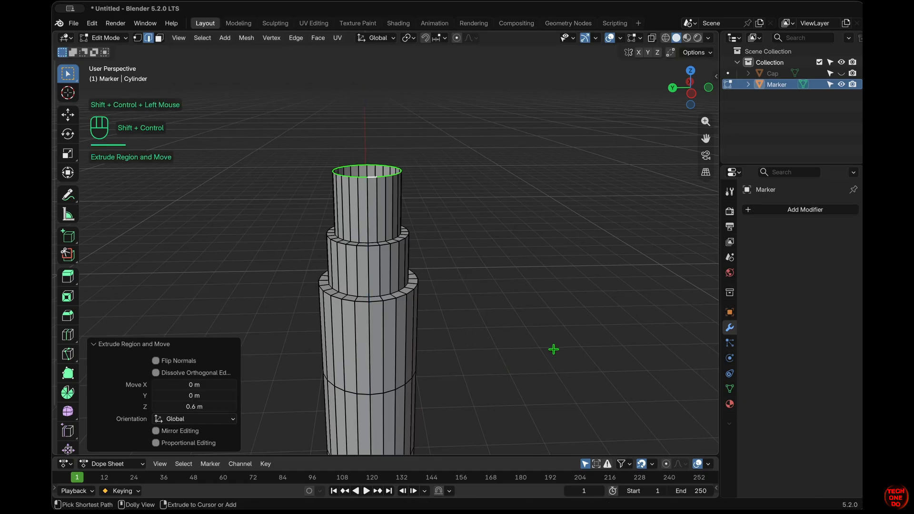
key("s")
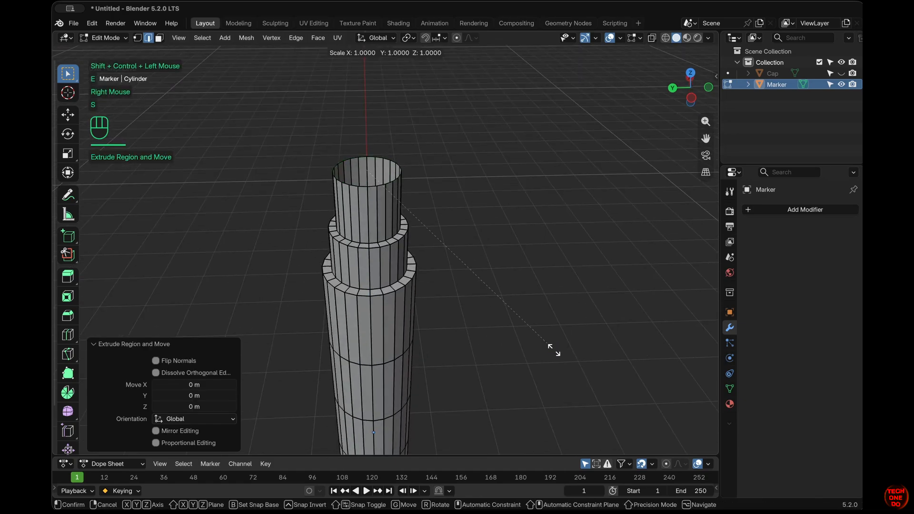
key("ctrl")
left_click(510, 309, "ctrl")
Extrude the rim's inner edge loop down about 0.23 m along Z to hollow the top of the neck
scroll(509, 309, "up", 5, "shift")
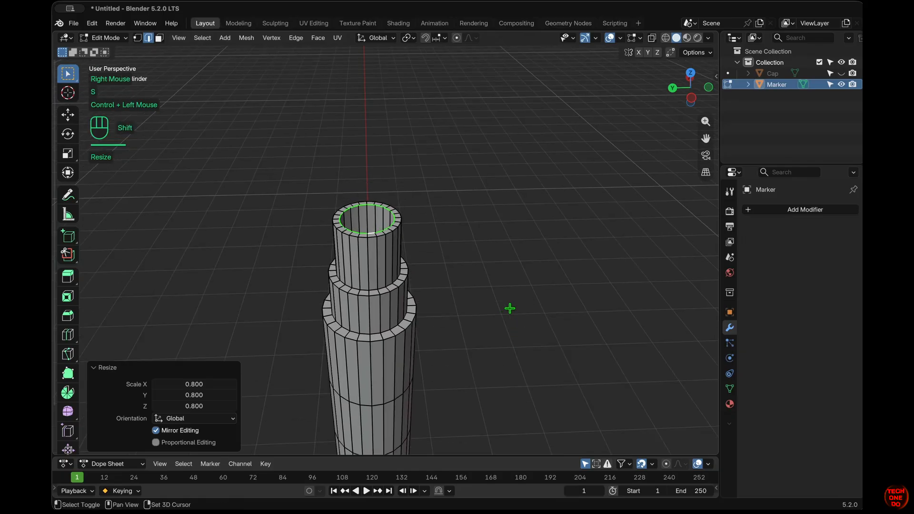
scroll(510, 309, "down", 5, "shift")
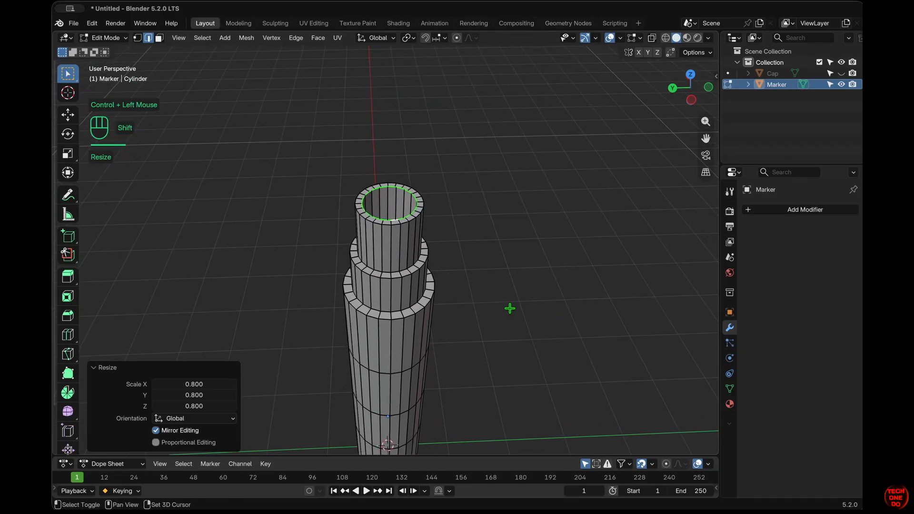
key("e")
key("z")
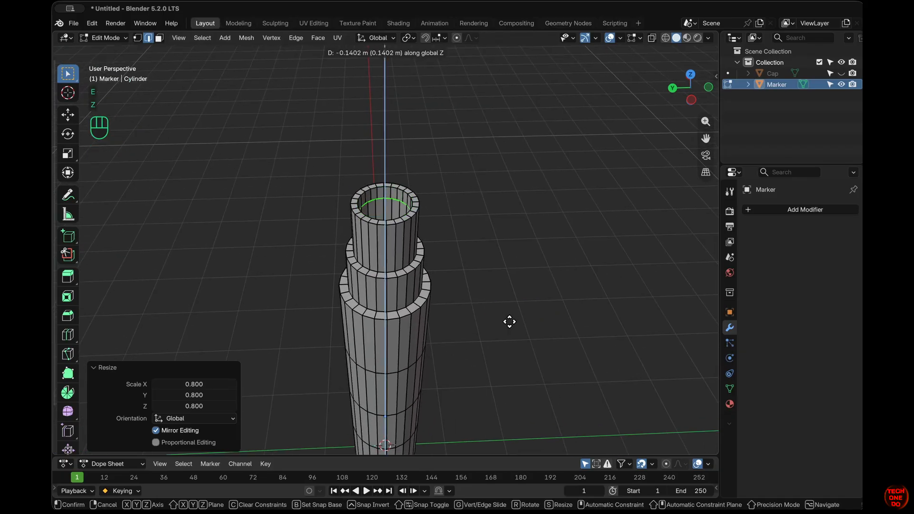
left_click(510, 328)
Fill the recessed edge loop inside the neck with a face and inset it about 0.058 m
scroll(509, 328, "up", 5)
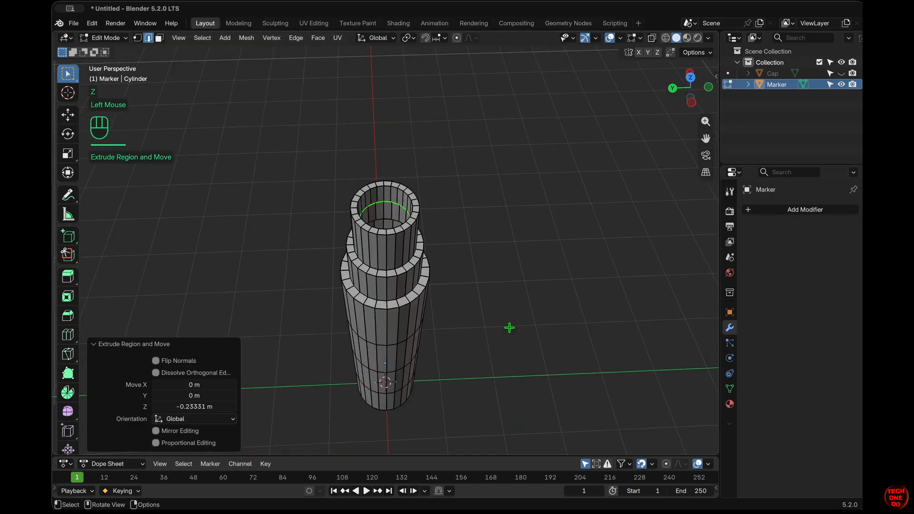
key("f")
key("i")
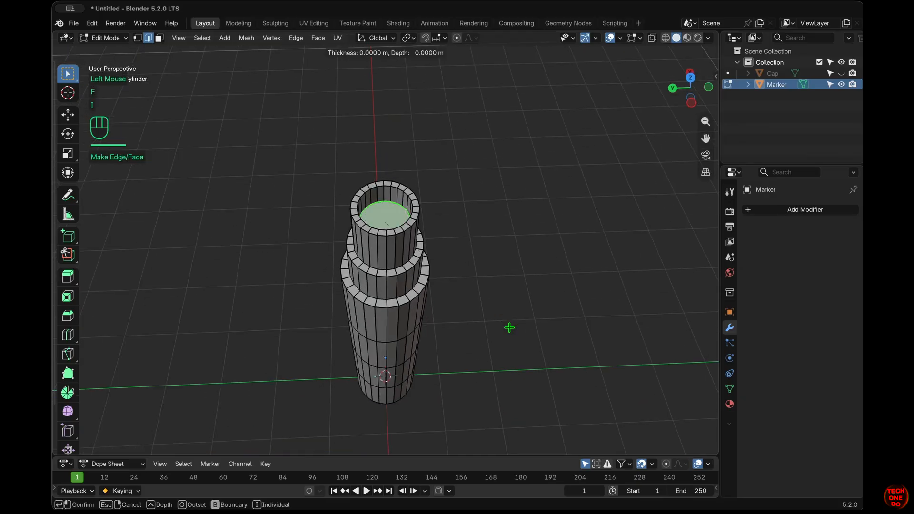
left_click(507, 326)
Apply Grid Fill to the inset face inside the neck with an offset of 3
scroll(507, 326, "up", 5)
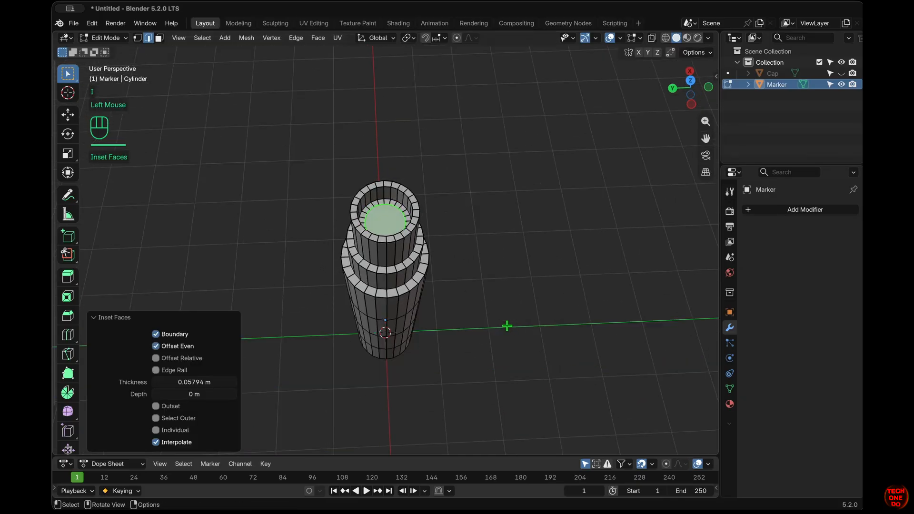
key("q")
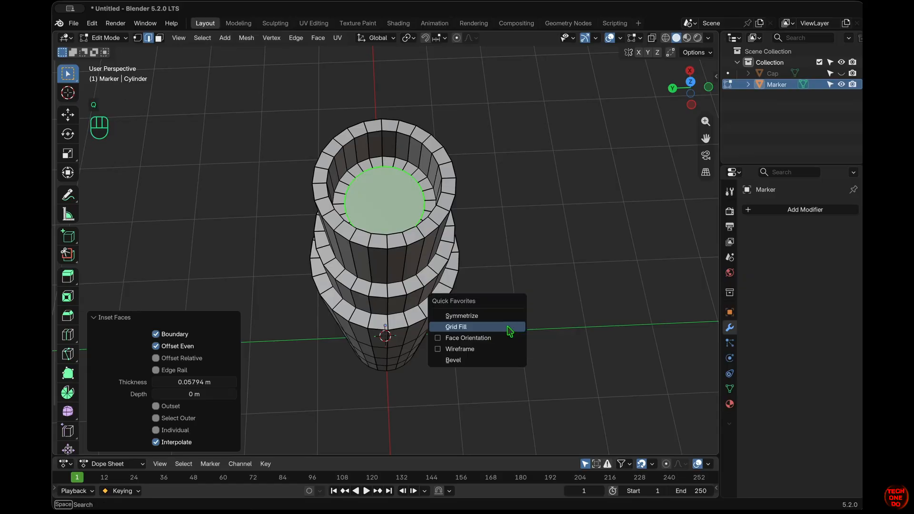
left_click(508, 324)
left_click(233, 430)
left_click(232, 430)
scroll(528, 363, "down", 3)
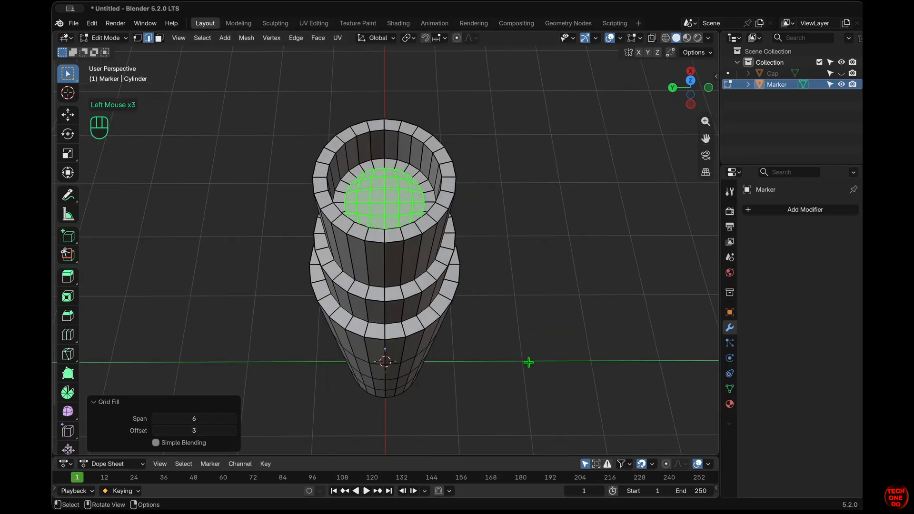
Select all the floor faces inside the neck, including the ring around the grid, and inset them about 0.033 m
scroll(528, 363, "up", 5)
scroll(529, 363, "down", 4)
key("alt+z")
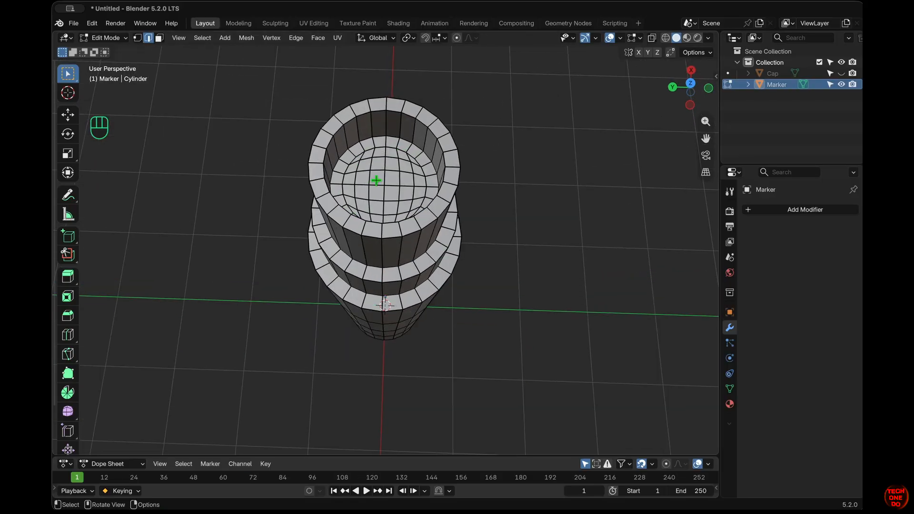
key("3")
scroll(376, 180, "right", 2)
left_click_drag(378, 177, 392, 191)
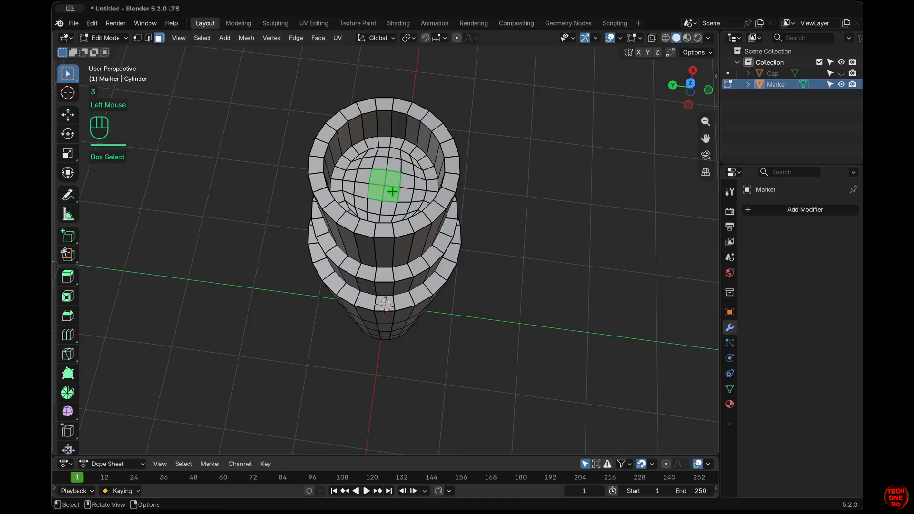
key("ctrl+KP_Add")
key("ctrl+KP_Add")
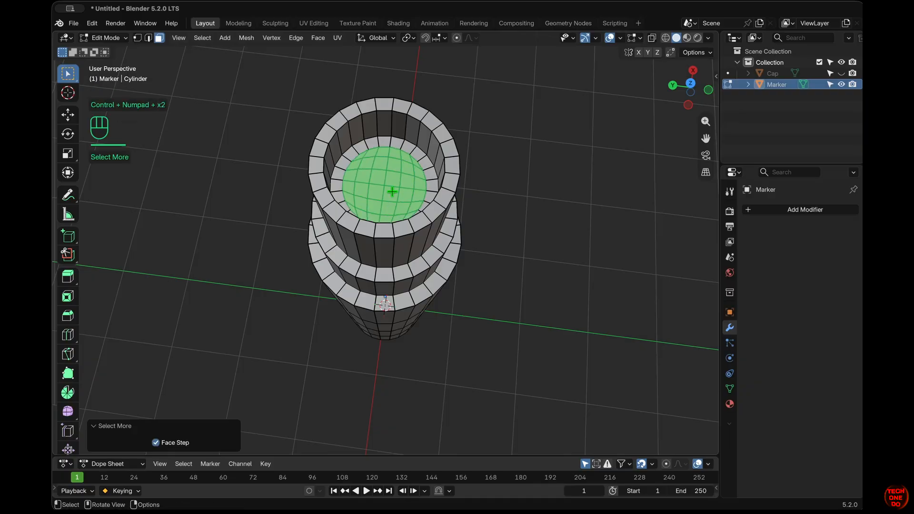
key("ctrl+KP_Add")
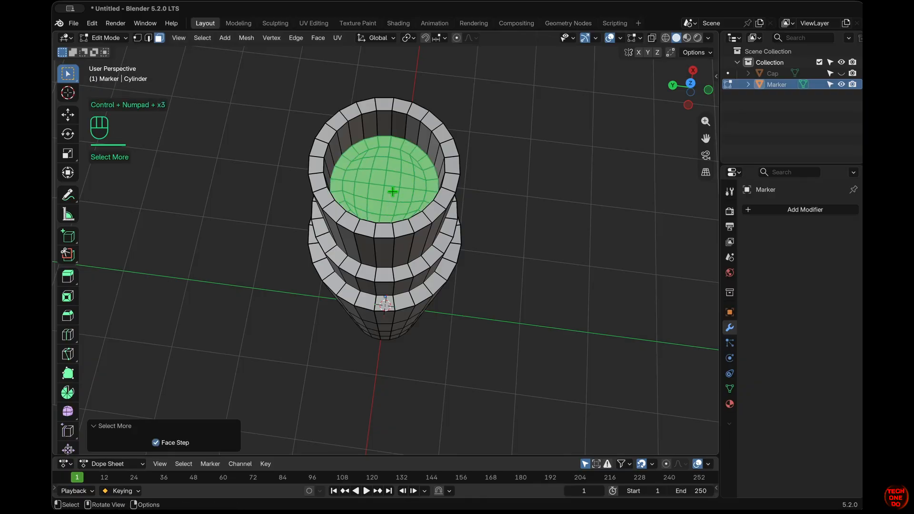
key("i")
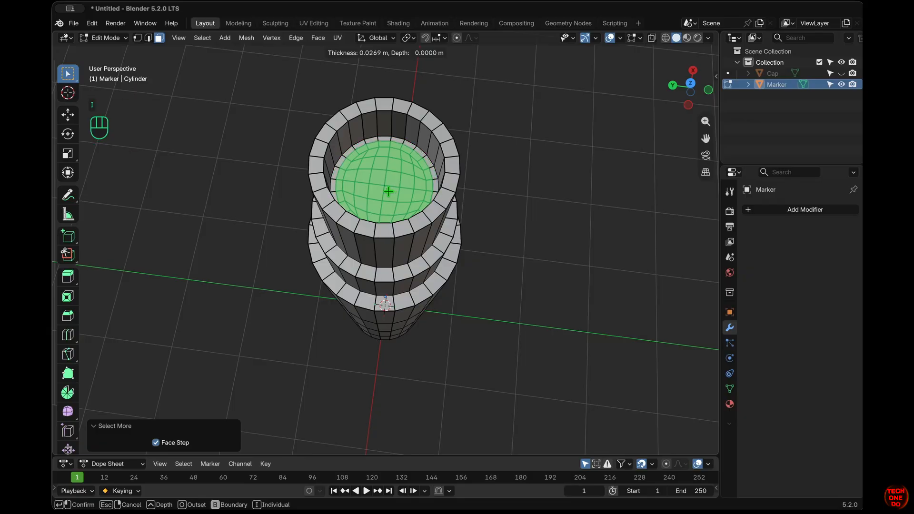
Create a vertex group named Tip on the Marker and assign the selected inset floor faces to it
scroll(387, 192, "left", 3)
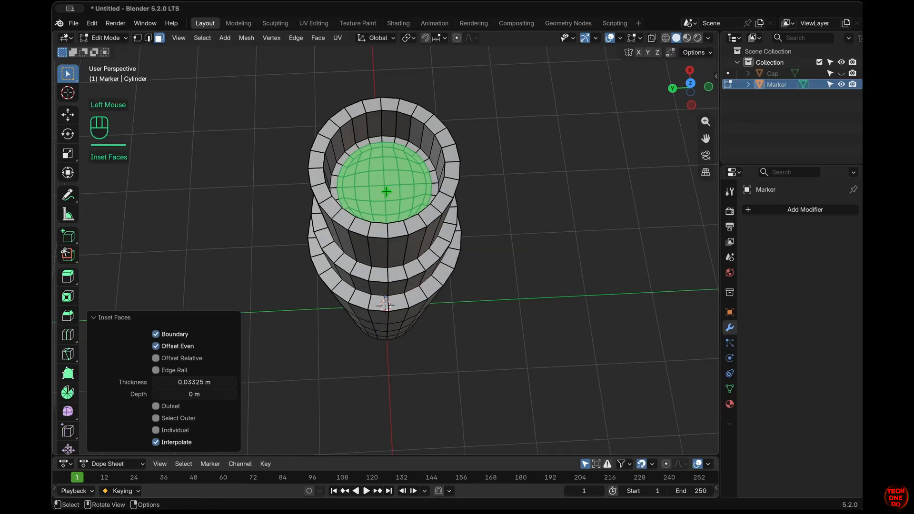
left_click(735, 387)
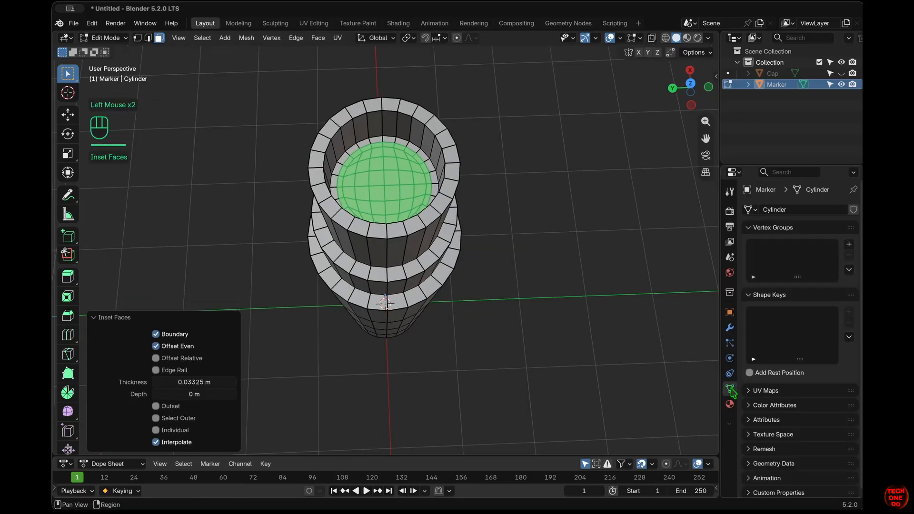
left_click(850, 247)
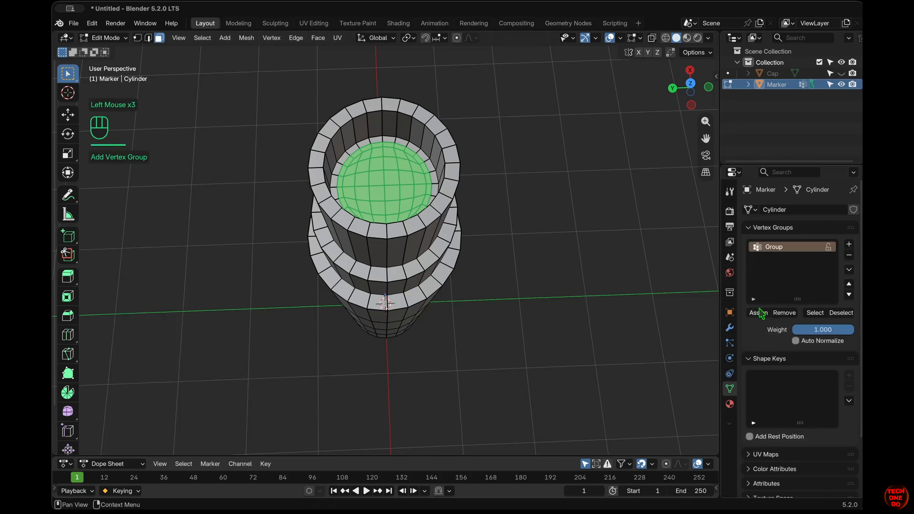
double_click(782, 246)
type("Tip")
key("Return")
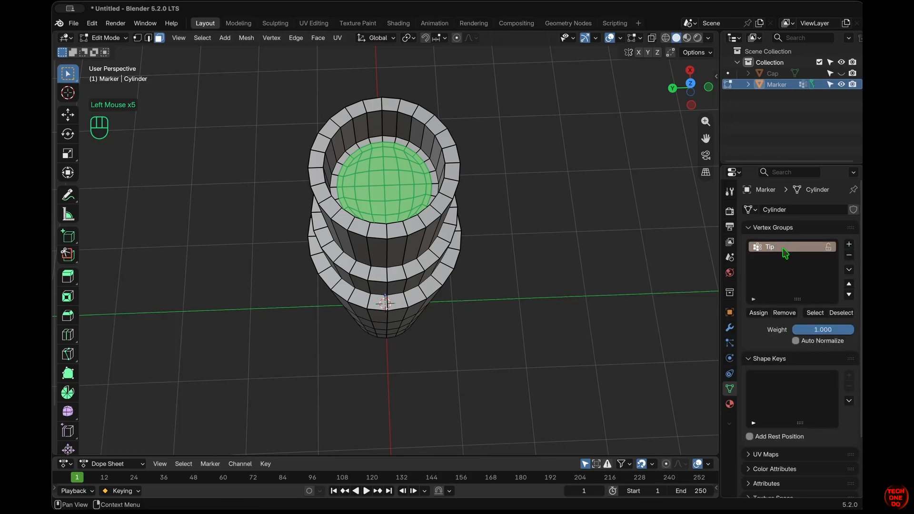
left_click(760, 313)
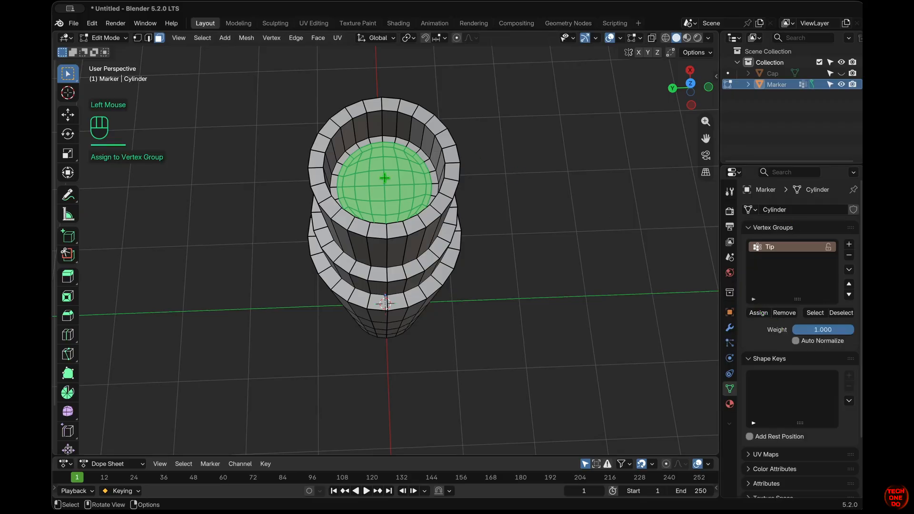
Show the Cap, hide the Marker, and open the Cap's mesh for editing
middle_click_drag(374, 177, 393, 181)
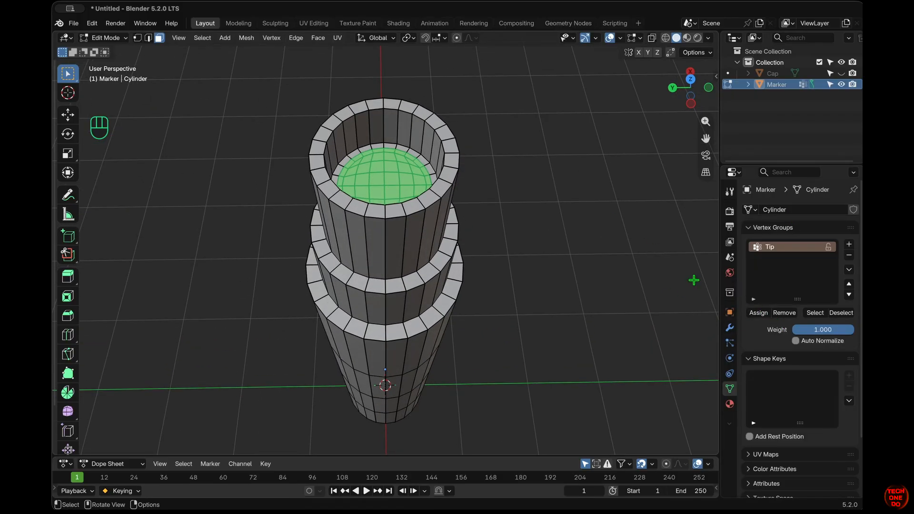
scroll(577, 261, "down", 4)
key("Tab")
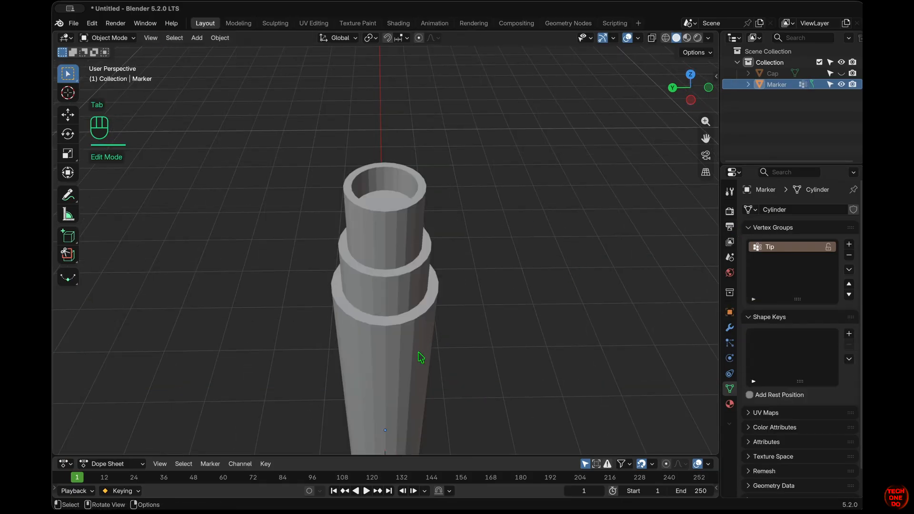
left_click(841, 73)
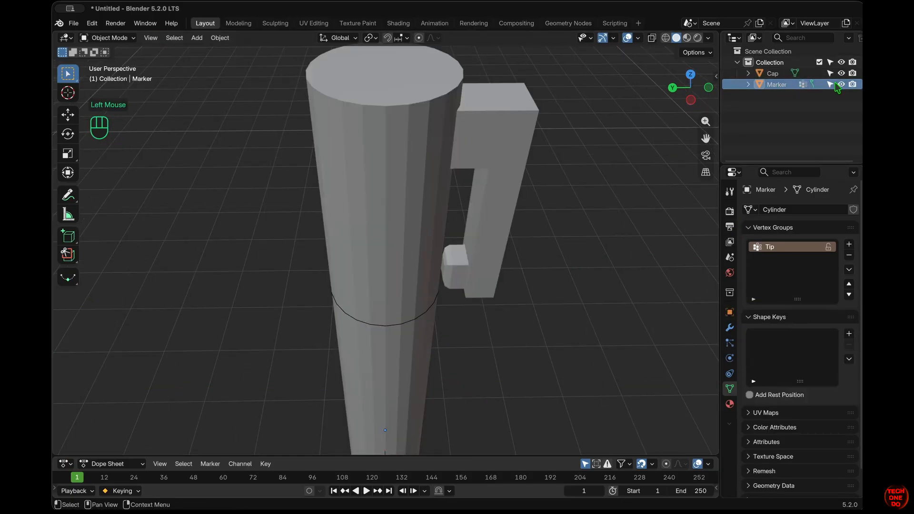
left_click(841, 85)
scroll(373, 213, "down", 10)
left_click(373, 213)
key("Tab")
Extrude the Cap's open bottom edge loop inward by scaling it to 0.81
scroll(373, 214, "down", 5, "shift")
scroll(373, 214, "up", 5, "super")
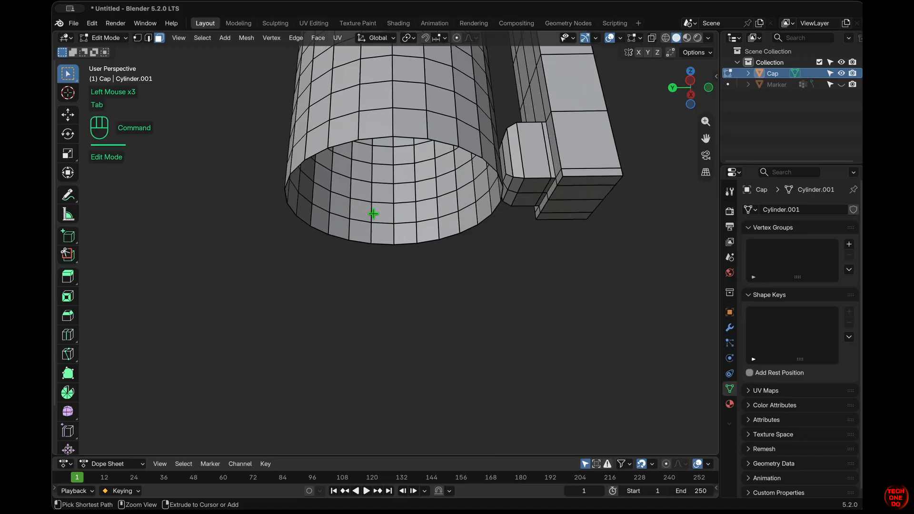
scroll(373, 214, "up", 5)
left_click(395, 196, "alt")
key("2")
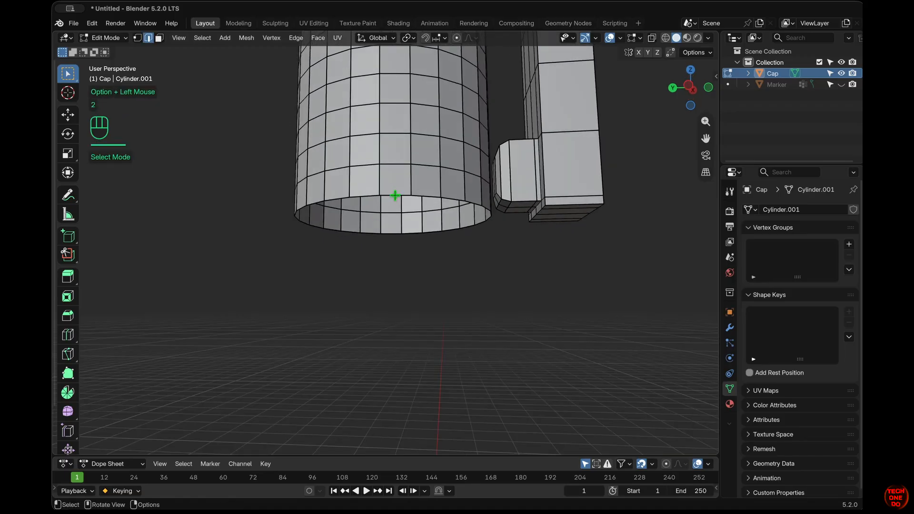
left_click(395, 195, "alt")
scroll(645, 284, "down", 5)
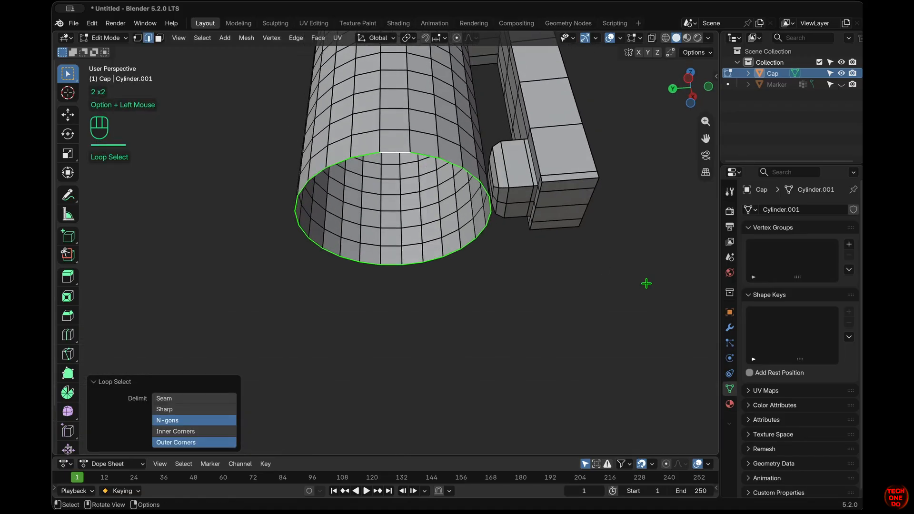
key("e")
right_click(646, 284)
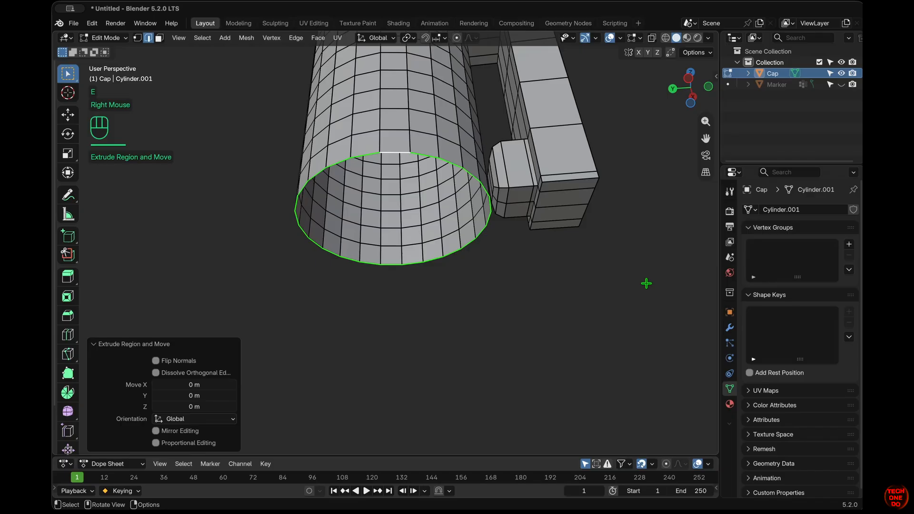
key("s")
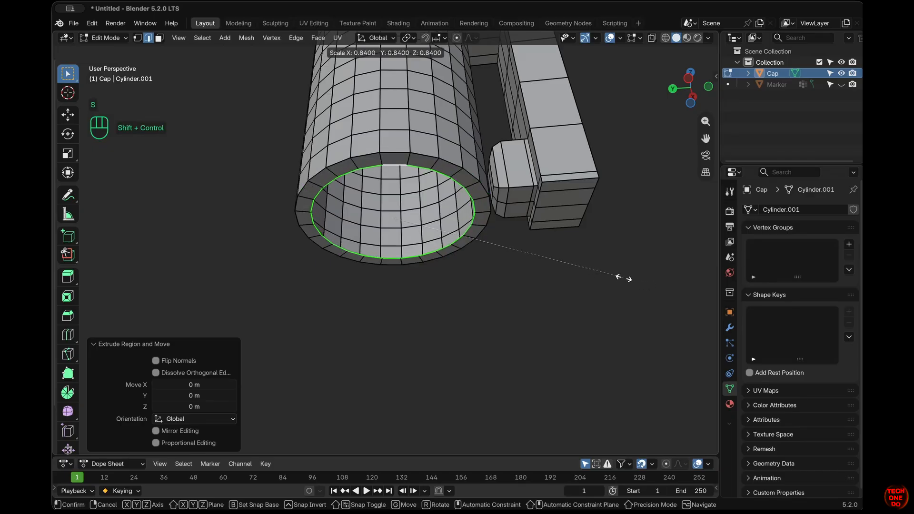
left_click(558, 260, "ctrl+shift")
Extrude the Cap's inner rim loop 1.9 m up along the Z axis to form the inner wall
scroll(557, 260, "down", 5)
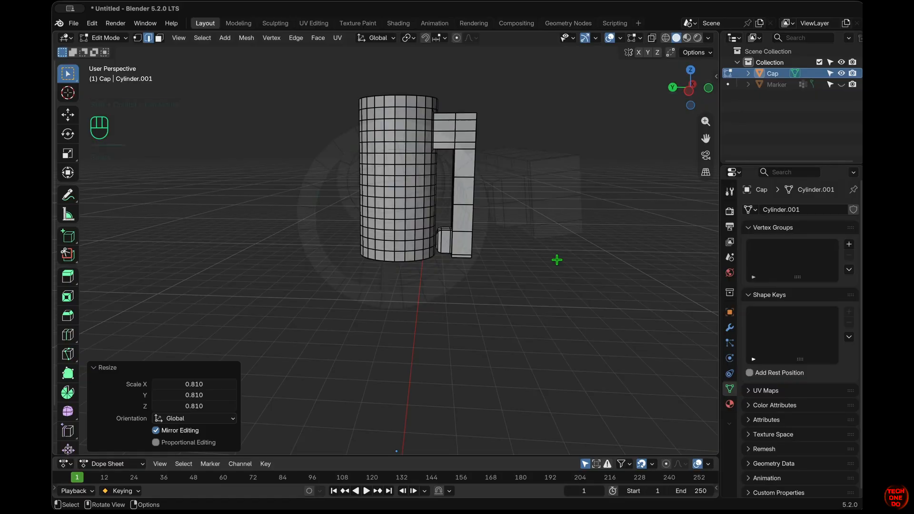
key("alt+z")
key("e")
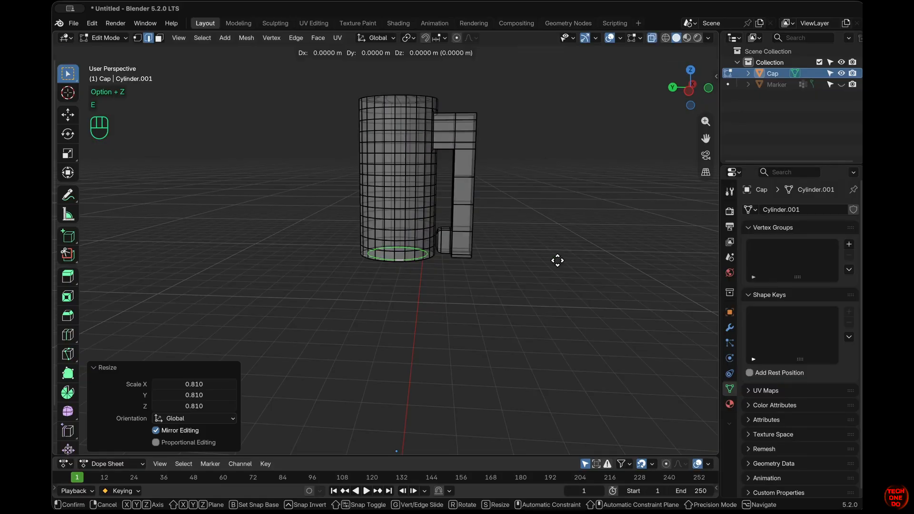
key("z")
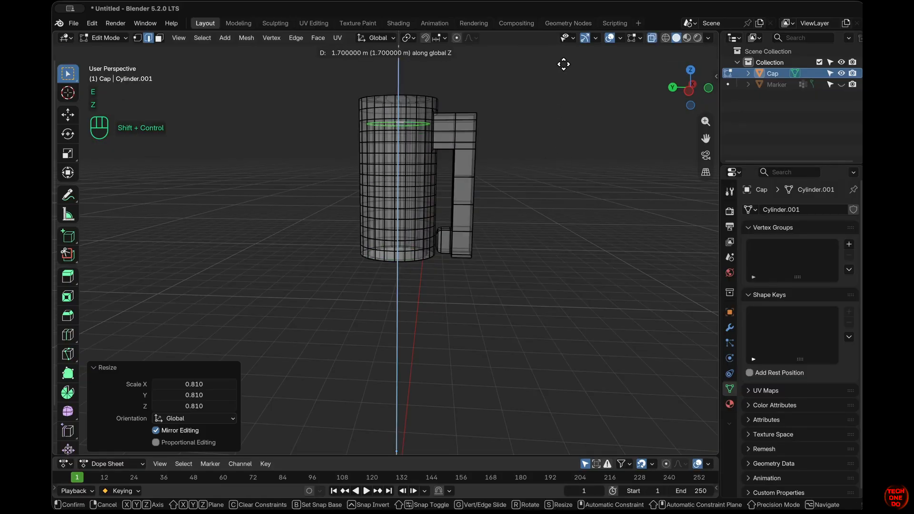
left_click(611, 329, "ctrl+shift")
scroll(610, 329, "right", 2)
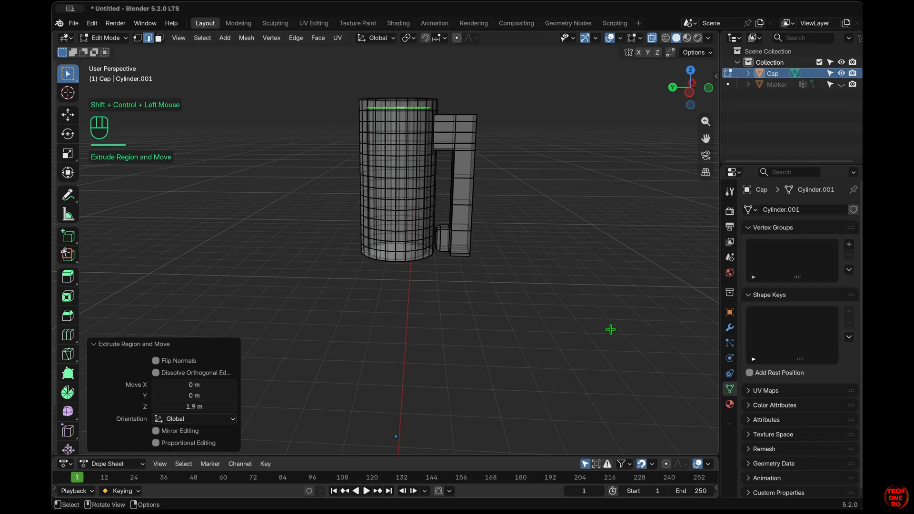
Fill the upper end of the Cap's inner wall with a face, inset it, and grid fill the centre
scroll(611, 330, "down", 5)
key("alt+z")
scroll(611, 330, "down", 1)
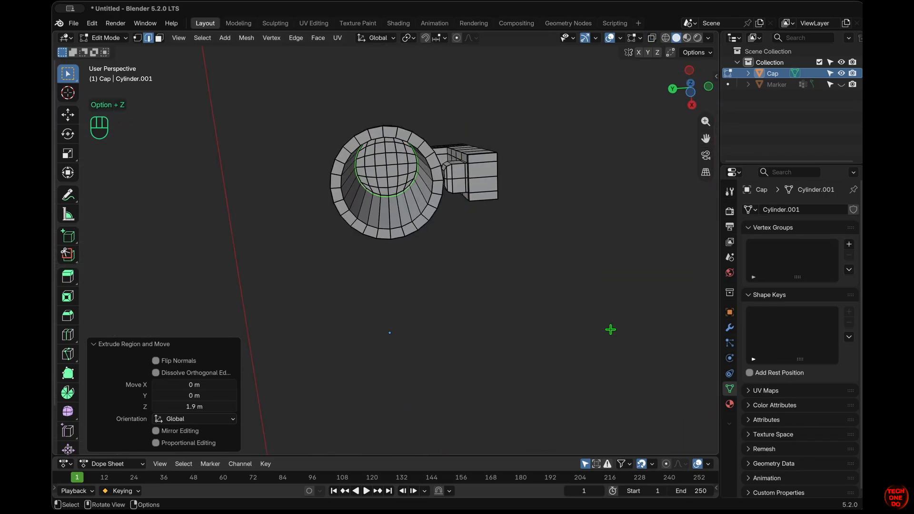
key("f")
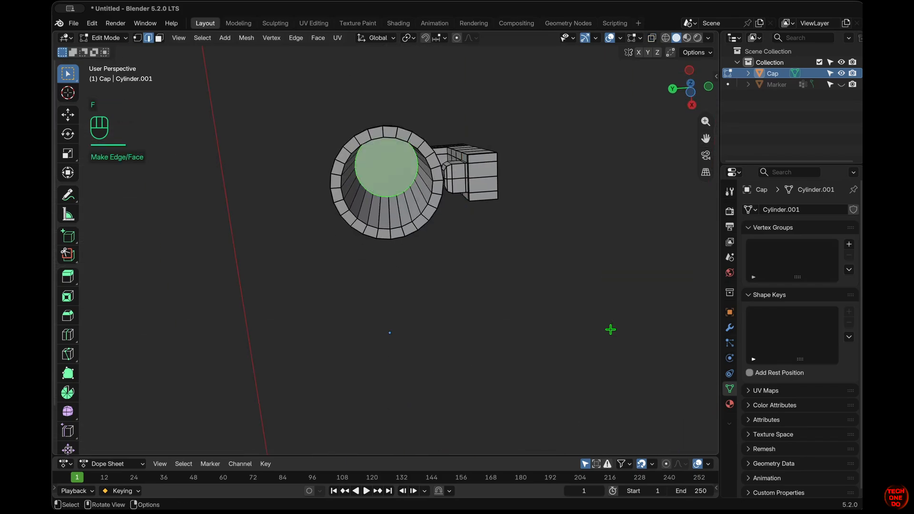
key("i")
left_click(605, 331)
key("q")
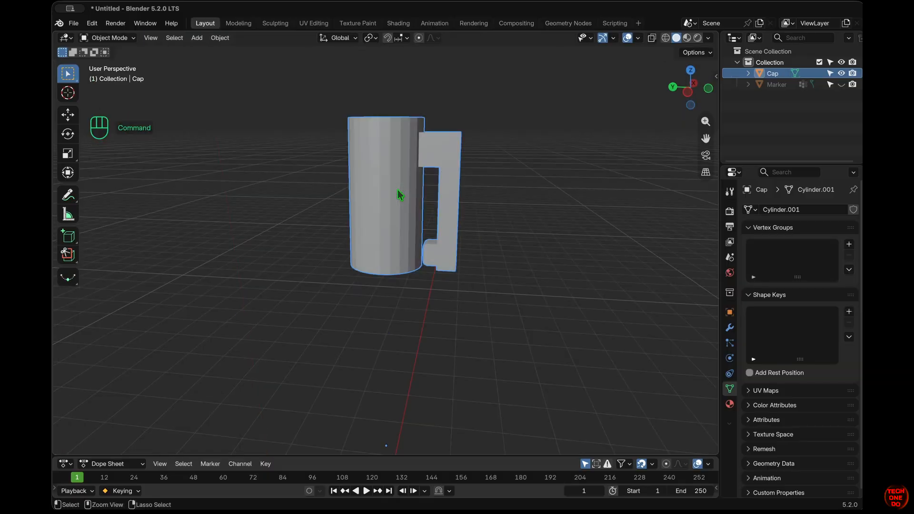
middle_click_drag(400, 195, 490, 312)
left_click(486, 306)
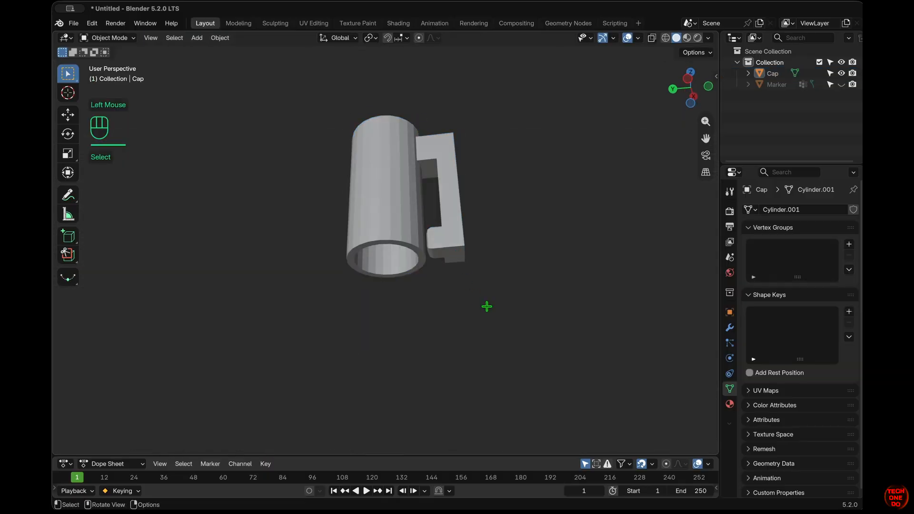
Merge all of the Cap's vertices by distance, using a 0.0001 m merge distance
key("Tab")
scroll(487, 306, "up", 6, "super")
scroll(487, 306, "down", 3, "super")
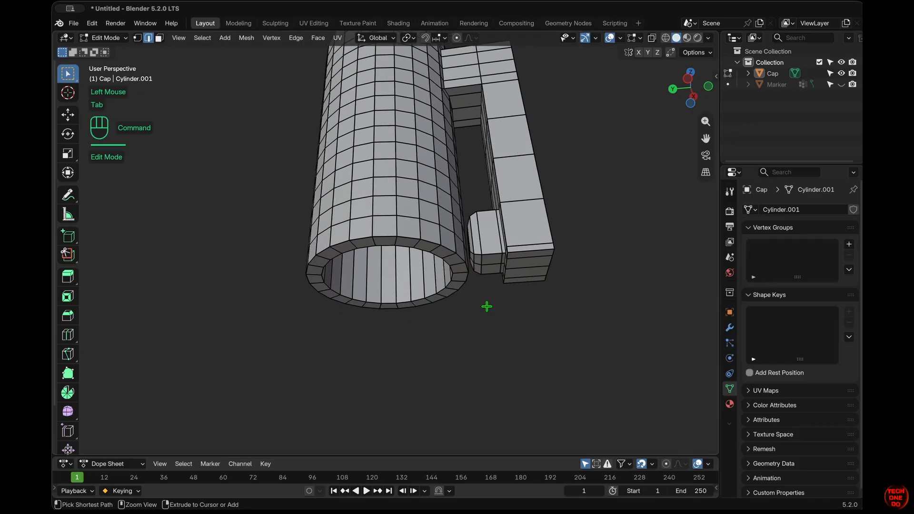
key("a")
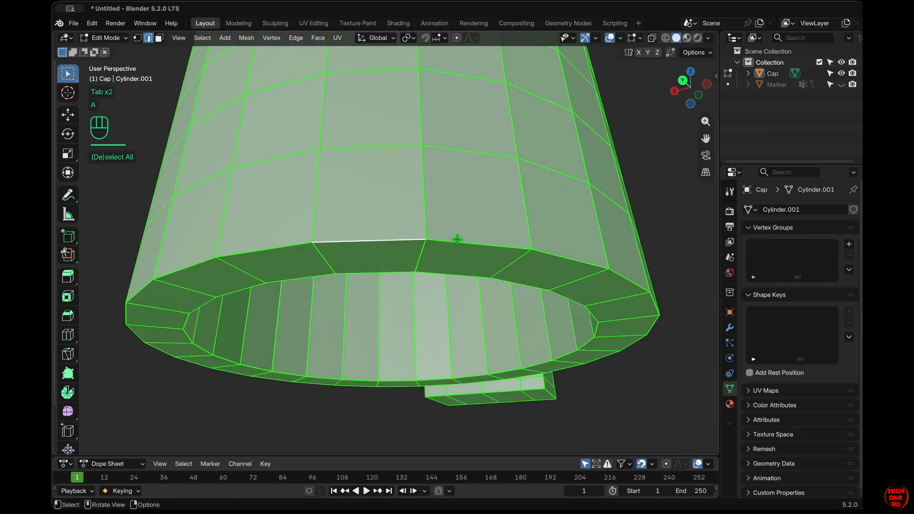
key("m")
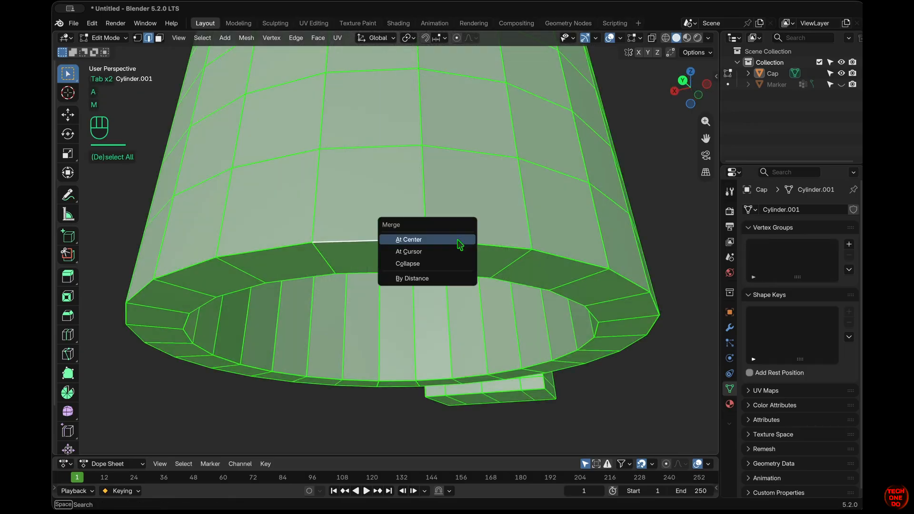
left_click(440, 277)
scroll(440, 277, "down", 3)
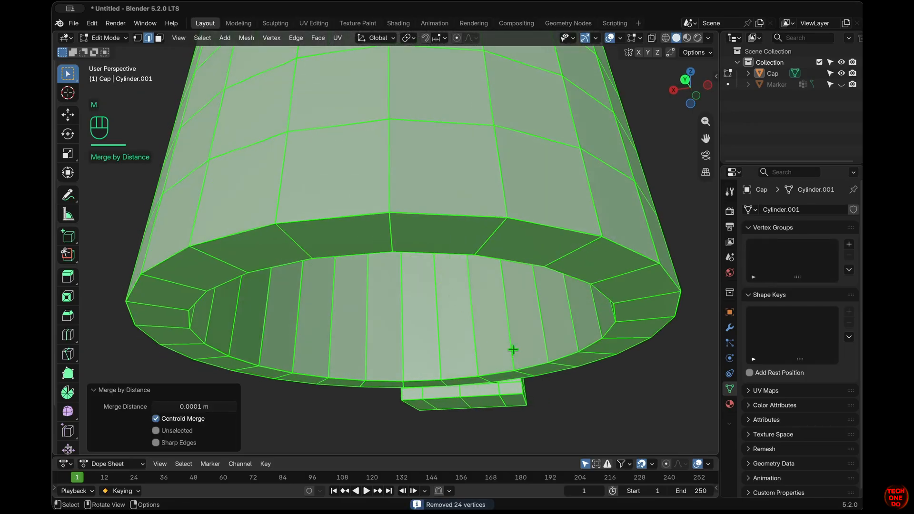
scroll(513, 349, "down", 5)
key("Tab")
key("Tab")
left_click(532, 377)
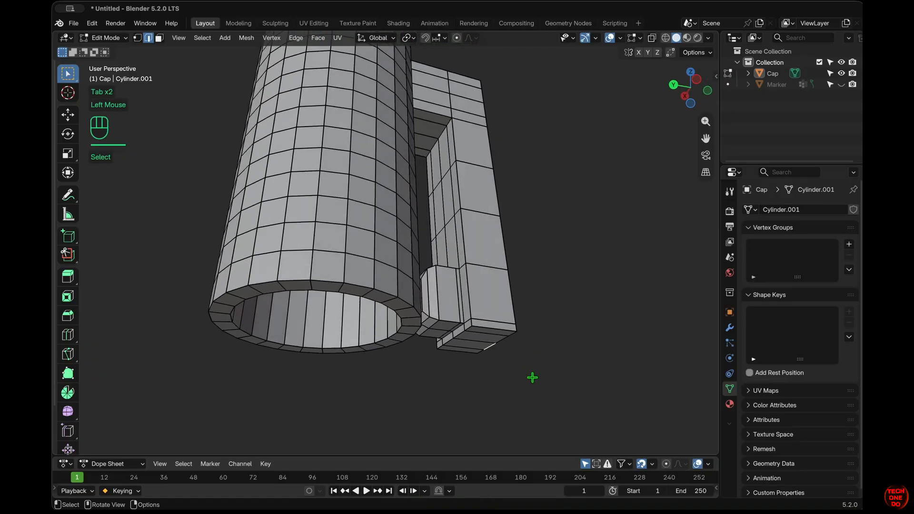
Turn on the Face Orientation overlay to check the normals on the Cap's rim and inner wall
scroll(532, 378, "left", 5)
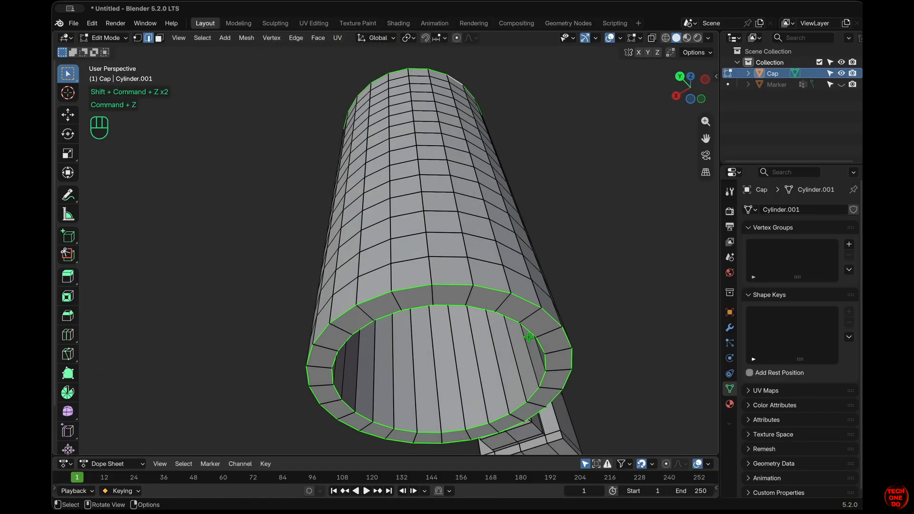
key("q")
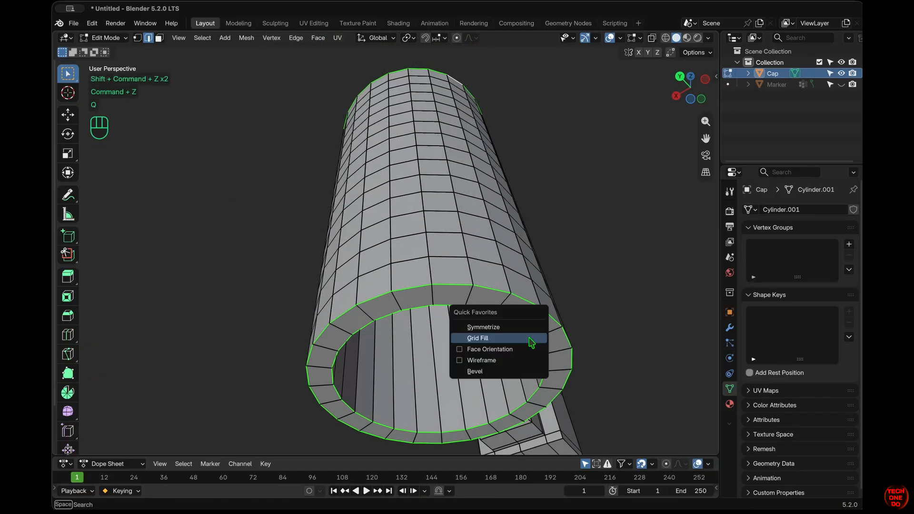
left_click(508, 350)
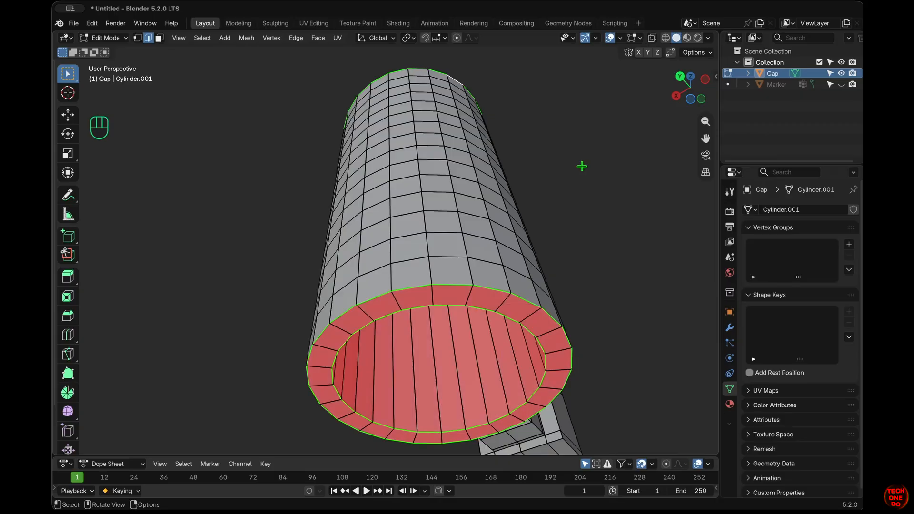
left_click(620, 40)
scroll(438, 331, "down", 5)
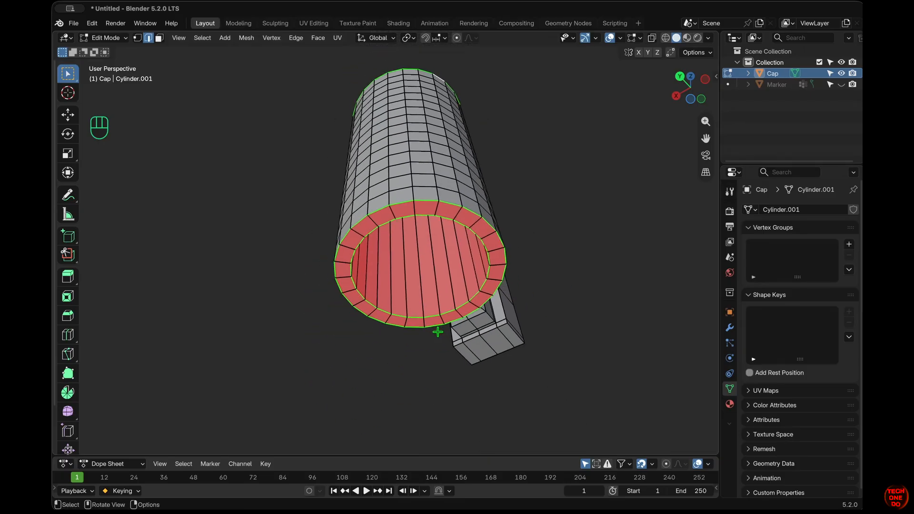
Select the whole Cap mesh and recalculate its normals to the outside
key("a")
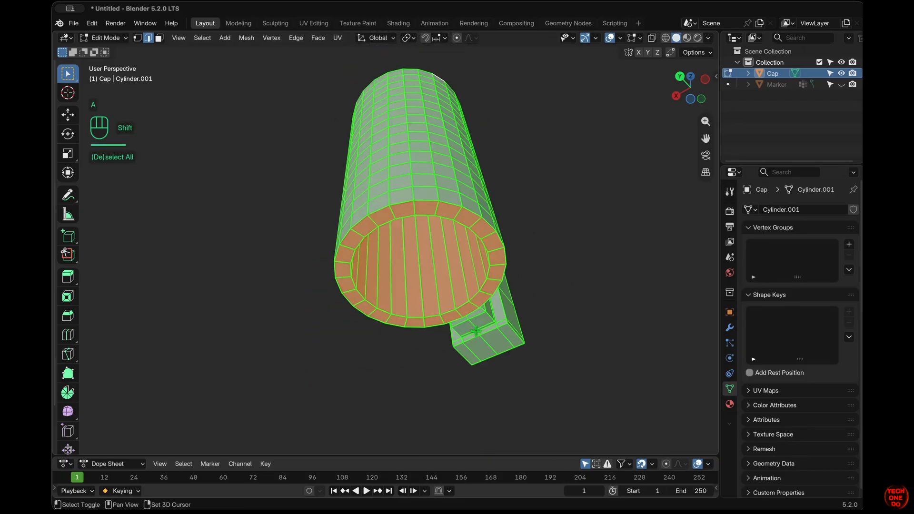
key("shift+n")
middle_click_drag(514, 252, 514, 253)
left_click(444, 356)
middle_click_drag(445, 356, 426, 356)
scroll(426, 355, "up", 4, "super")
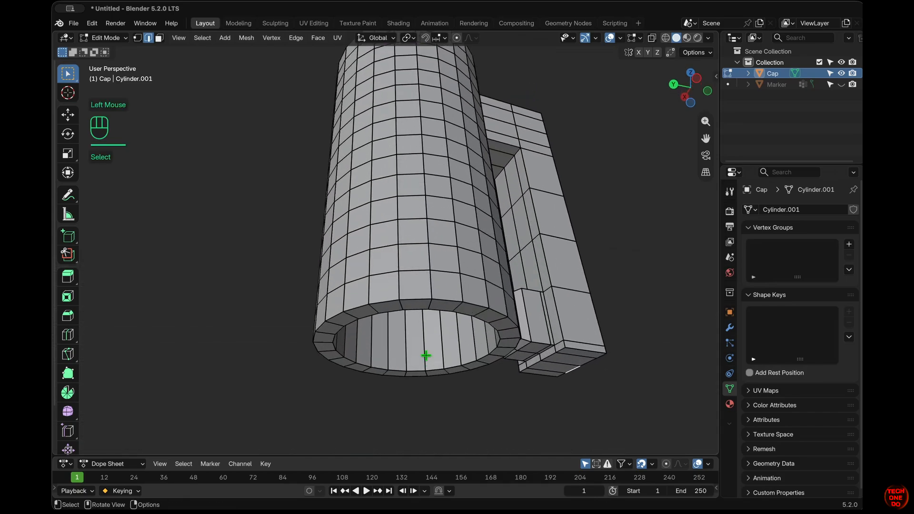
Bevel the inner and outer edge loops of the Cap's open rim by about 0.011 m with 2 segments
scroll(426, 356, "down", 4)
scroll(426, 356, "up", 4, "super")
middle_click_drag(379, 238, 507, 313)
left_click(506, 303, "alt+shift")
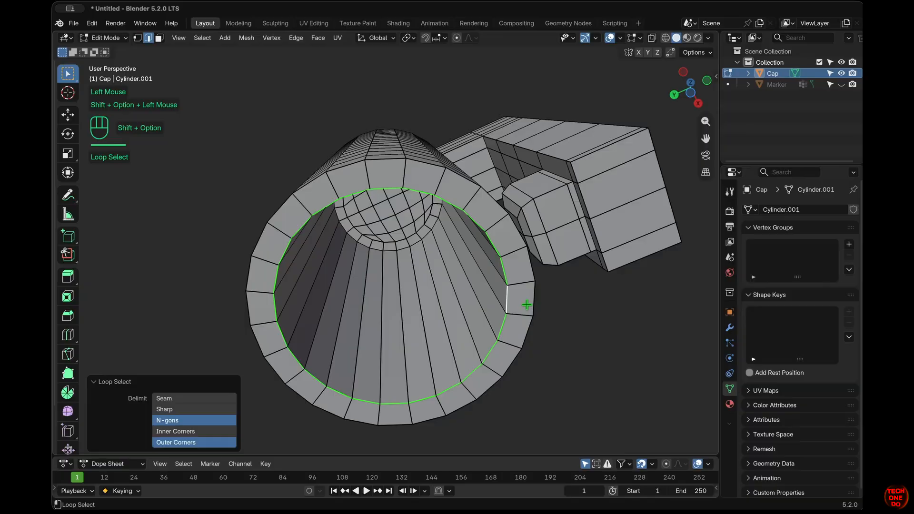
left_click(532, 301, "alt+shift")
key("super+b")
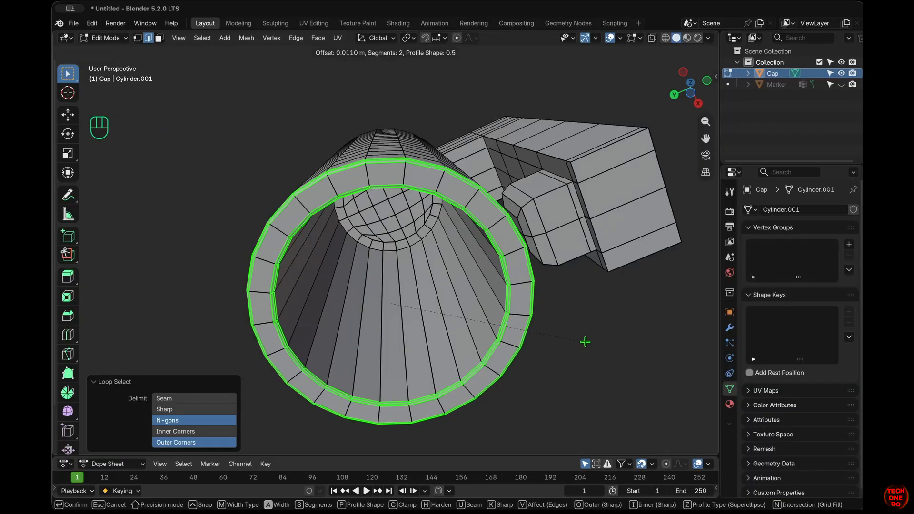
left_click(585, 343)
left_click(584, 342)
Bevel the outer edge loop around the Cap's closed top slightly
middle_click_drag(585, 343, 446, 194)
left_click(446, 194, "alt")
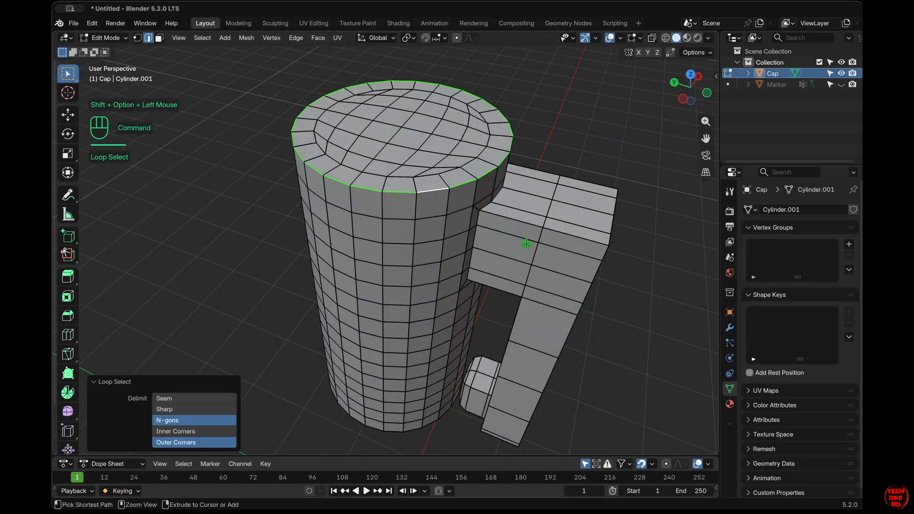
key("super+b")
left_click(615, 320)
double_click(451, 257)
Return to Object Mode, add a level 3 subdivision surface to the Cap and shade it smooth
key("Tab")
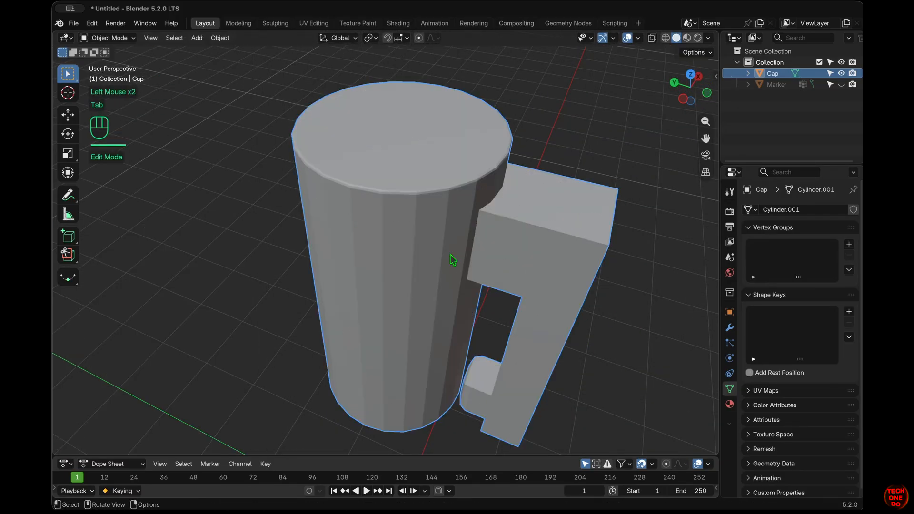
key("super+3")
middle_click_drag(452, 260, 453, 260)
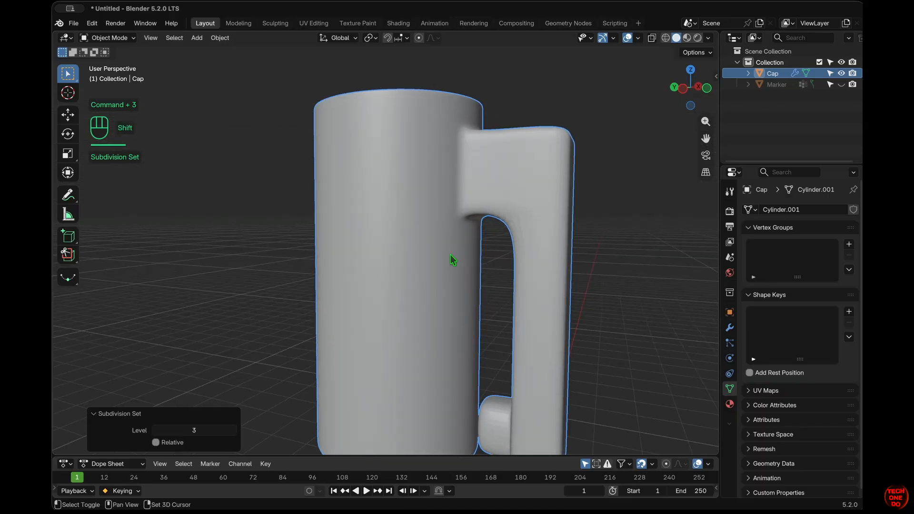
scroll(453, 260, "down", 5, "shift")
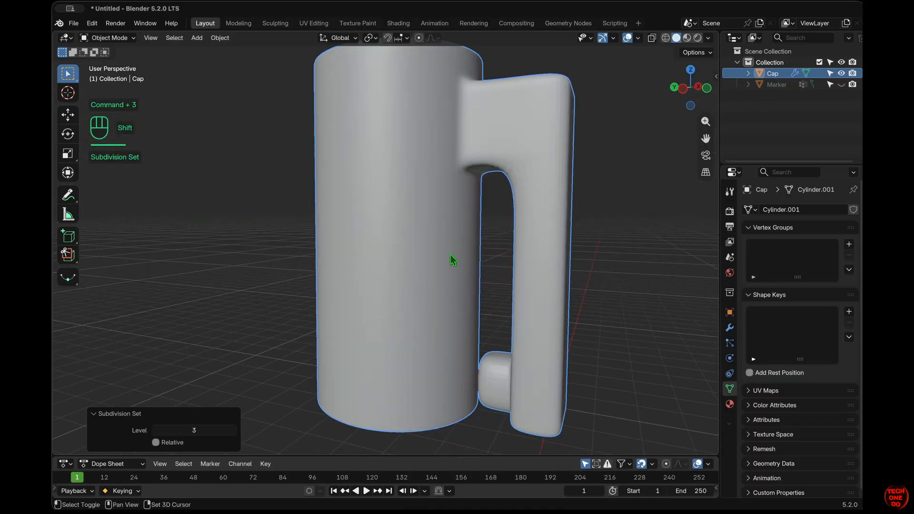
key("Tab")
key("Tab")
right_click(538, 196)
left_click(538, 196)
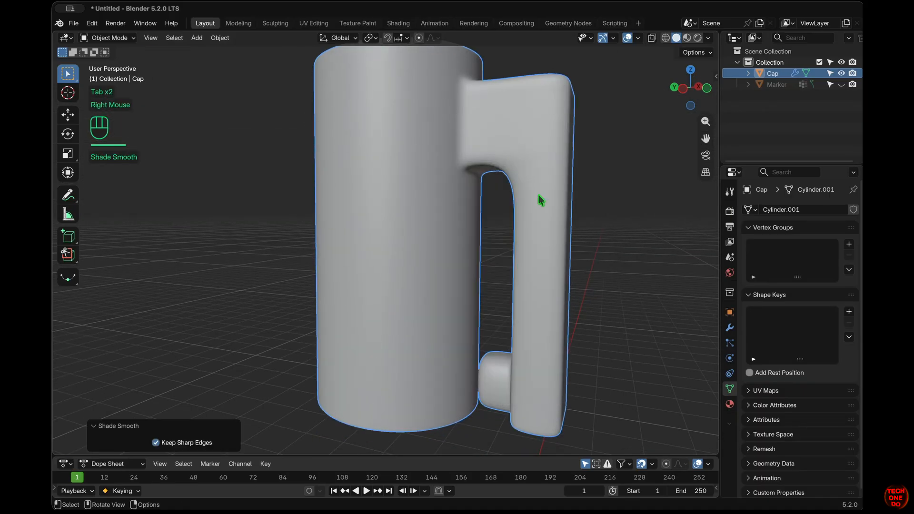
Show the Marker, hide the Cap, and open the Marker's mesh for editing
scroll(544, 204, "left", 3)
left_click(841, 85)
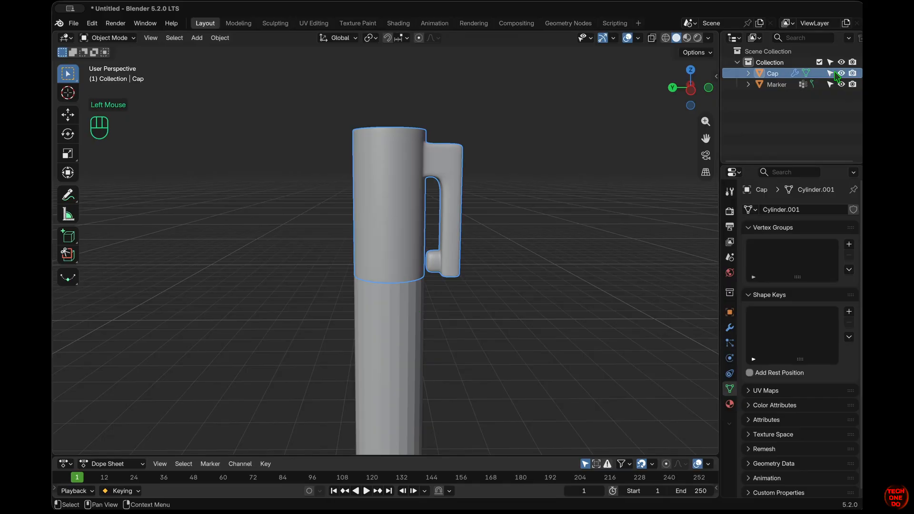
key("h")
scroll(410, 416, "down", 3, "shift")
scroll(410, 417, "up", 4)
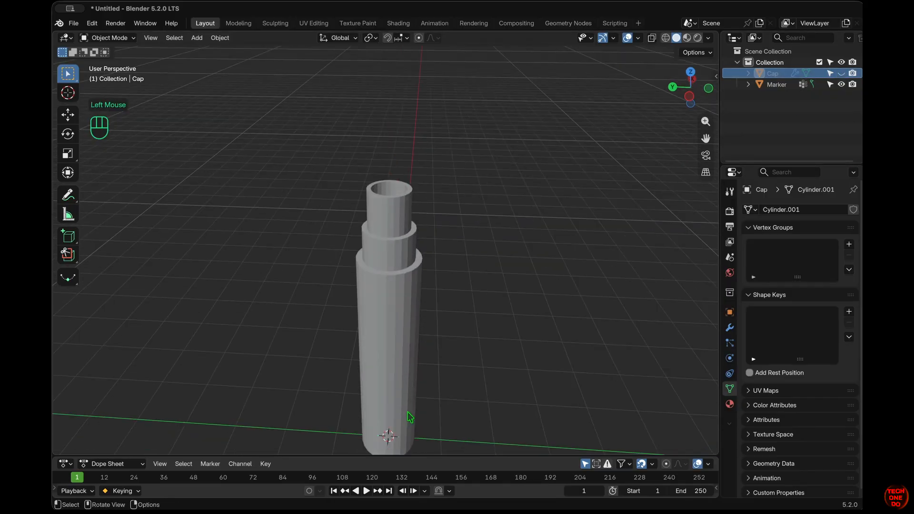
key("a")
key("Tab")
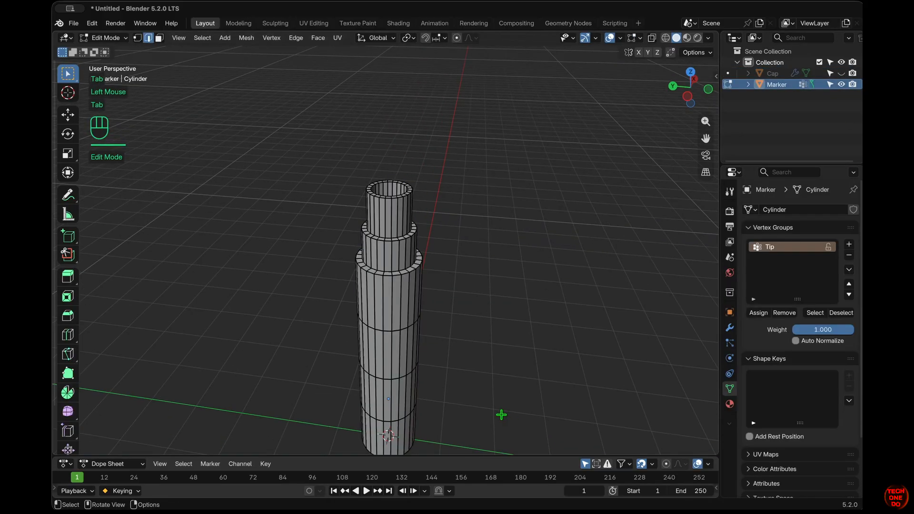
Bevel the outer edge loop around the Marker's base by about 0.01 m with 2 segments
middle_click_drag(500, 414, 529, 320)
scroll(528, 322, "up", 4)
scroll(528, 323, "down", 10)
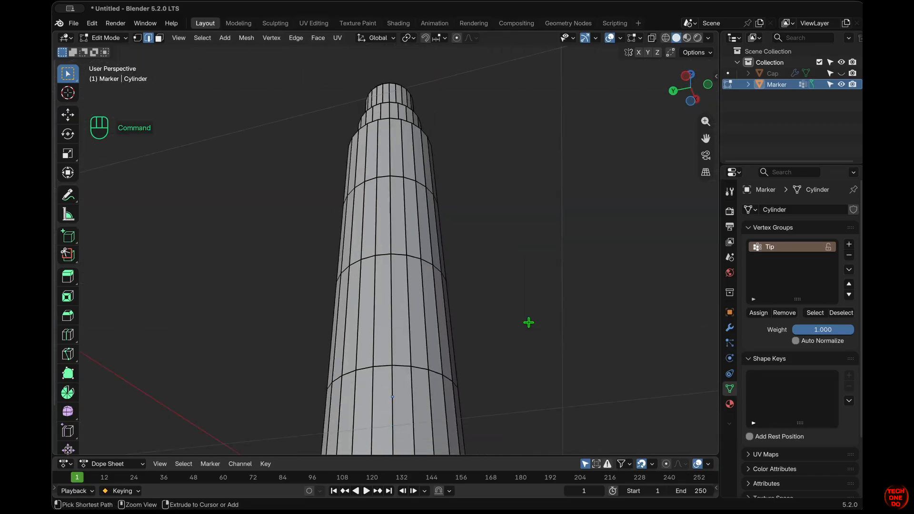
scroll(528, 323, "down", 4, "super")
scroll(528, 323, "down", 4)
scroll(528, 322, "up", 3, "super")
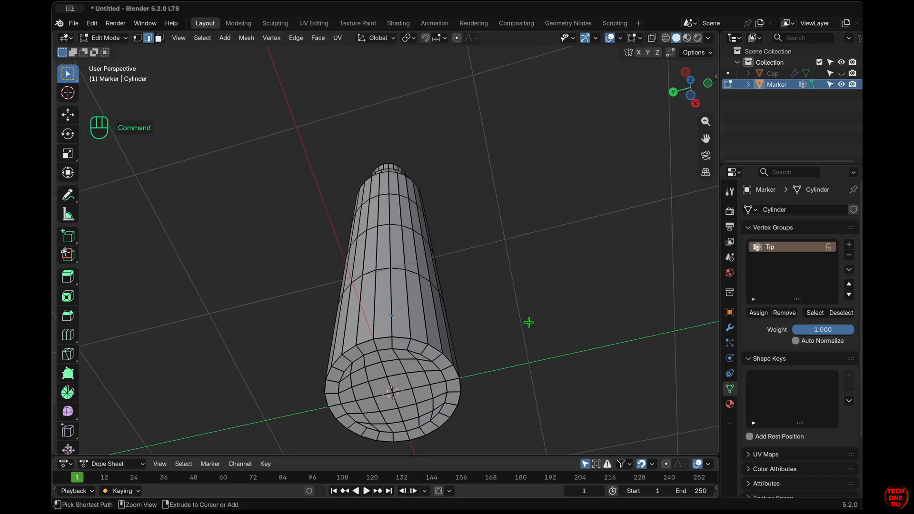
left_click(402, 339, "alt+shift")
key("super+b")
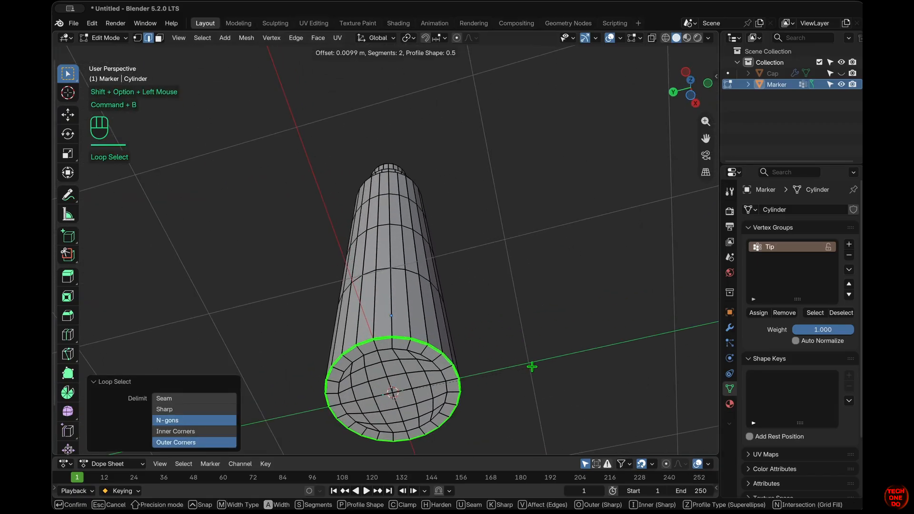
left_click(532, 366)
left_click(509, 376)
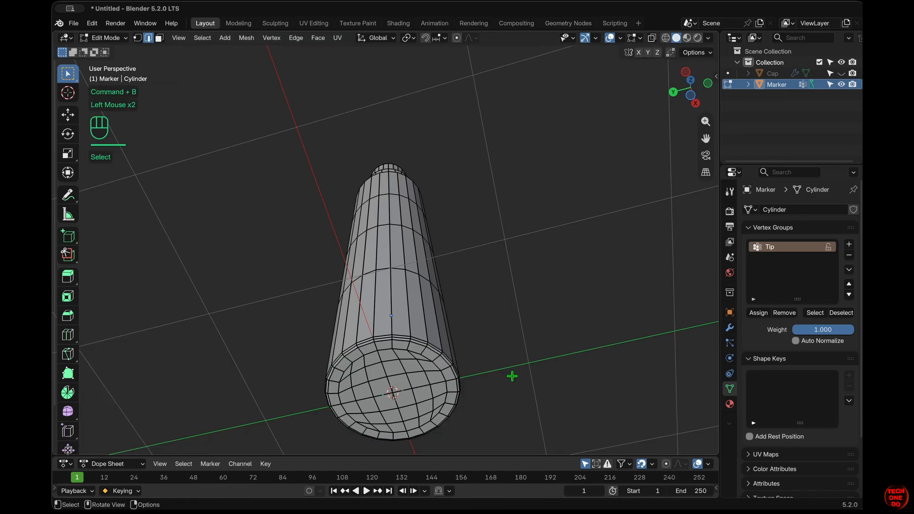
Bevel the neck opening's outer and inner rim loops and its floor's outer edge loop slightly with 2 segments
scroll(511, 376, "down", 5)
scroll(512, 376, "up", 5, "shift")
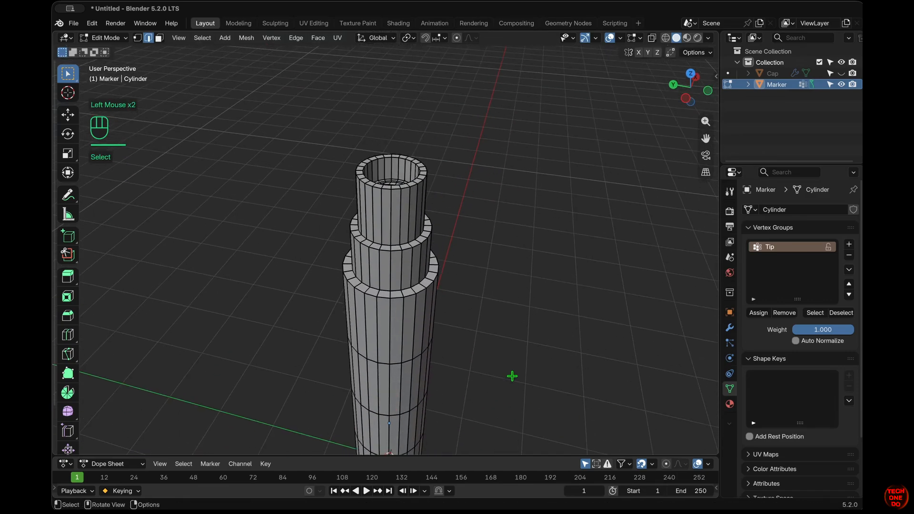
scroll(512, 376, "up", 5)
scroll(512, 376, "up", 3, "super")
scroll(512, 376, "up", 2)
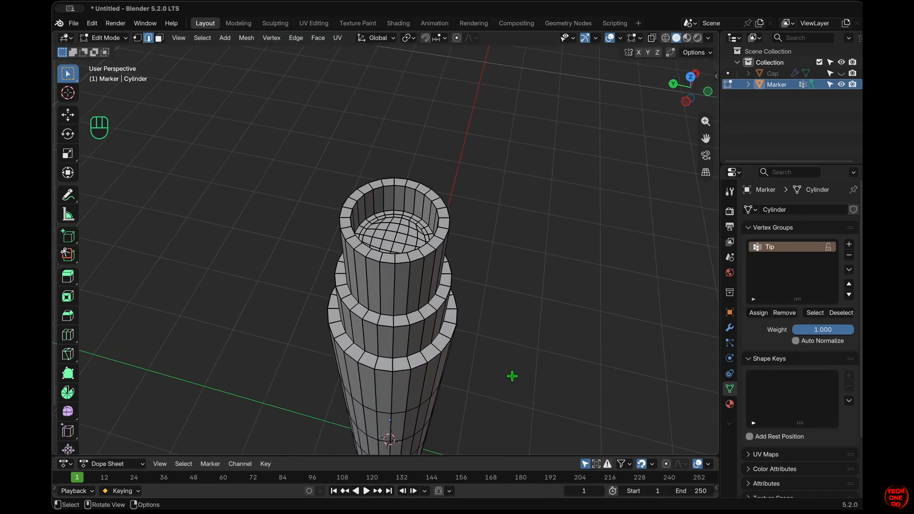
left_click(417, 217, "alt+shift")
key("super+b")
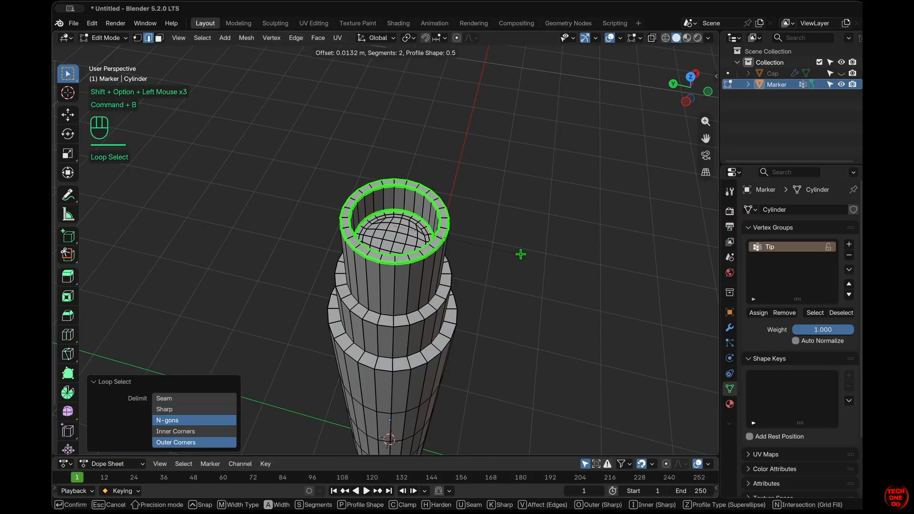
left_click(503, 282)
Bevel the circular edge loops of the two steps below the Marker's neck slightly
scroll(504, 282, "down", 3)
left_click(414, 326, "shift")
left_click(414, 327)
left_click(415, 325, "shift")
left_click(415, 325, "shift")
left_click(416, 323, "alt+shift")
left_click(416, 323, "alt+shift")
left_click(416, 324, "alt+shift")
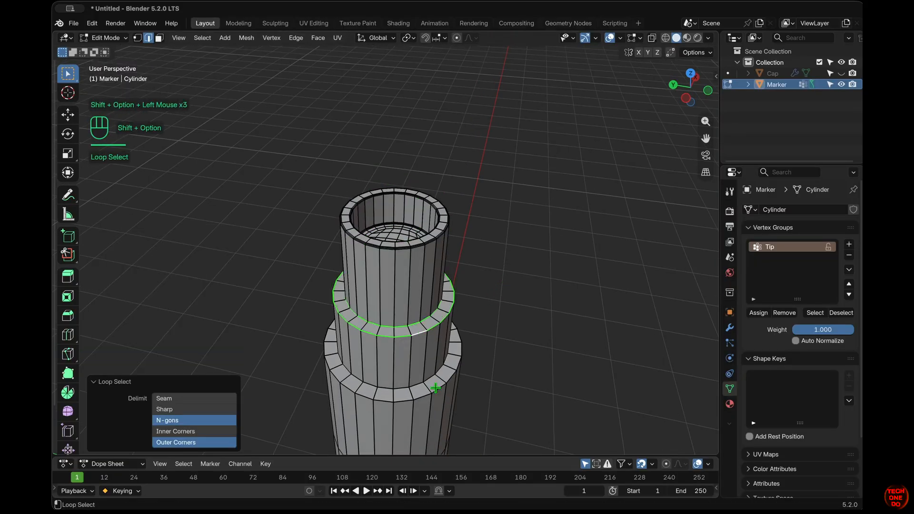
double_click(541, 396)
Return to Object Mode, add a level 3 subdivision surface to the Marker and shade it smooth
key("Tab")
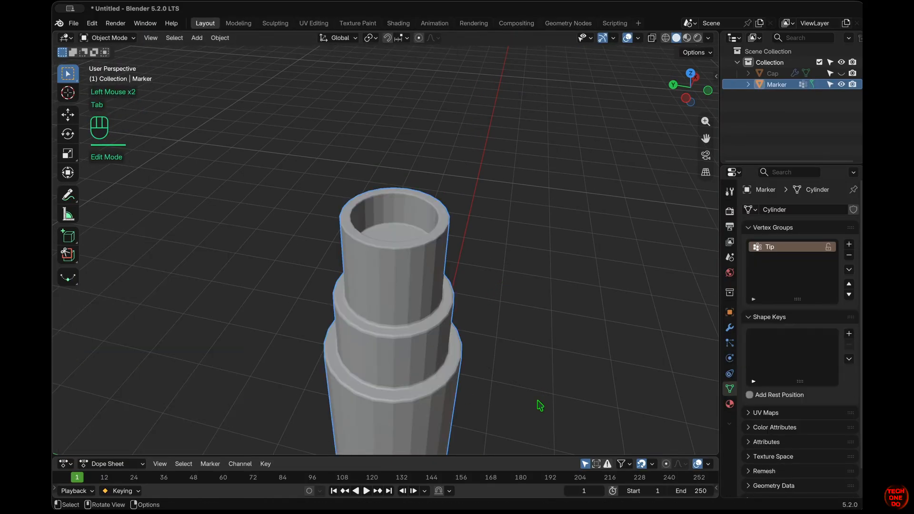
key("super+3")
right_click(444, 400)
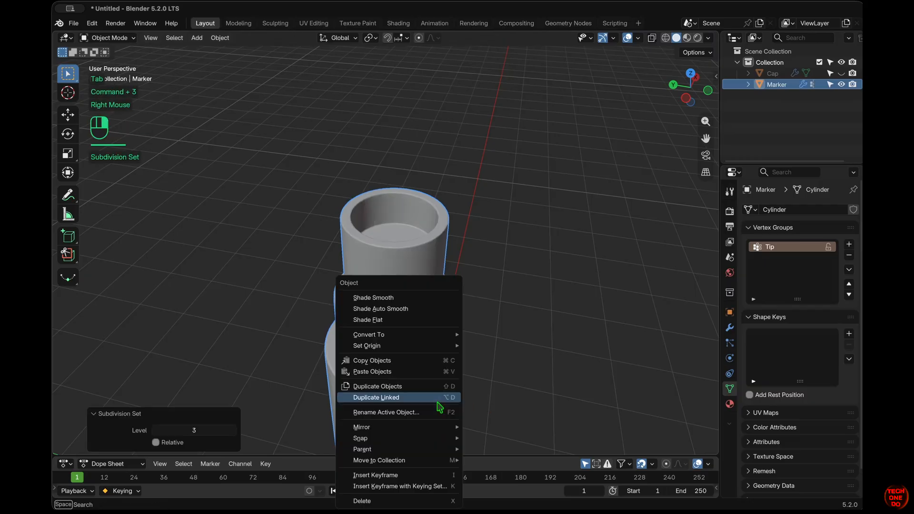
left_click(432, 299)
scroll(561, 353, "down", 5, "shift")
scroll(561, 354, "down", 5, "super")
scroll(561, 354, "down", 8)
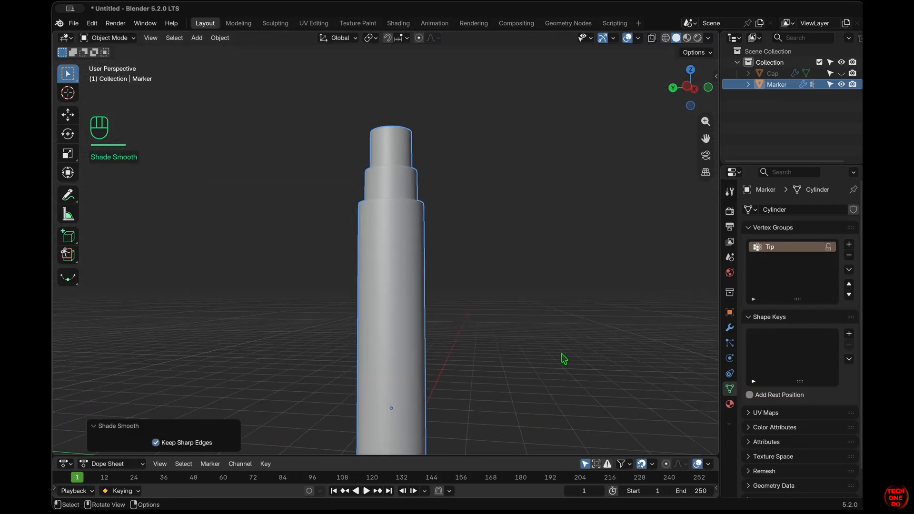
Edit the Marker's mesh again and add one loop cut just above its base, slid by a factor of about -0.366
scroll(561, 353, "down", 5, "shift")
key("Tab")
scroll(414, 312, "up", 5)
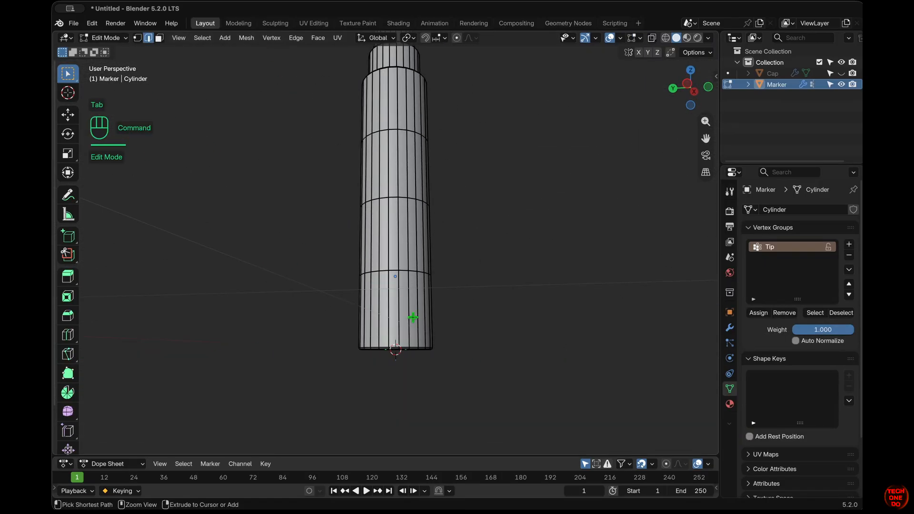
key("super+r")
left_click(413, 318)
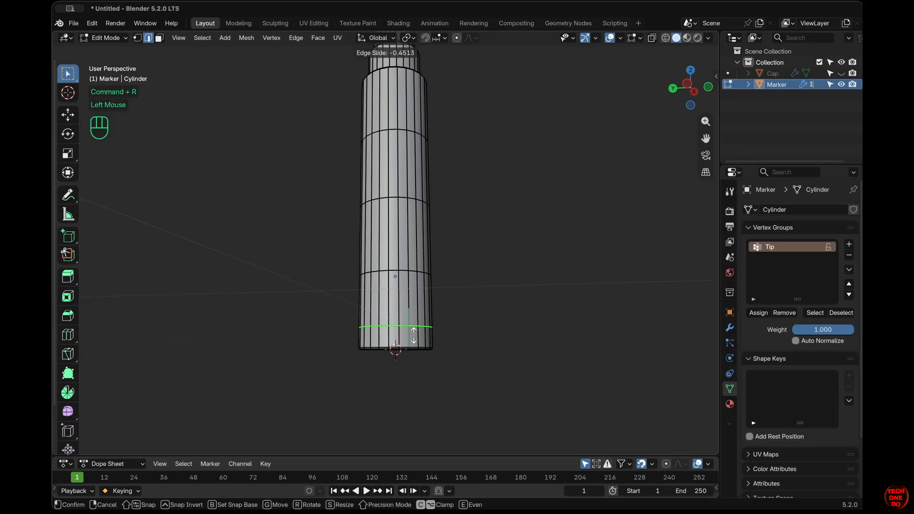
left_click(414, 331)
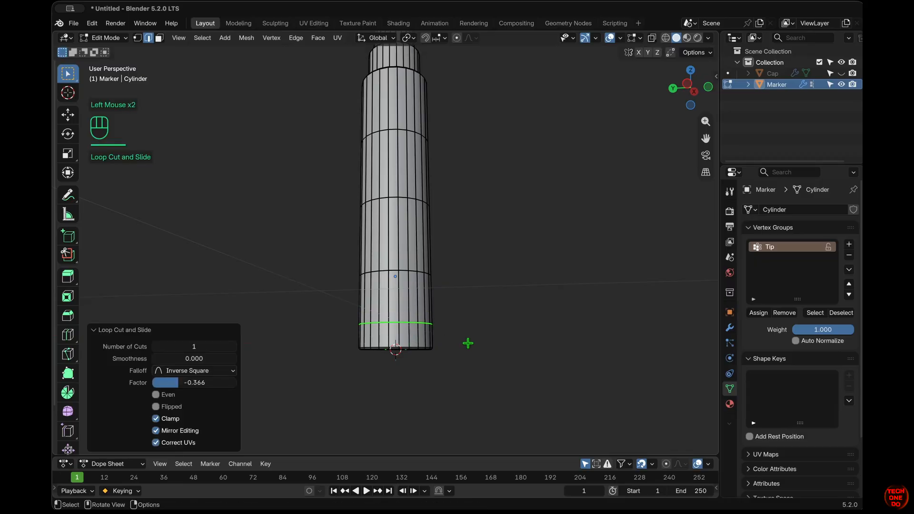
Bevel the new loop above the Marker's base by about 0.058 m with 3 segments
scroll(467, 342, "up", 5)
key("super+b")
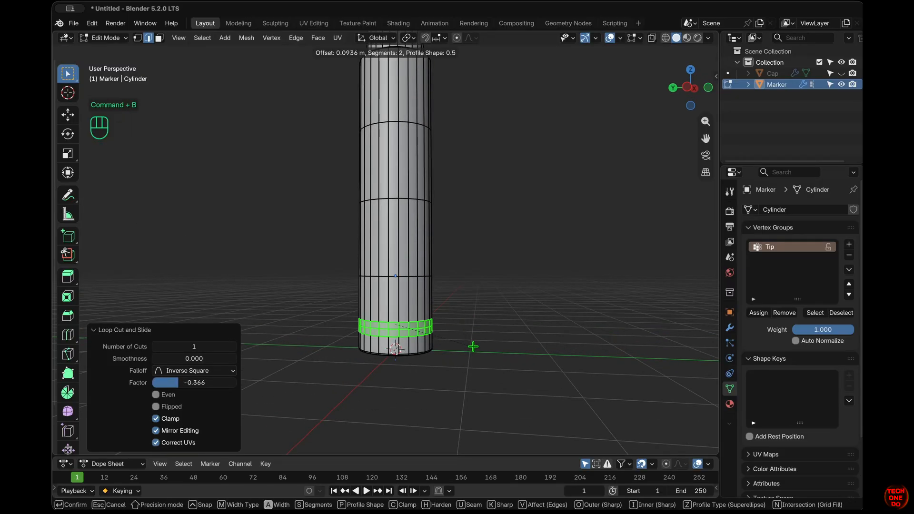
scroll(472, 345, "up", 1)
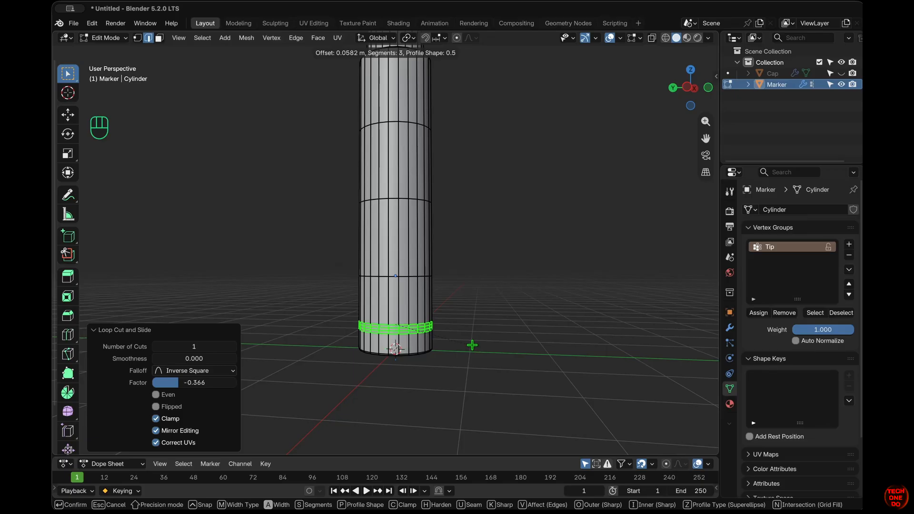
left_click(472, 345)
Select the Marker's bottom faces and grow the selection up to the bevelled loops above the base
scroll(428, 357, "down", 5)
key("3")
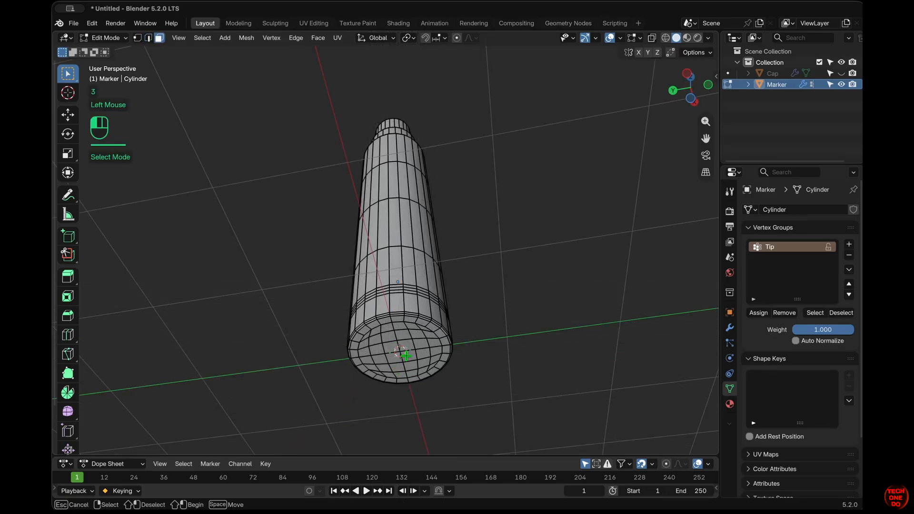
left_click(406, 356)
key("ctrl+KP_Add")
key("ctrl+KP_Add")
key("ctrl+KP_Add")
key("ctrl+KP_Add")
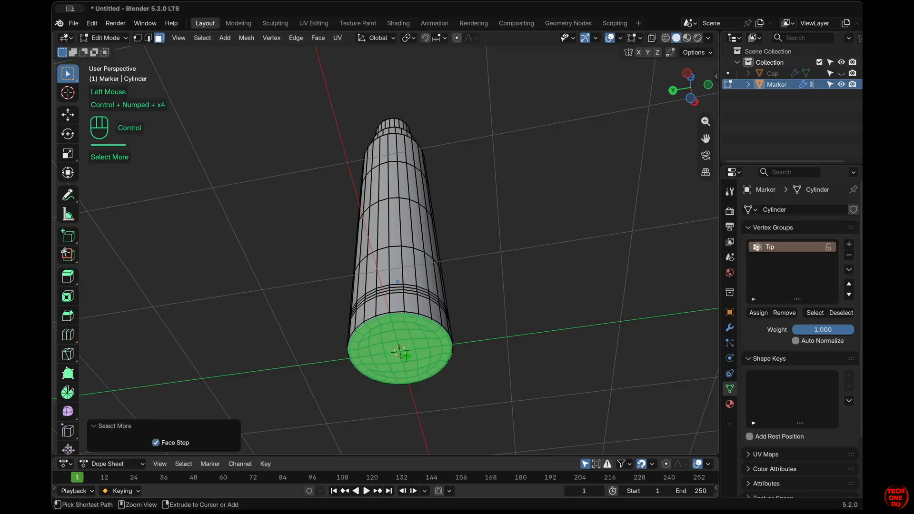
key("ctrl+KP_Add")
scroll(405, 355, "up", 3)
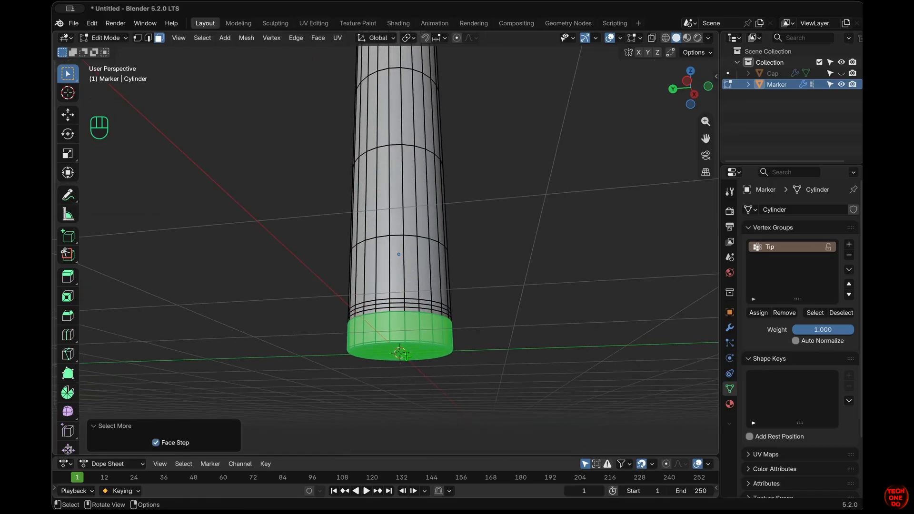
Create a new material on the Marker and name it White
left_click(730, 404)
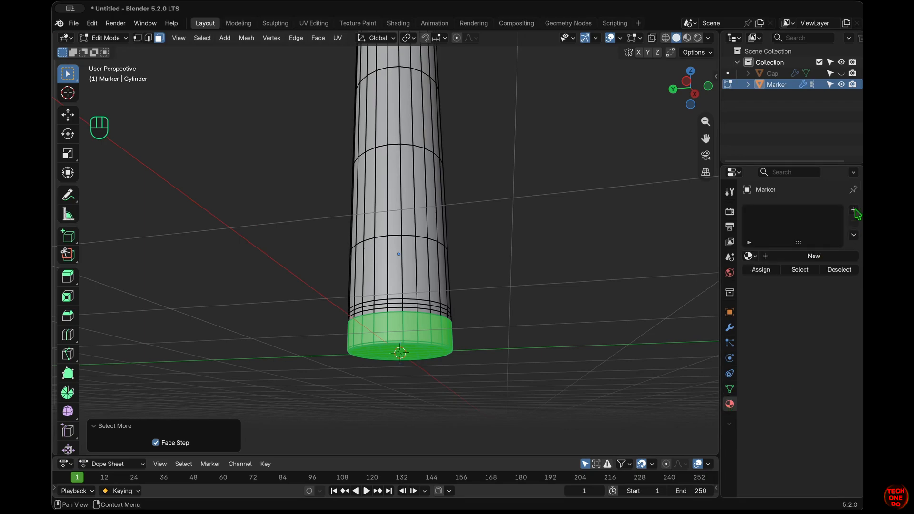
left_click(814, 256)
left_click(788, 256)
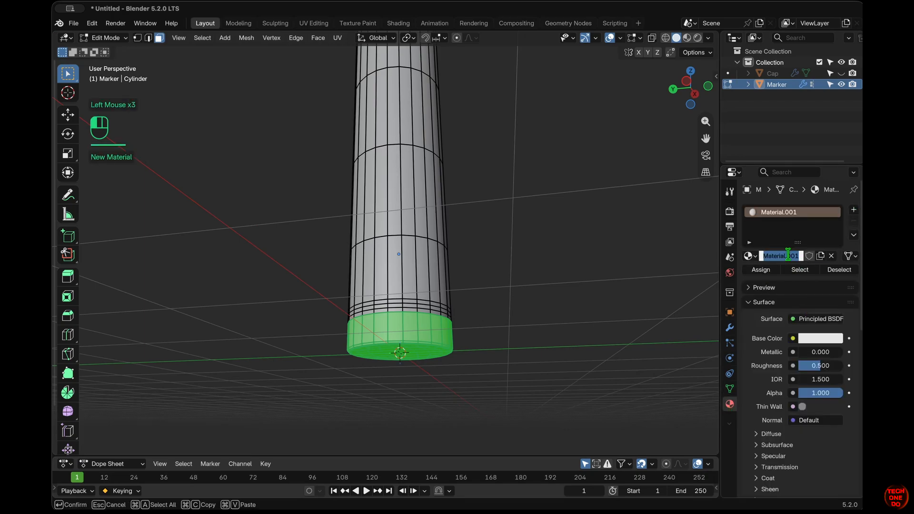
key("Return")
Add a second material slot with a new material named Red and give it a red base color
left_click(853, 209)
left_click(800, 278)
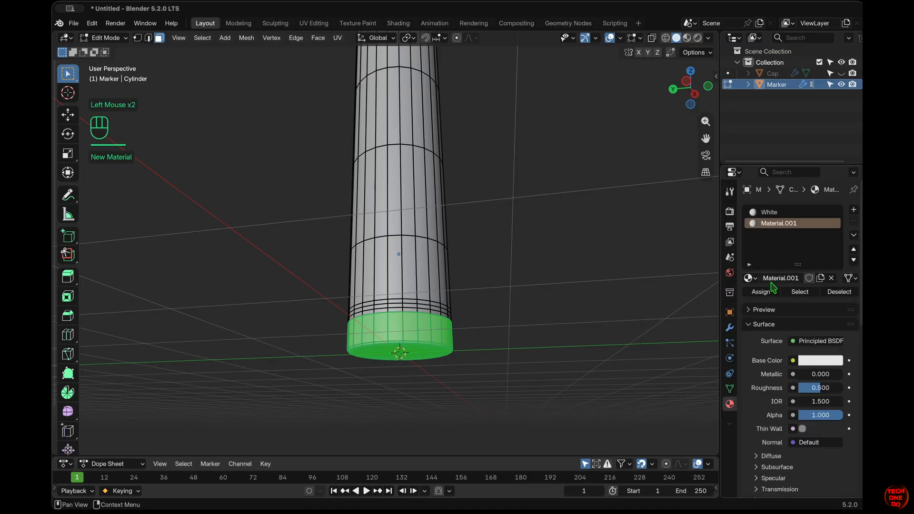
triple_click(772, 278)
type("Red")
key("Return")
left_click(828, 362)
left_click_drag(781, 213, 782, 257)
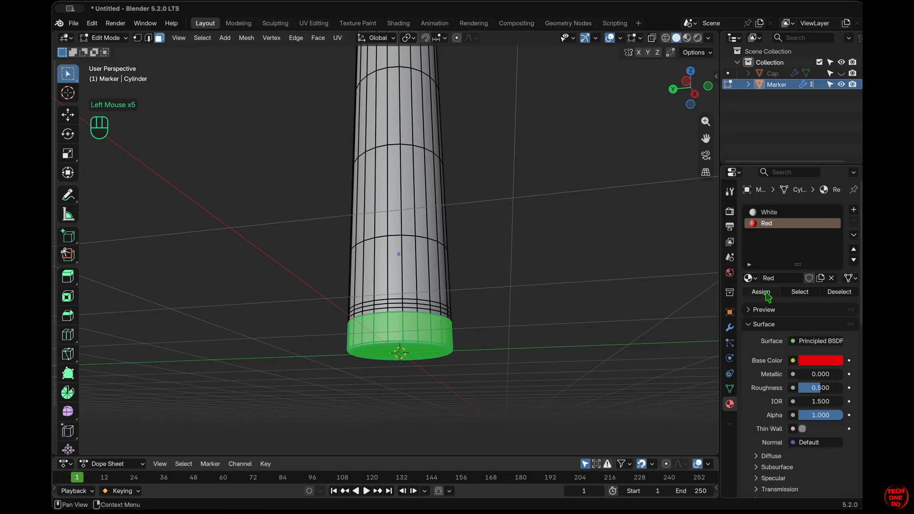
Assign the Red material to the selected base faces, view the model in Material Preview and clear the selection
left_click(687, 38)
scroll(529, 270, "up", 5)
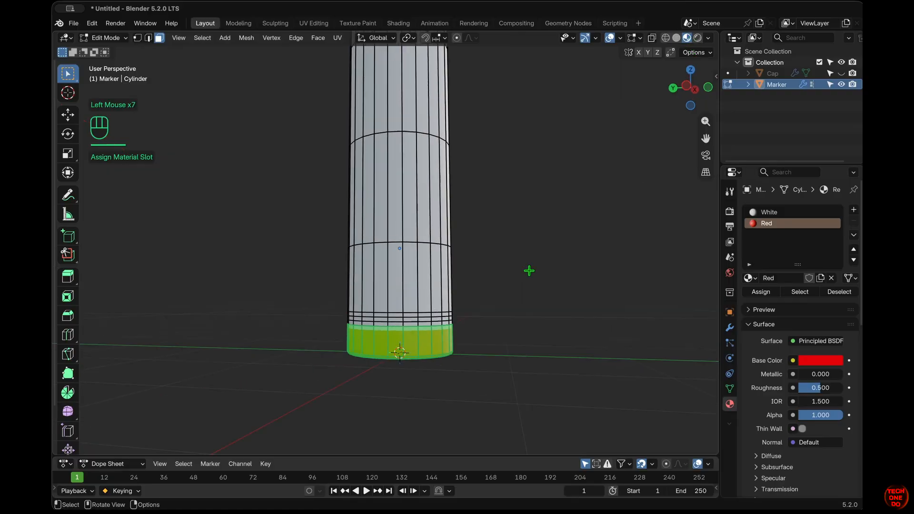
left_click(529, 271)
middle_click_drag(529, 270, 529, 270)
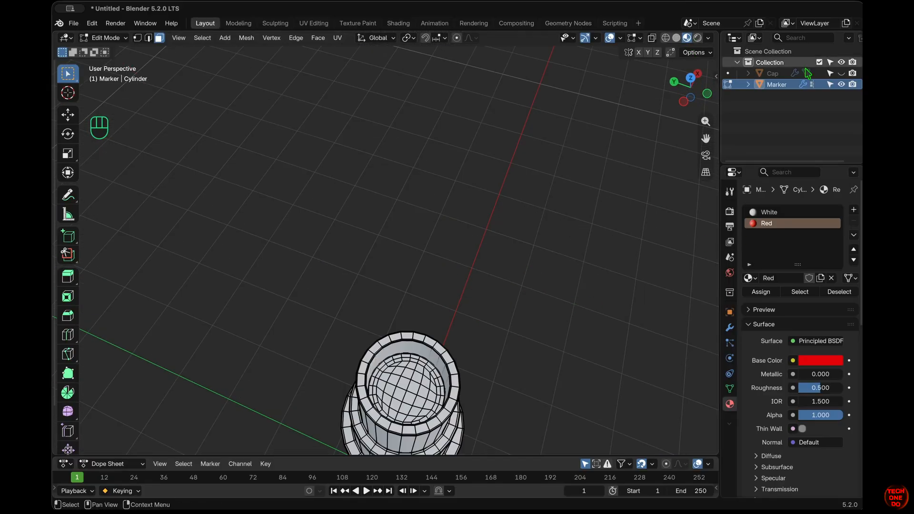
Show the Cap, return to Object Mode and apply the existing Red material to the Cap
left_click(842, 73)
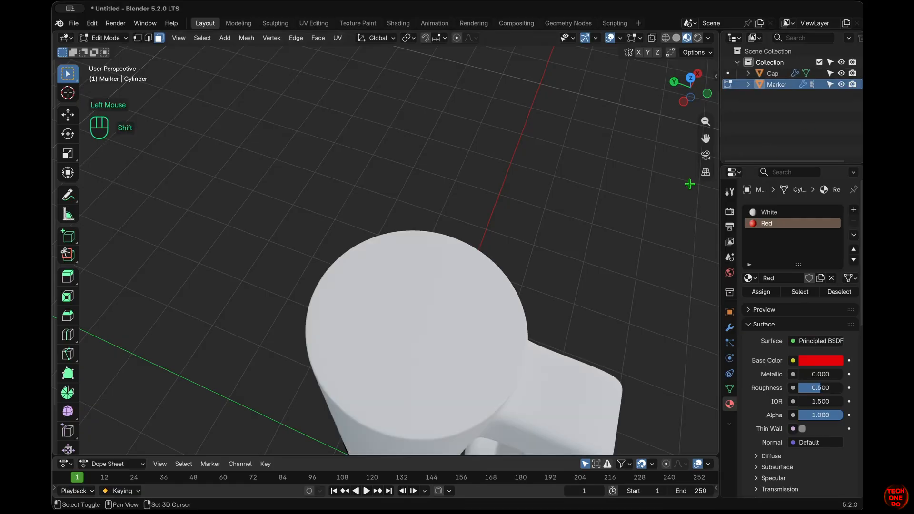
middle_click_drag(690, 182, 636, 210, "shift")
key("Tab")
left_click(425, 145)
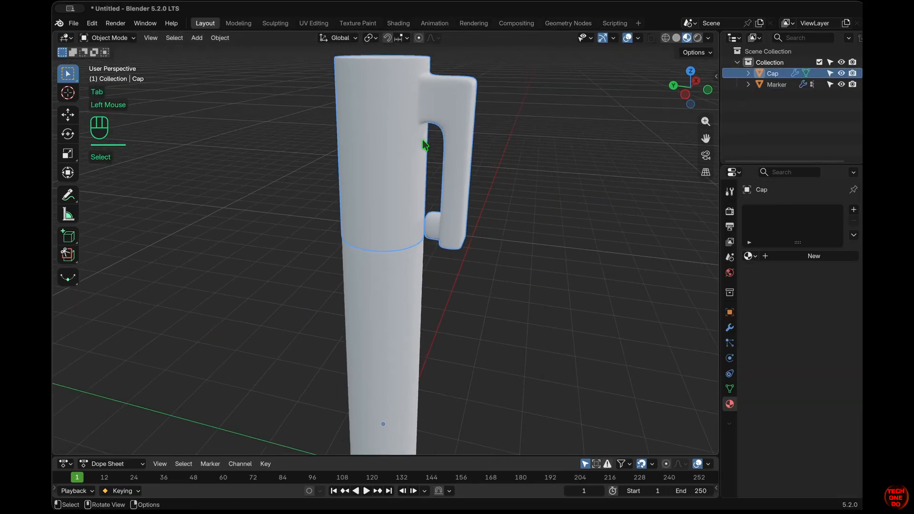
scroll(424, 145, "down", 5, "shift")
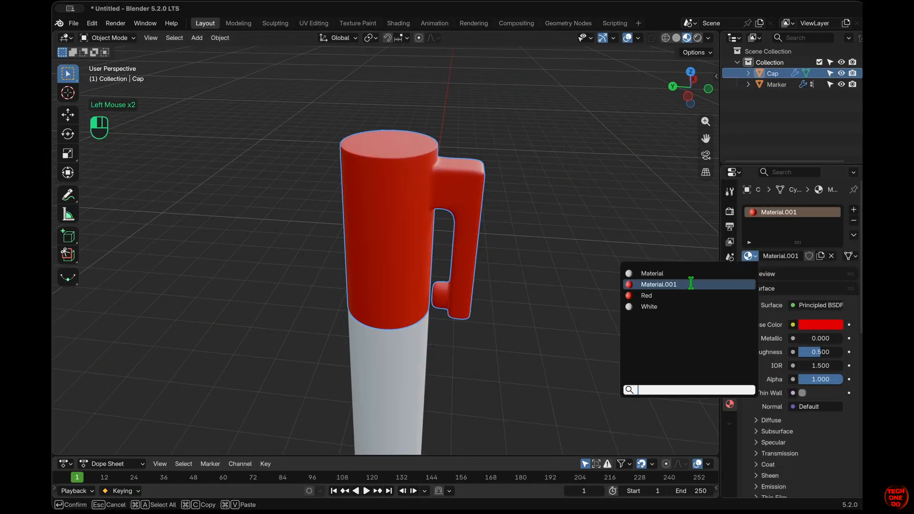
left_click(649, 296)
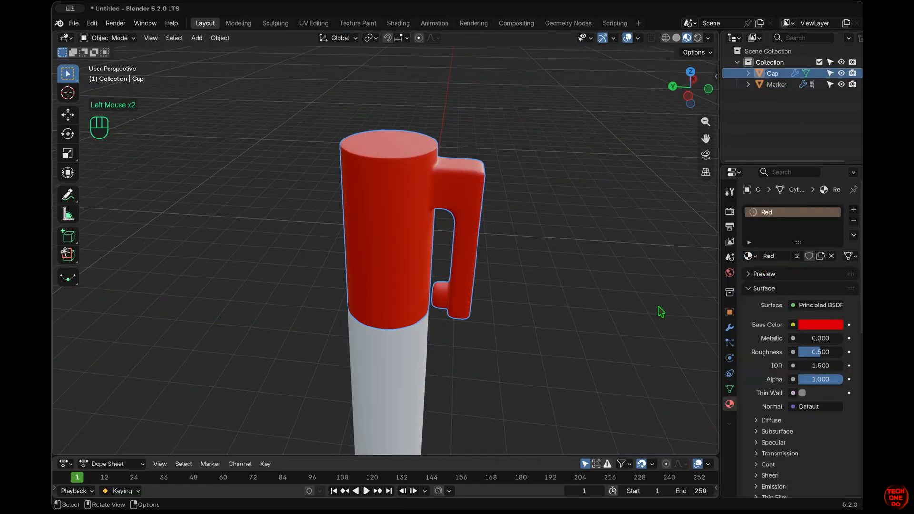
left_click(659, 310)
Examine the colored marker and its cap from several angles
scroll(658, 310, "up", 5)
scroll(659, 310, "down", 5, "super")
scroll(658, 310, "down", 10)
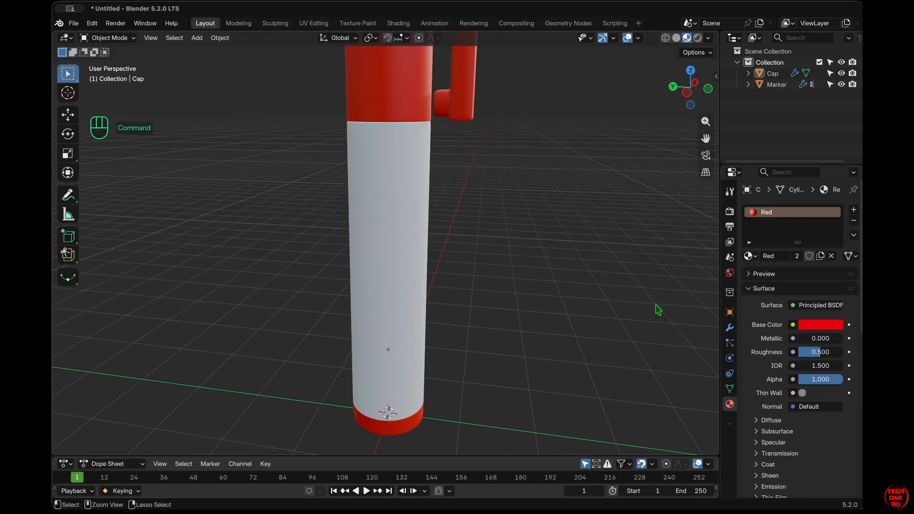
scroll(658, 310, "up", 8)
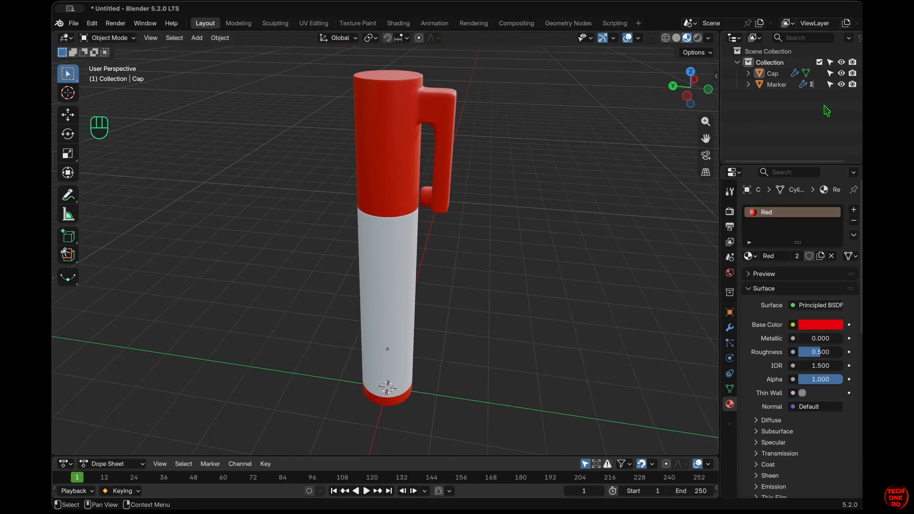
scroll(527, 240, "down", 8)
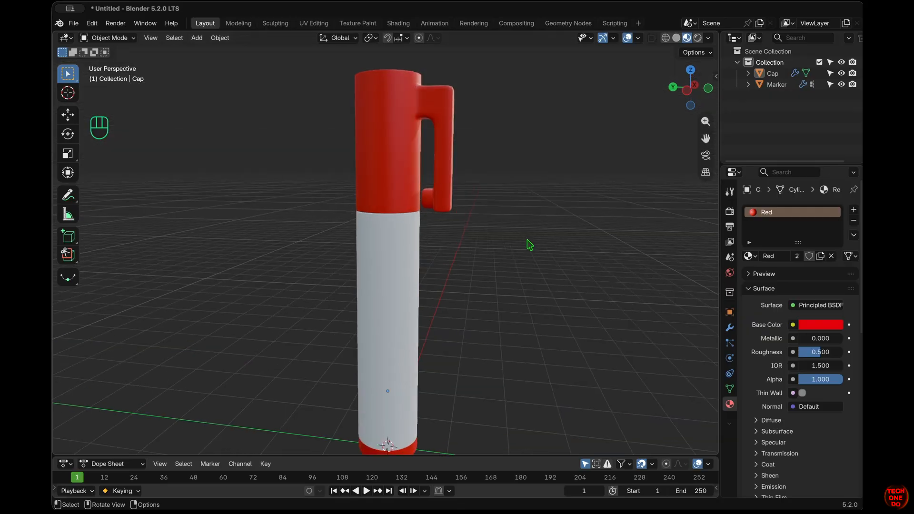
scroll(527, 240, "down", 5, "shift")
scroll(527, 240, "down", 5, "super")
scroll(529, 244, "down", 5)
scroll(843, 75, "right", 2)
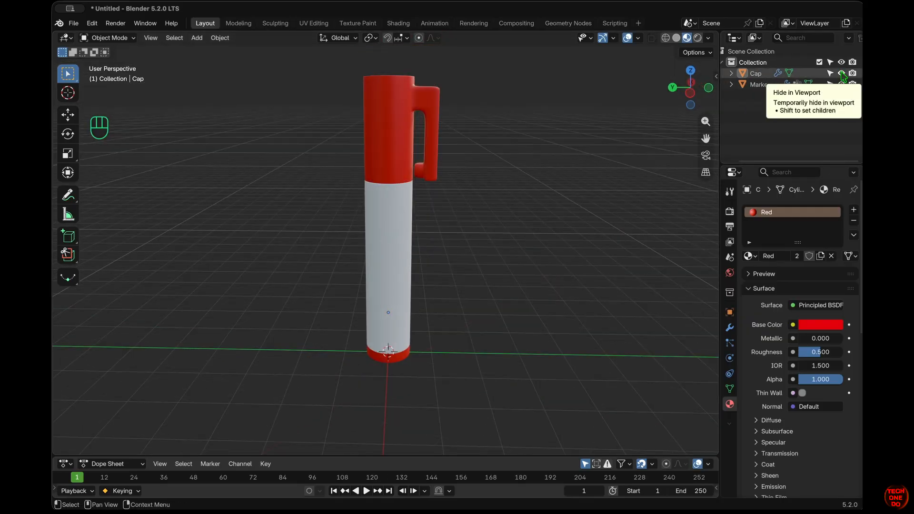
Hide the Cap and open the Marker's mesh for editing at the neck's opening
left_click(842, 75)
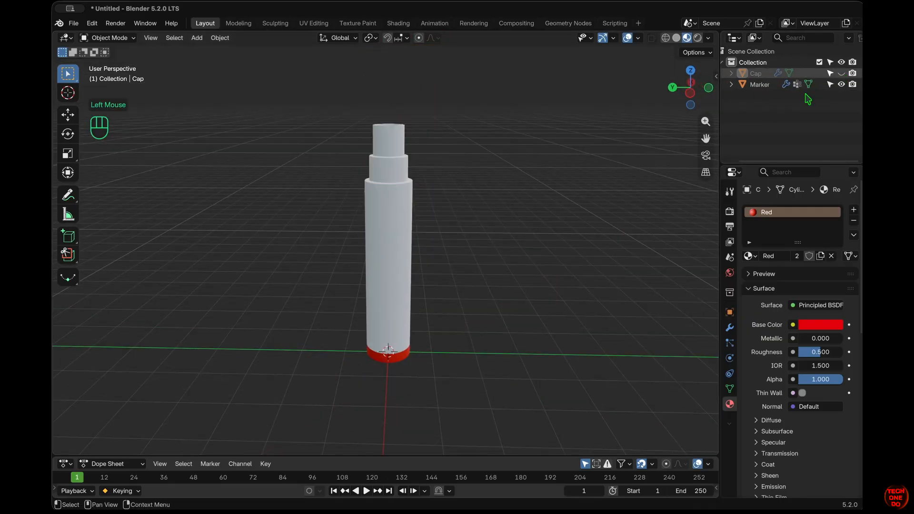
scroll(521, 180, "up", 5)
scroll(521, 179, "up", 5, "super")
scroll(522, 180, "down", 4, "super")
scroll(521, 180, "up", 3)
left_click(417, 274)
key("Tab")
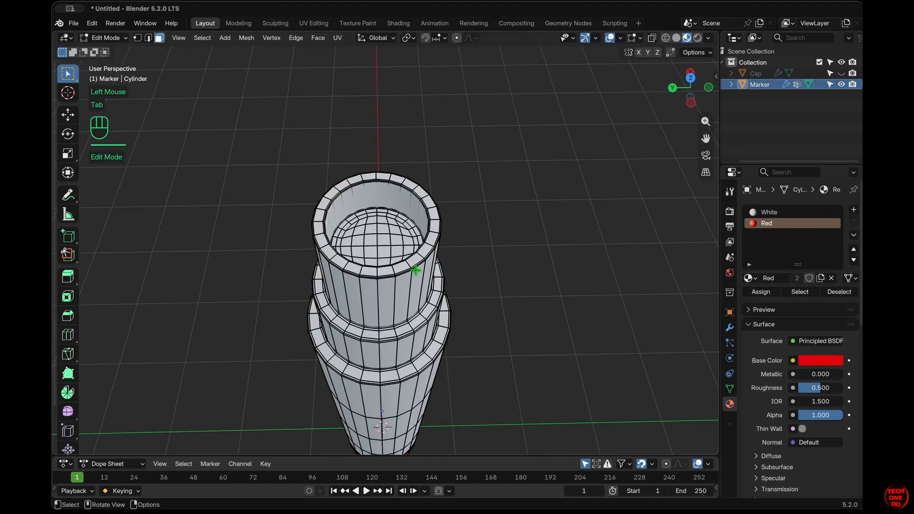
Select the Tip vertex group's faces inside the neck's opening and remove them from the group
left_click(729, 388)
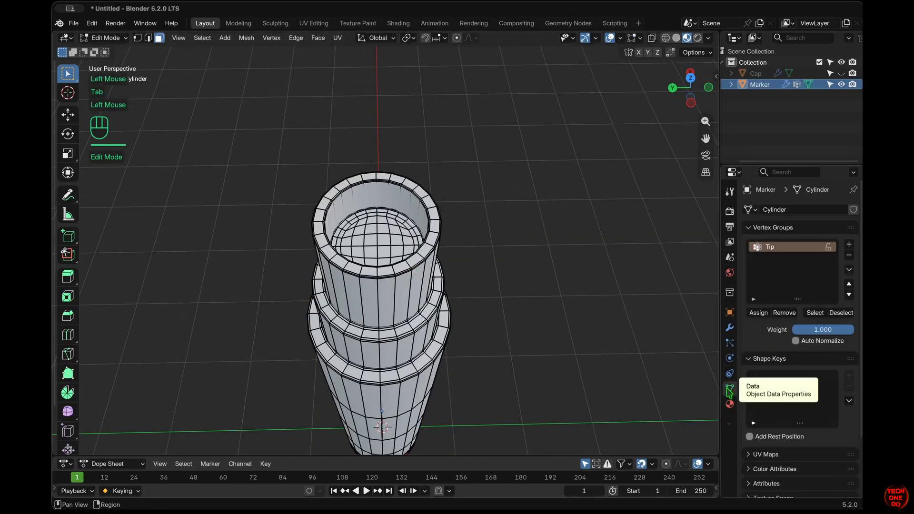
left_click(815, 314)
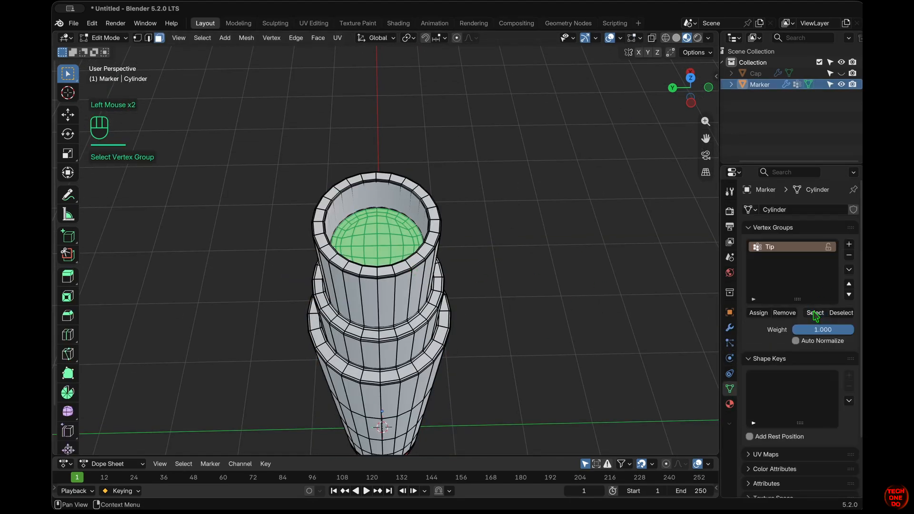
scroll(617, 277, "up", 5)
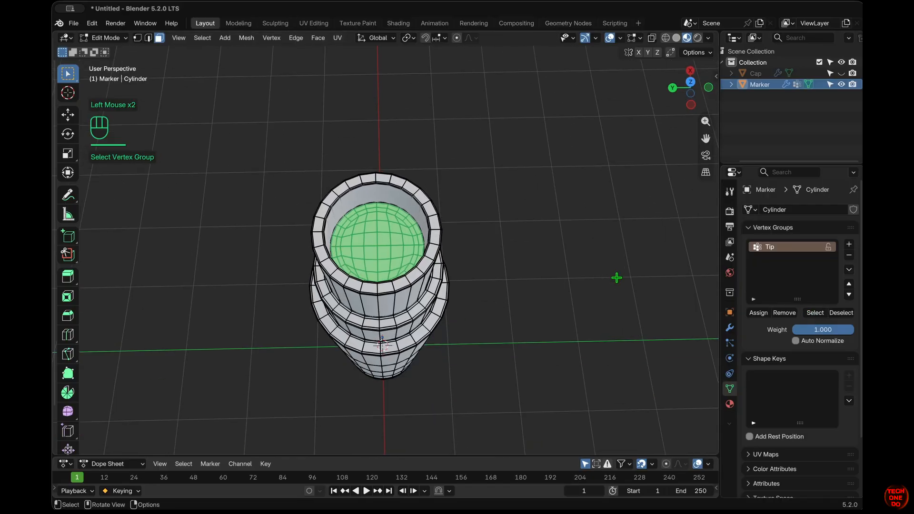
left_click(841, 314)
left_click(815, 314)
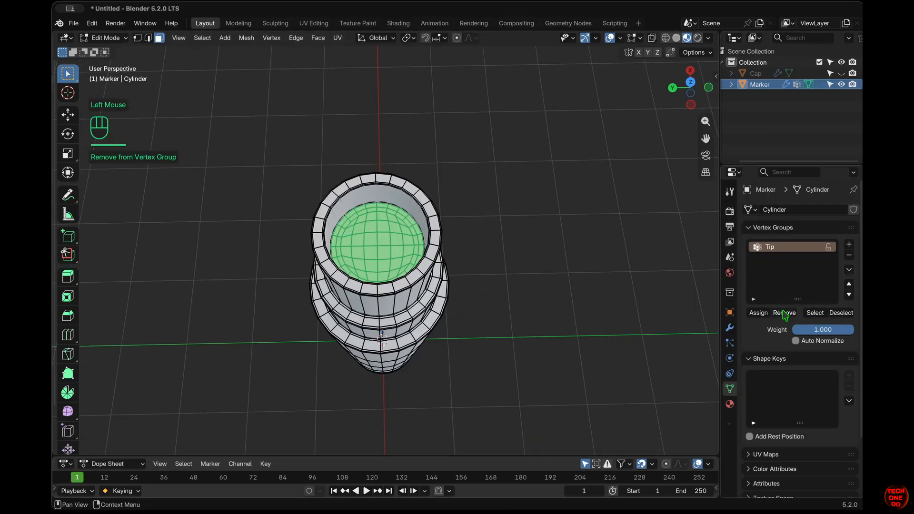
Shrink the face selection inside the neck's opening by one ring, assign it to the Tip vertex group and check the group by reselecting it
key("ctrl+KP_Subtract")
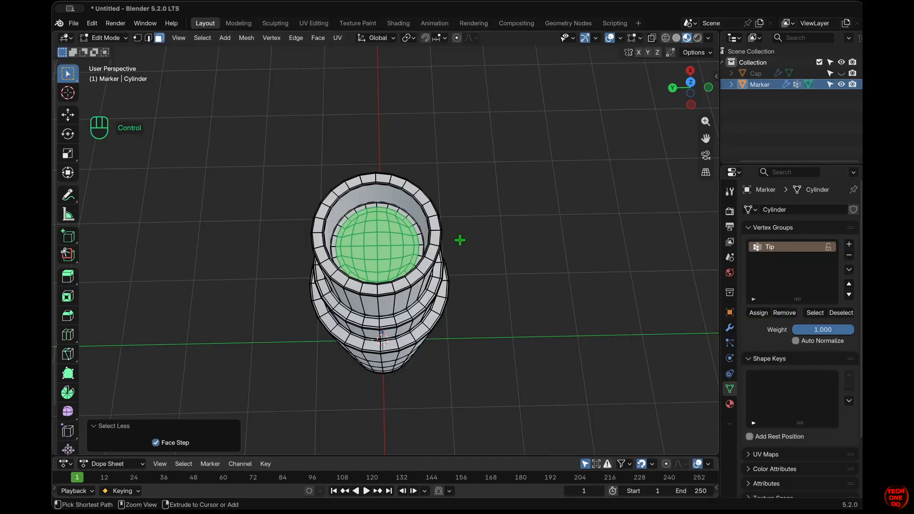
key("ctrl+KP_Subtract")
key("ctrl+KP_Add")
middle_click_drag(460, 239, 727, 331)
left_click(757, 313)
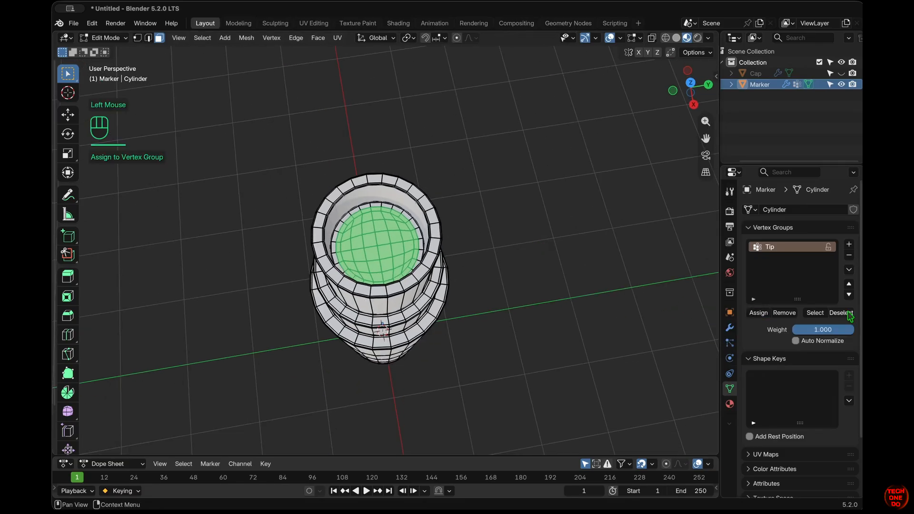
left_click(846, 314)
left_click(819, 314)
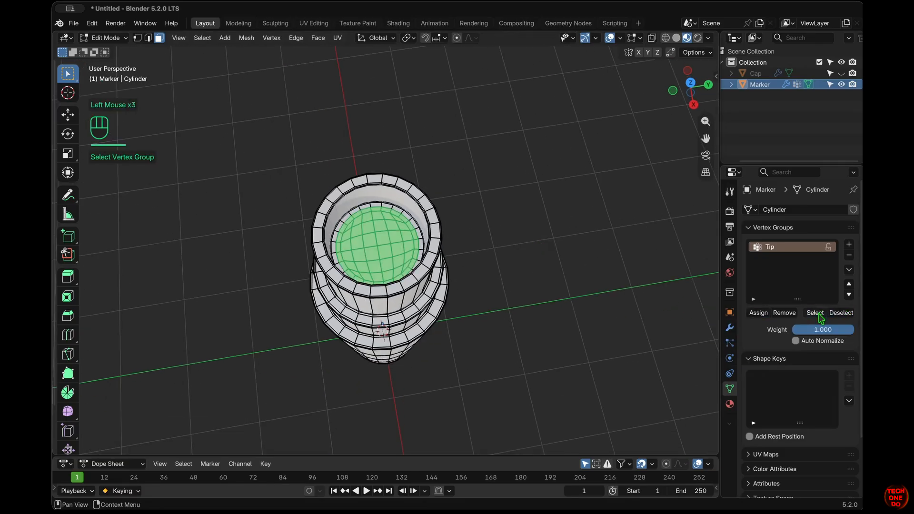
Return to Object Mode and add a Hair particle system to the Marker
key("Tab")
middle_click_drag(647, 218, 649, 226)
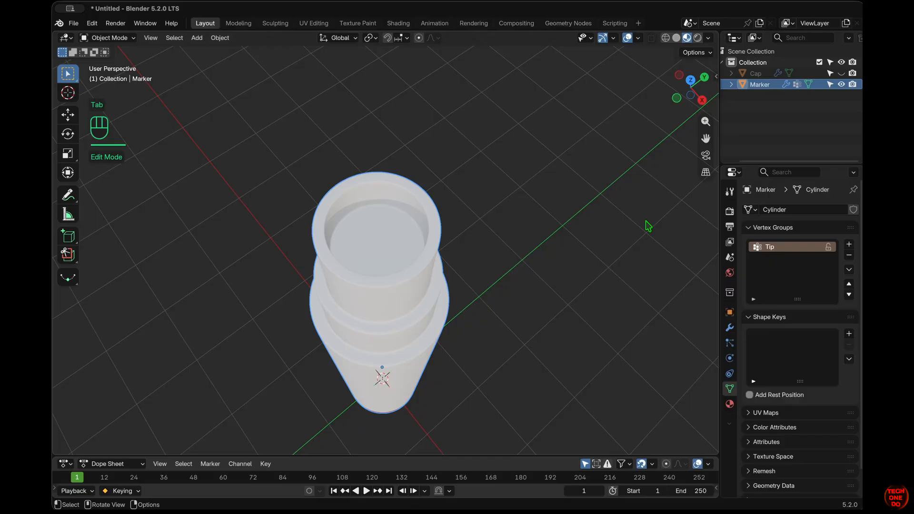
left_click(729, 343)
left_click(854, 210)
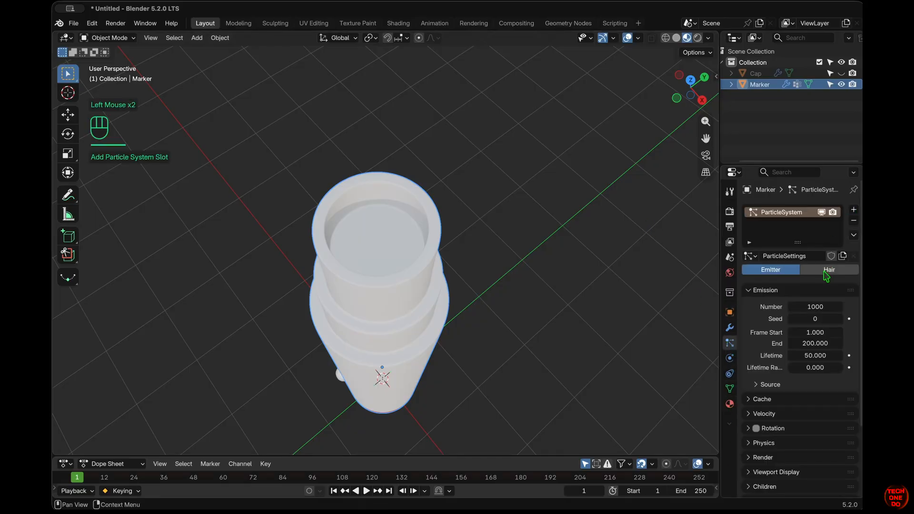
left_click(829, 270)
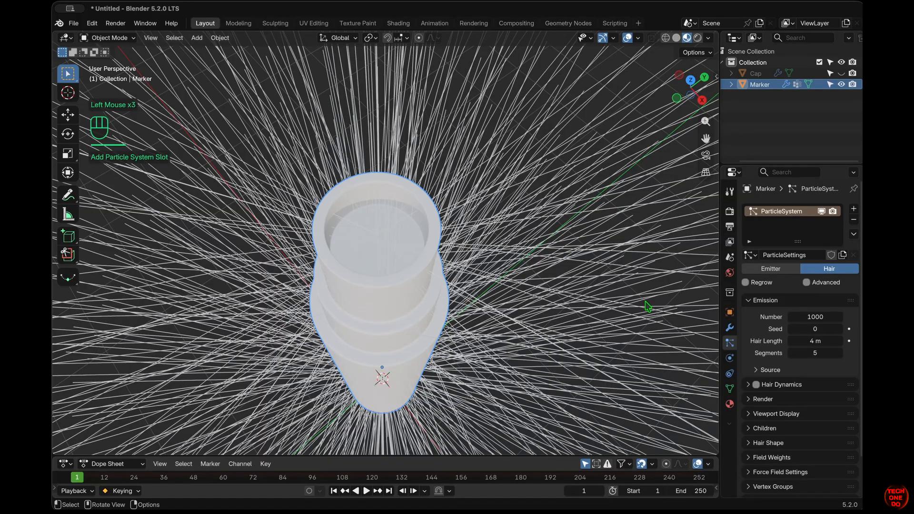
Set the Marker's hair length to 1 m
scroll(646, 303, "down", 3, "shift")
scroll(646, 303, "down", 5, "ctrl")
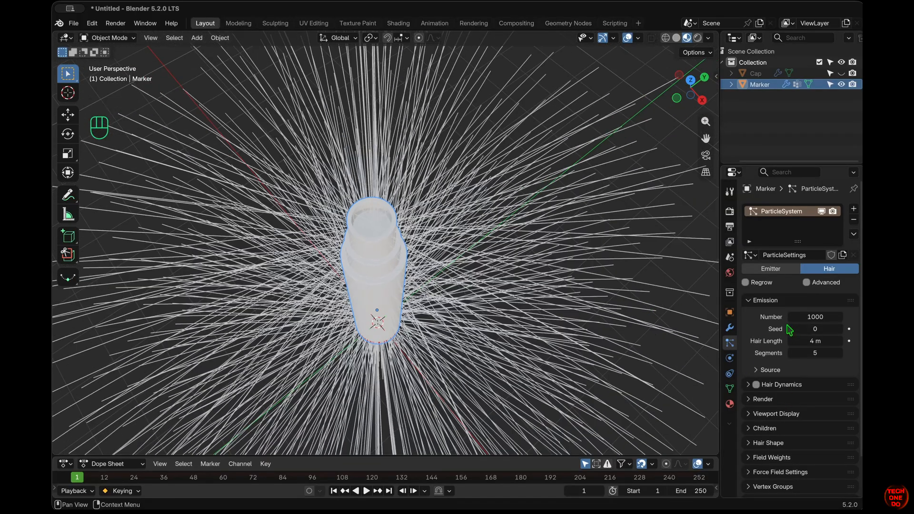
scroll(787, 326, "down", 2)
scroll(788, 326, "up", 2)
scroll(798, 367, "down", 2)
double_click(818, 314)
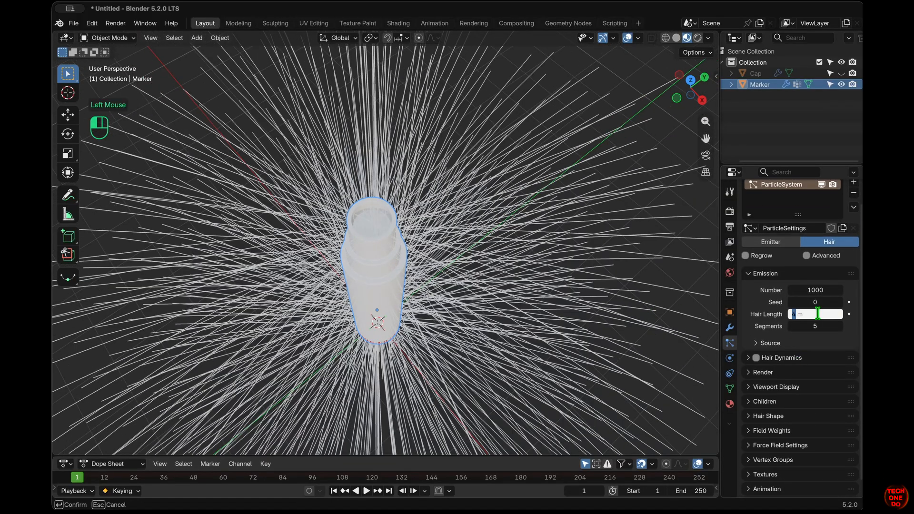
key("Return")
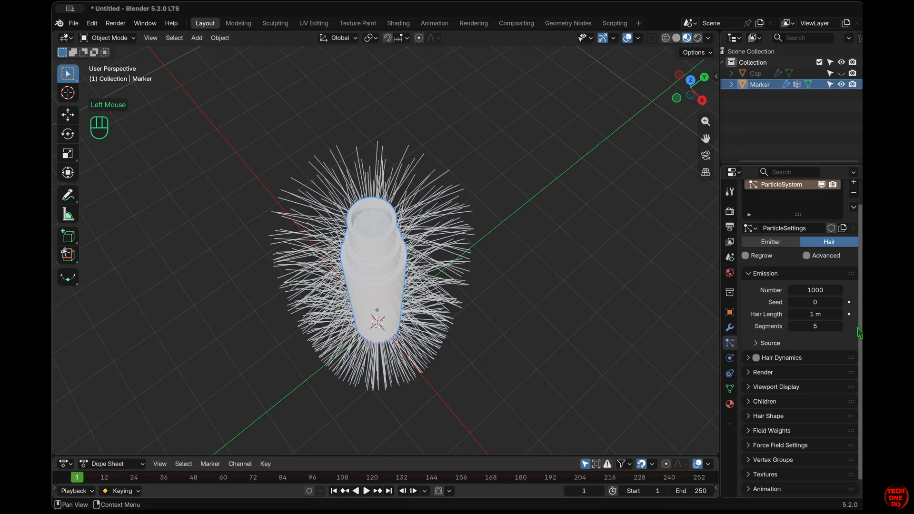
Set the hair's render material to Red
scroll(648, 349, "down", 5)
scroll(753, 368, "down", 1)
left_click(752, 367)
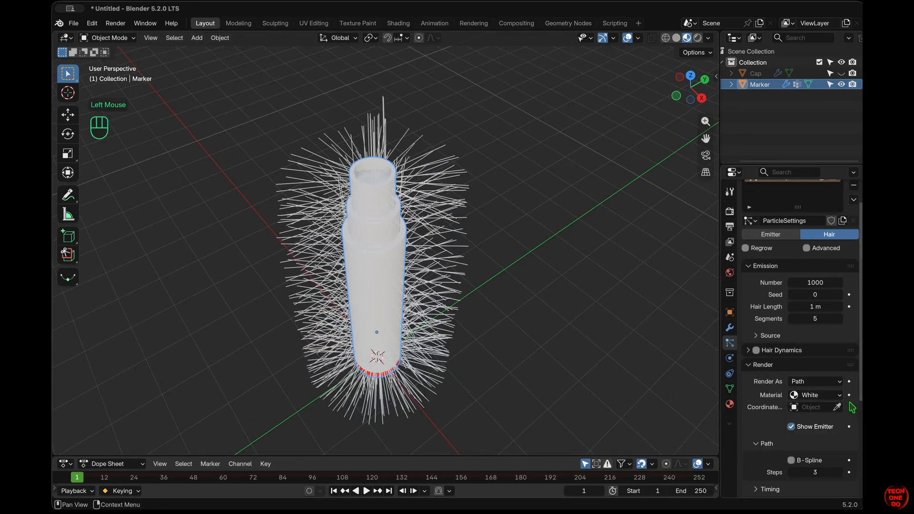
left_click(827, 395)
left_click(815, 419)
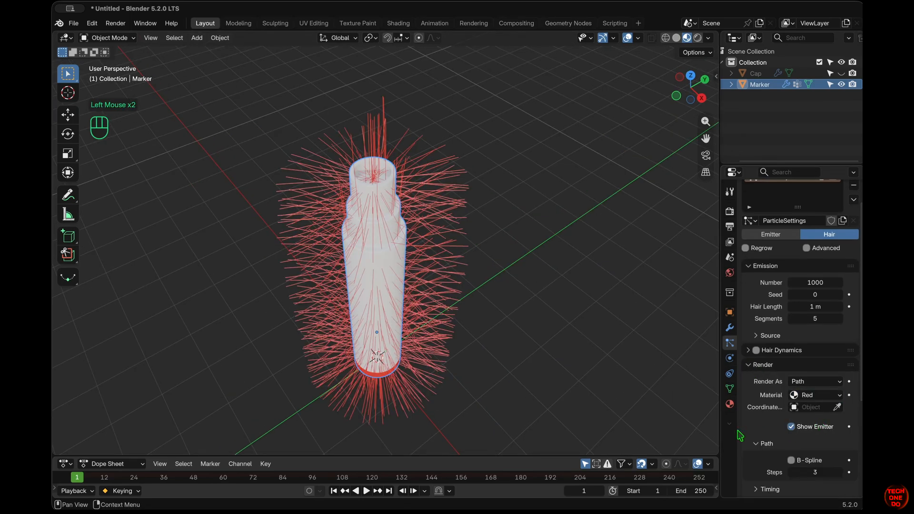
Give the hair particle system Interpolated children
scroll(759, 408, "down", 4)
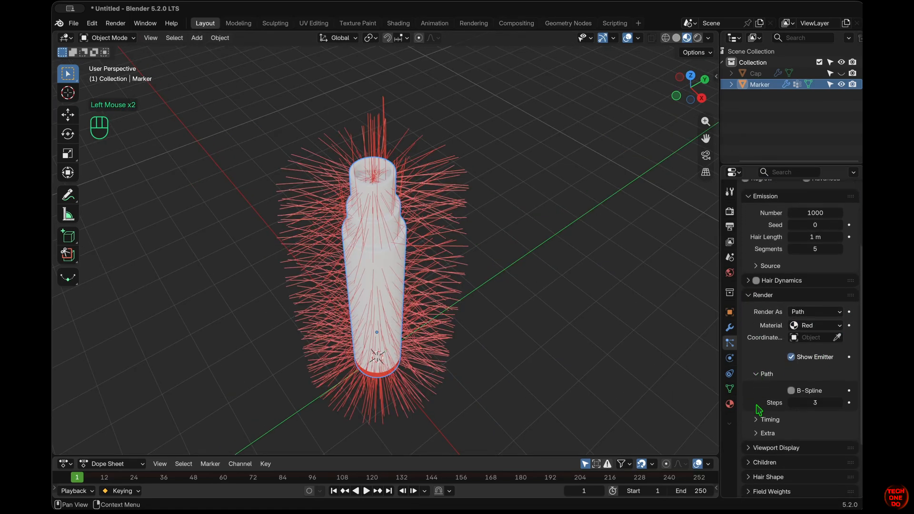
left_click(764, 463)
scroll(790, 453, "down", 2)
left_click(834, 437)
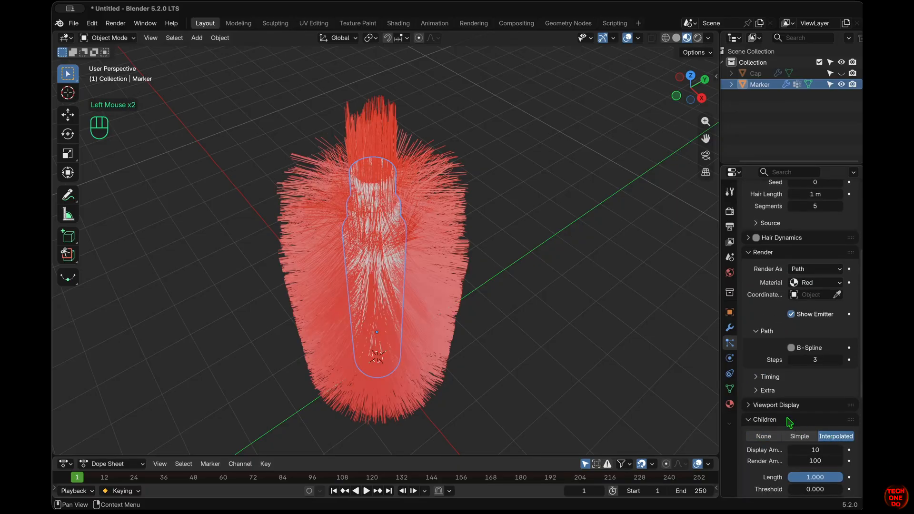
Restrict the hair to the neck's opening by assigning the Tip vertex group to its density
scroll(773, 401, "down", 6)
scroll(771, 400, "down", 2)
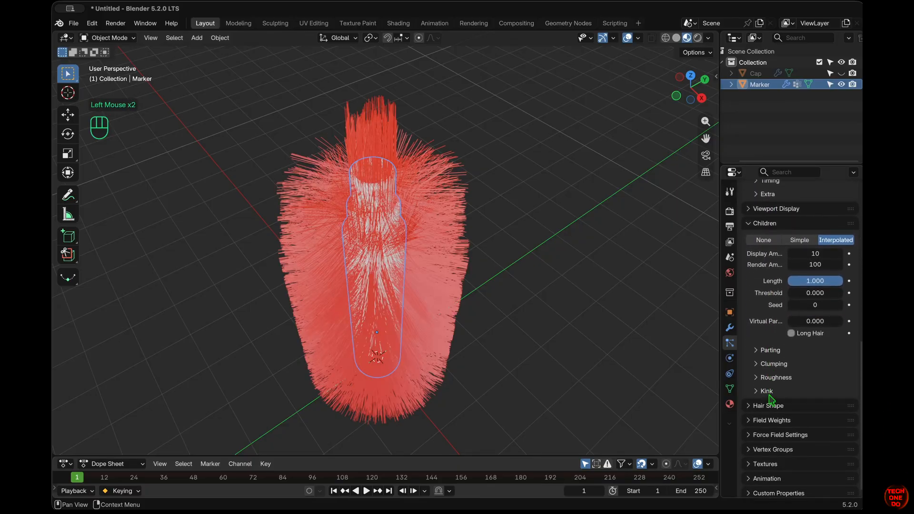
left_click(761, 448)
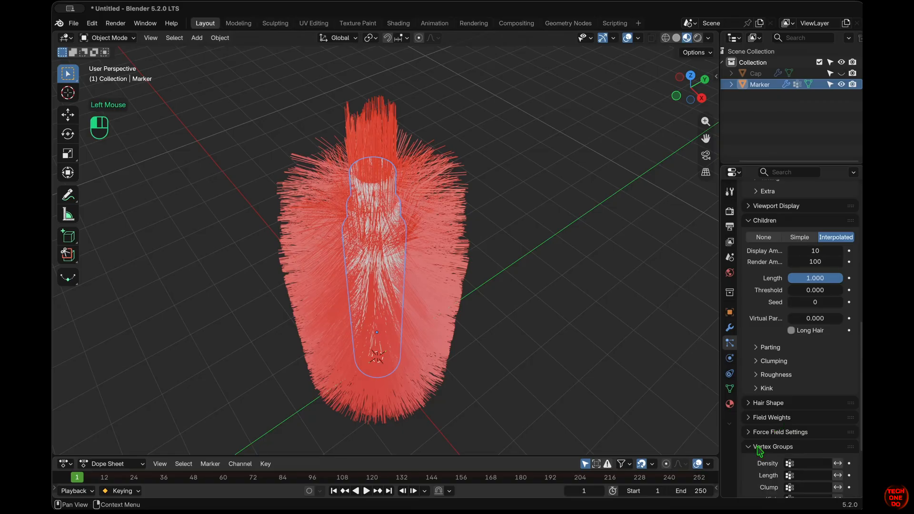
double_click(812, 465)
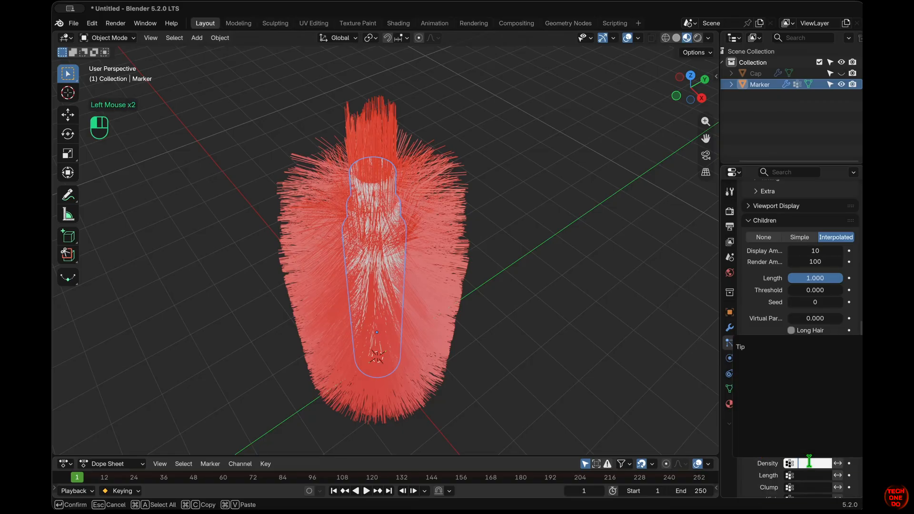
left_click(757, 349)
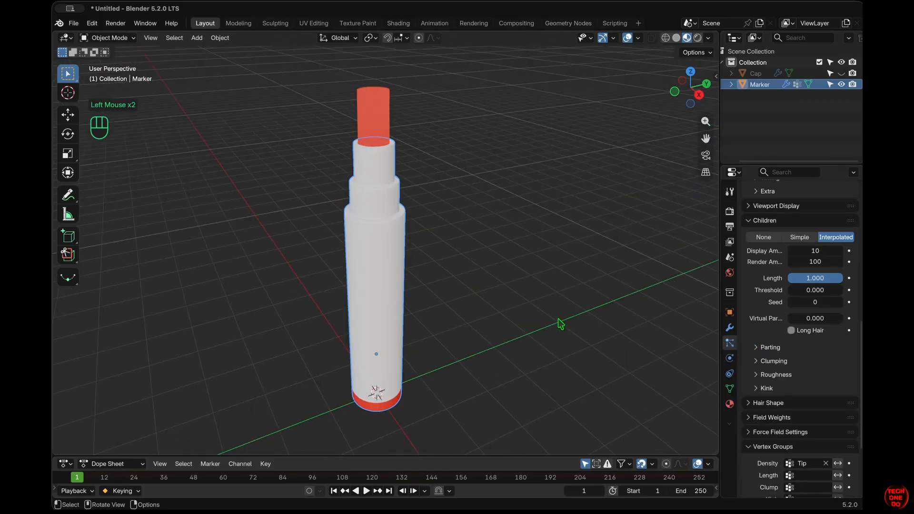
Try a hair length of 0.5 m on the Marker's tip
scroll(561, 324, "up", 5, "shift")
scroll(560, 324, "up", 8, "super")
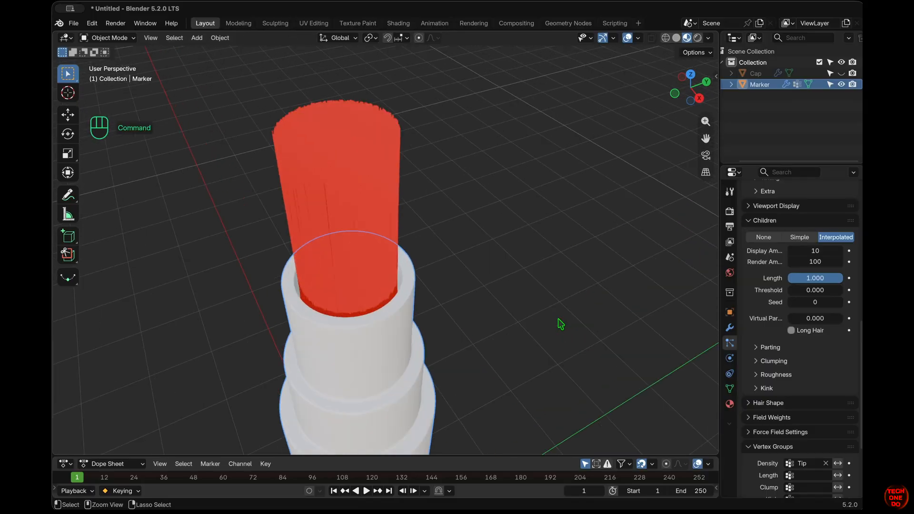
scroll(560, 324, "left", 2)
scroll(561, 325, "left", 5)
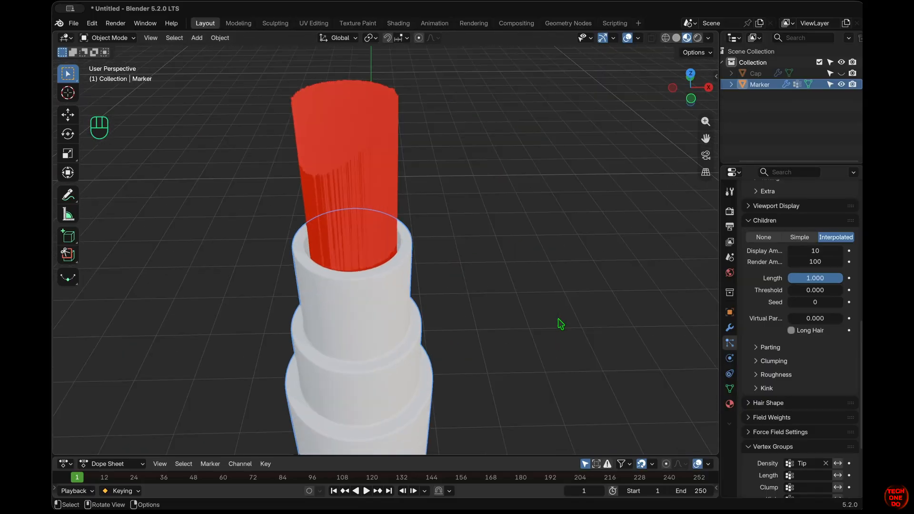
scroll(817, 342, "up", 15)
left_click(816, 341)
type(".5")
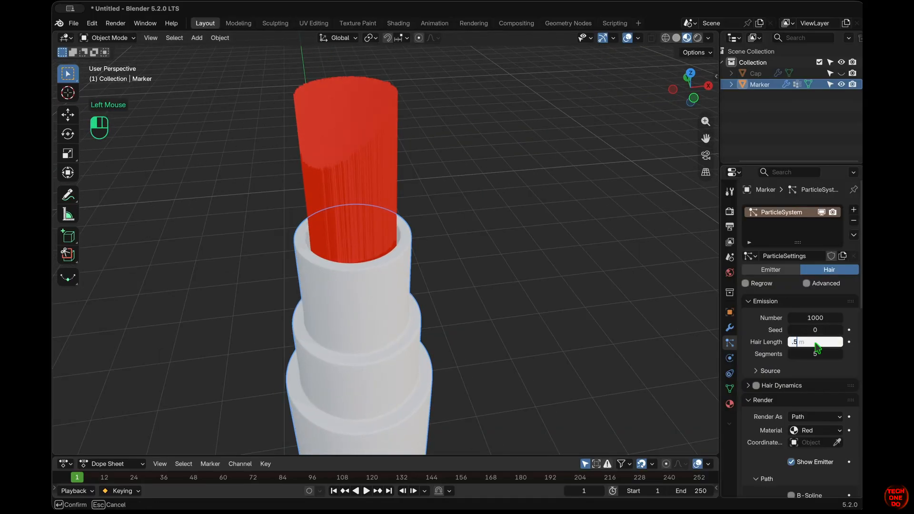
key("Return")
Set the hair length of the Marker's tip to 0.7 m
left_click(817, 342)
type(".7")
key("Return")
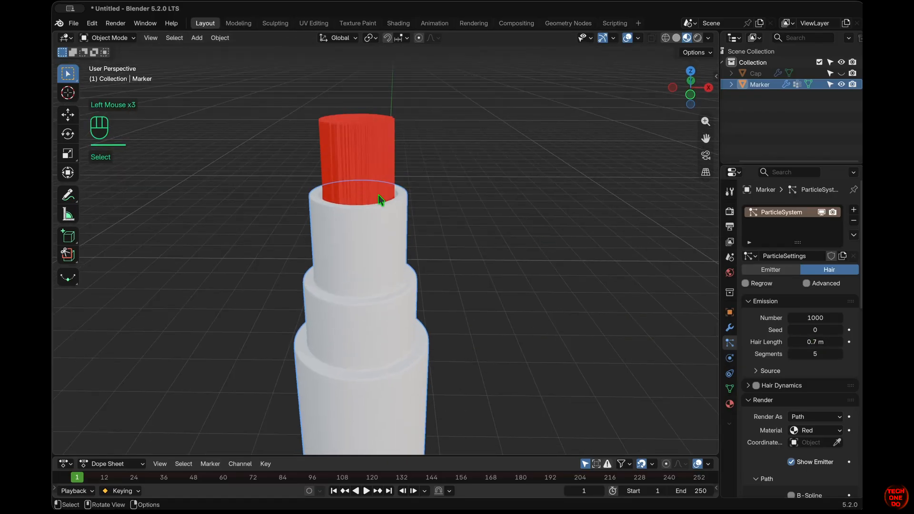
scroll(381, 200, "up", 10)
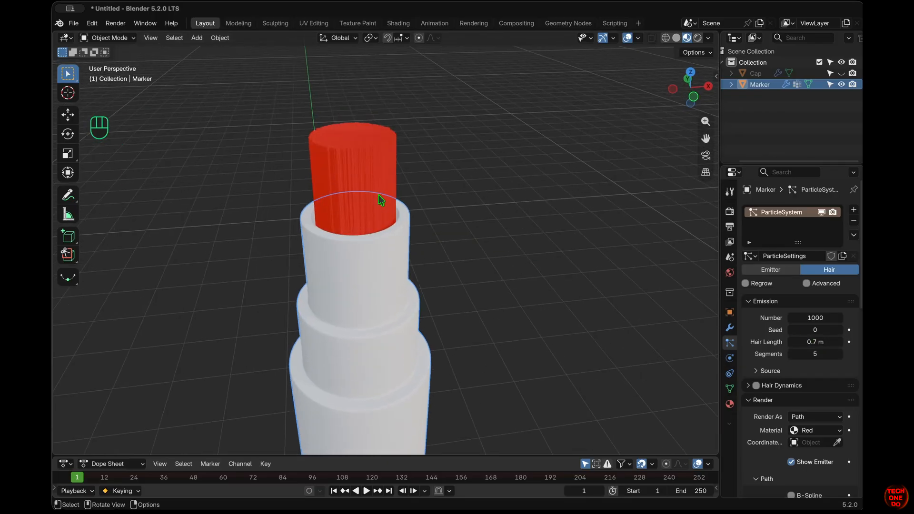
scroll(381, 201, "up", 6)
Check in X-ray how the hair tip fits inside the Cap, restore Material Preview shading and hide the Cap
scroll(381, 200, "down", 5)
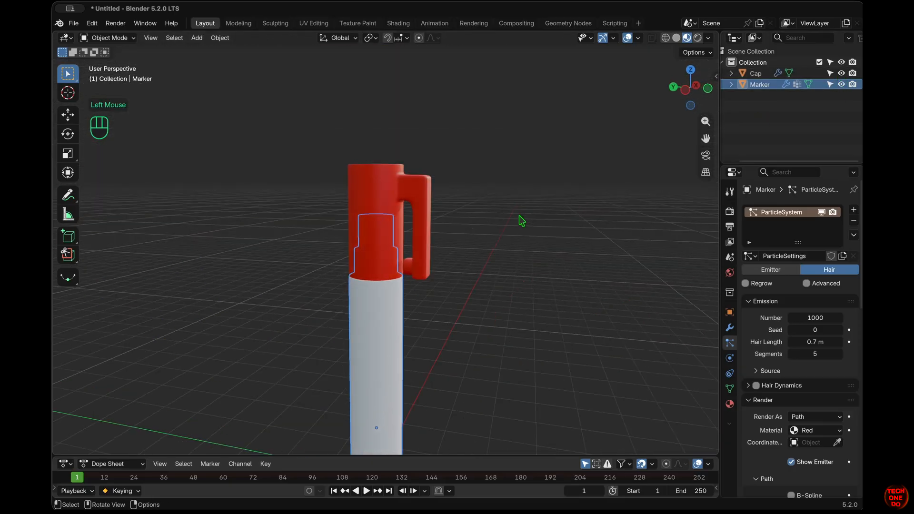
key("alt+z")
key("alt+z")
scroll(498, 210, "up", 5, "super")
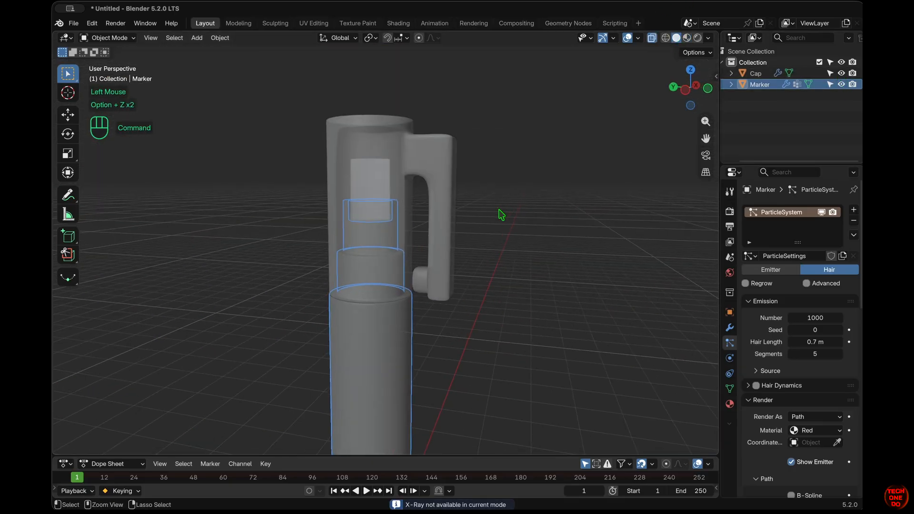
scroll(499, 210, "left", 3, "shift")
left_click(677, 39)
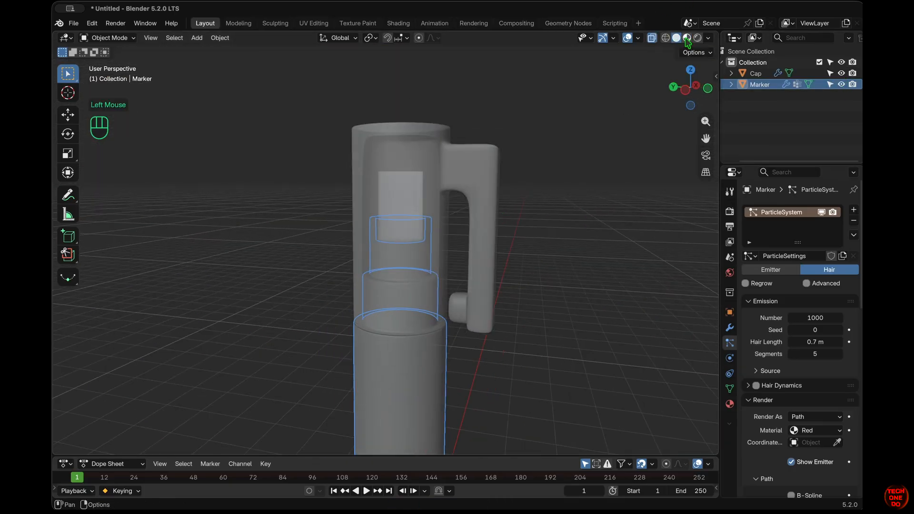
left_click(687, 38)
left_click(841, 74)
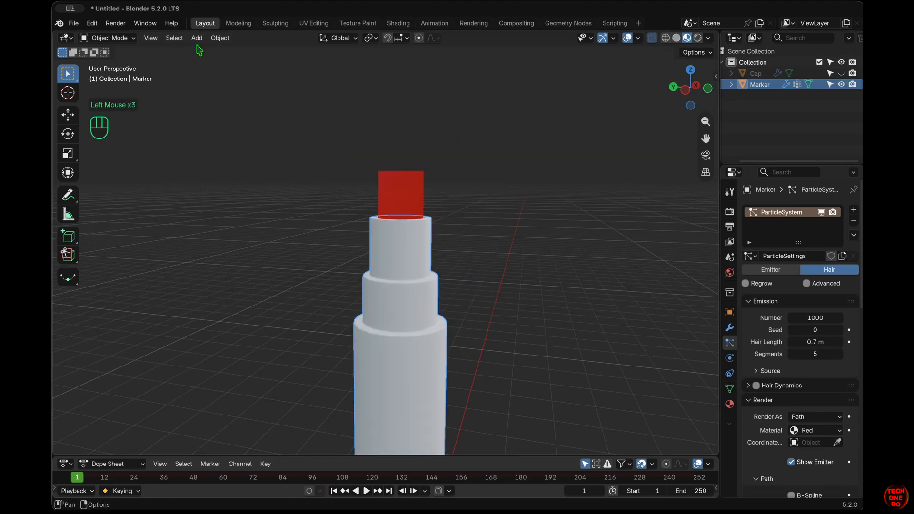
Enter Particle Edit mode for the Marker and comb the hair tip inward from the front view
left_click(108, 38)
left_click(107, 120)
scroll(471, 216, "up", 3)
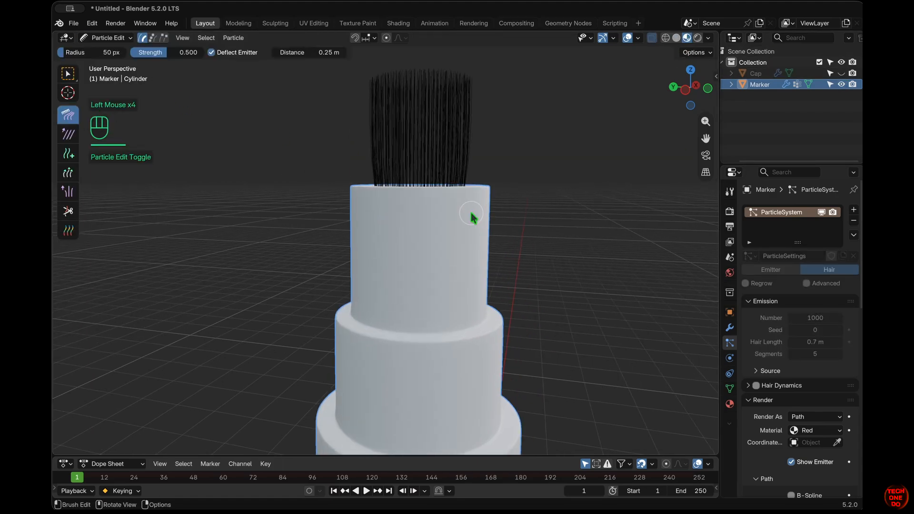
scroll(471, 216, "down", 3)
key("KP_1")
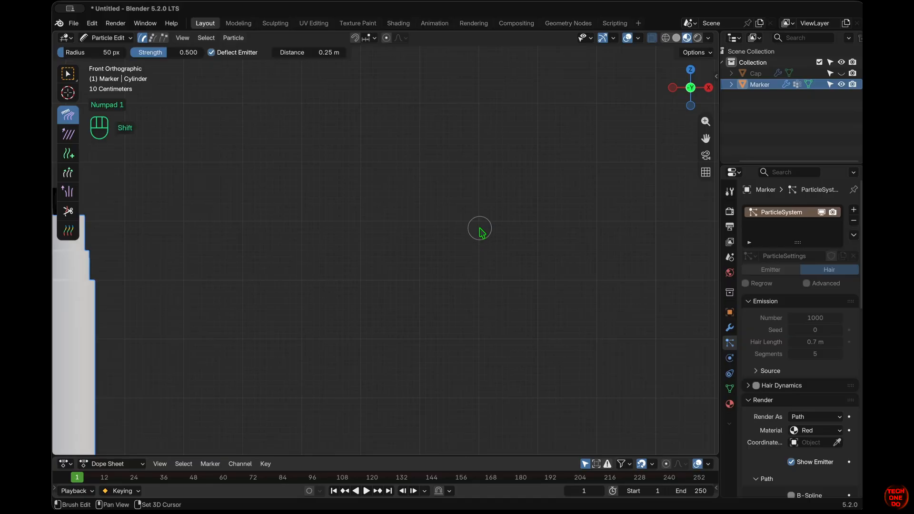
scroll(480, 231, "left", 10, "shift")
scroll(479, 231, "up", 3, "super")
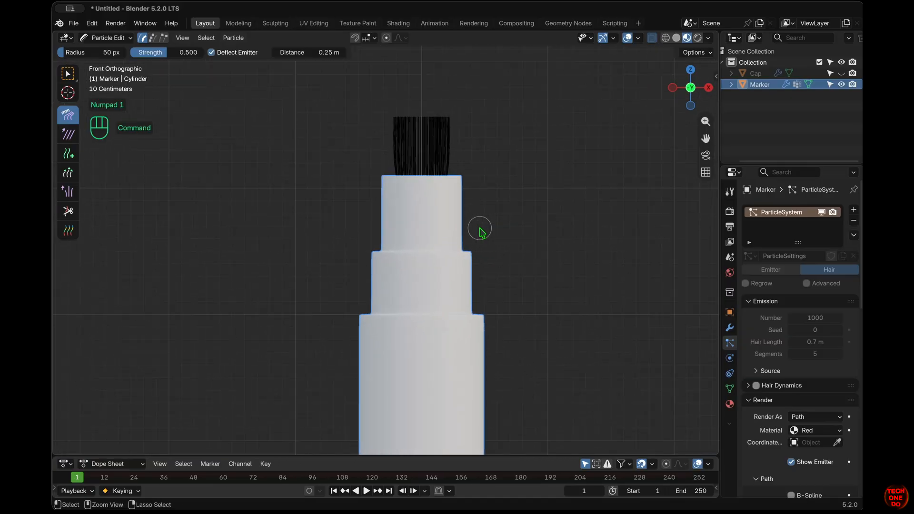
scroll(480, 231, "up", 5)
left_click_drag(440, 204, 408, 199)
Comb the upper hairs inward from the right and front views to taper the tip, and return to Object Mode
key("KP_3")
scroll(455, 221, "left", 5, "shift")
scroll(455, 222, "right", 1, "shift")
left_click_drag(353, 194, 373, 200)
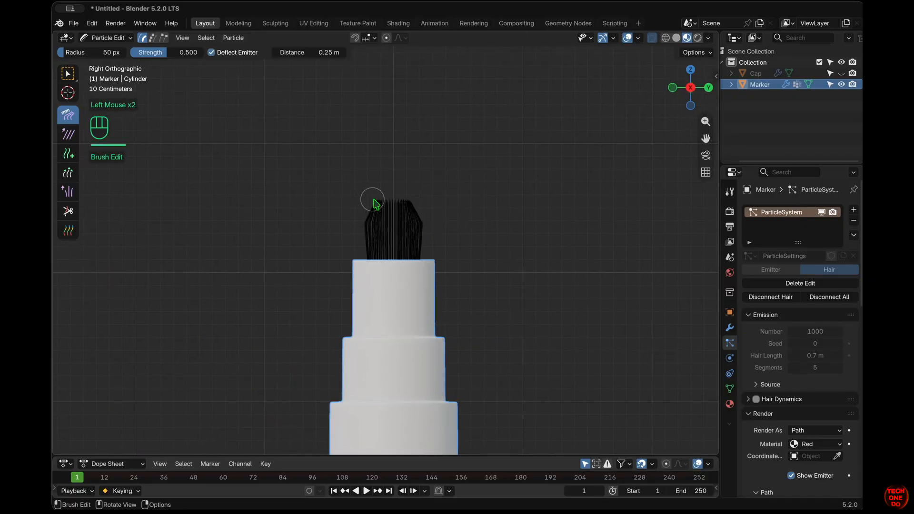
key("KP_1")
mouse_move(436, 198)
left_mouse_down()
mouse_move(391, 200)
mouse_move(404, 199)
left_mouse_up()
key("KP_3")
left_click(109, 38)
left_click(109, 50)
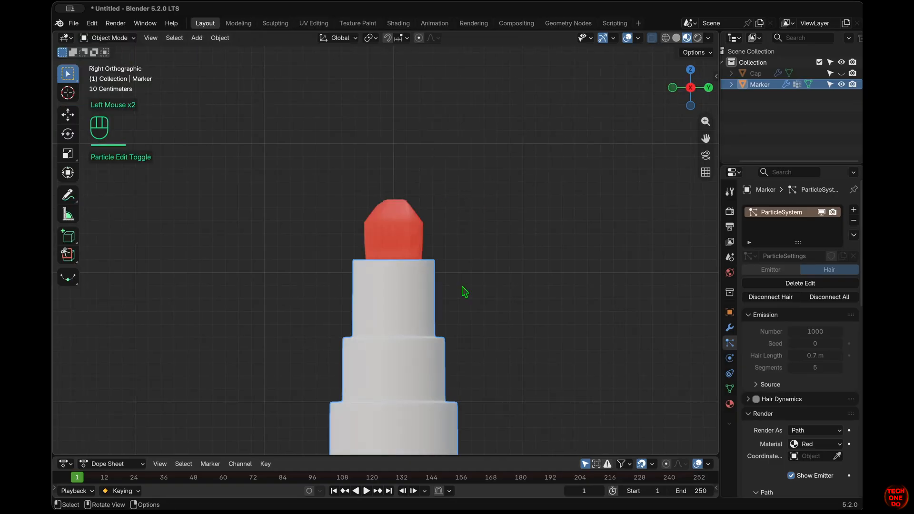
Show the Cap over the tapered tip and switch the viewport to Solid shading
scroll(463, 292, "up", 5)
scroll(464, 292, "down", 3, "super")
scroll(463, 292, "down", 4)
left_click(841, 74)
key("alt+z")
left_click(675, 38)
scroll(514, 258, "left", 10)
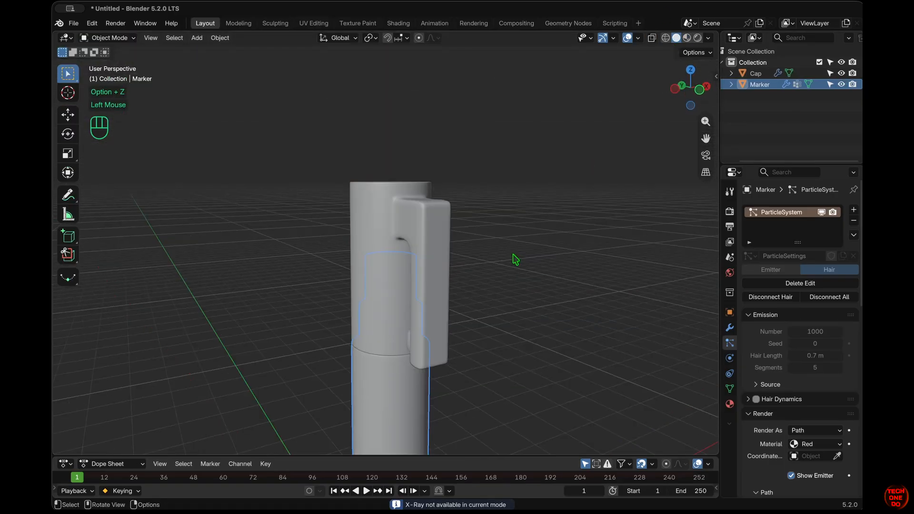
Hide the Marker, open the Cap's mesh for editing and turn off its Subdivision modifier's display in Edit Mode
key("Tab")
left_click(841, 84)
scroll(514, 238, "down", 5)
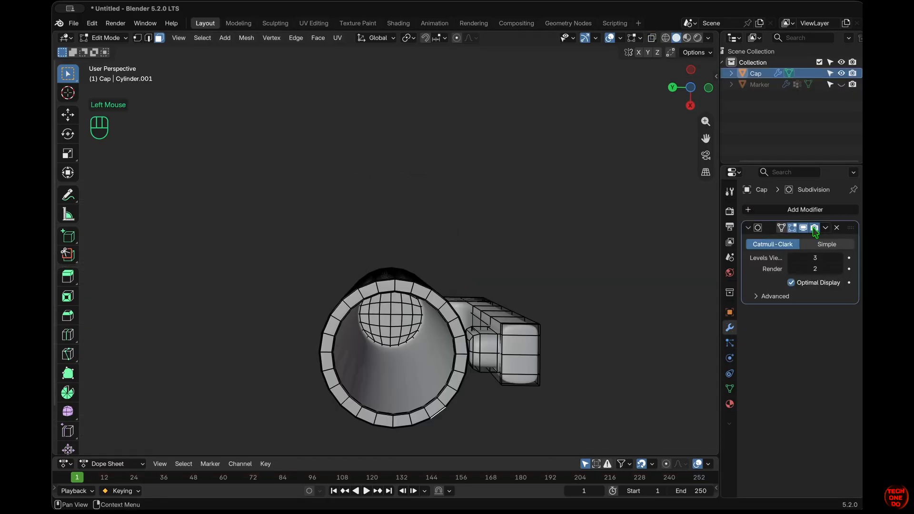
left_click(792, 227)
Bevel the edge loop around the closed end of the Cap's cavity by about 0.015 m with 3 segments, and return to Object Mode
scroll(398, 352, "up", 1, "shift")
left_click(405, 348)
key("2")
left_click(405, 347)
left_click(405, 347, "alt")
key("super+b")
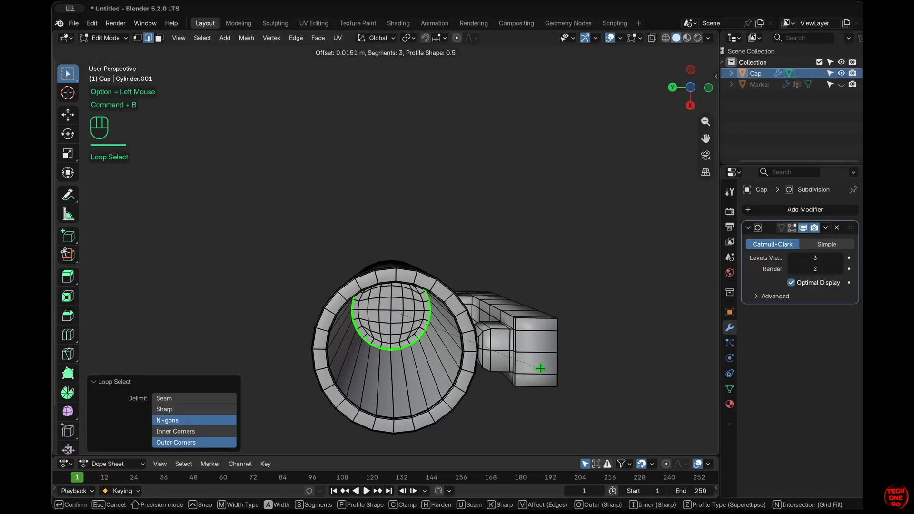
left_click(543, 370)
left_click(621, 373)
key("Tab")
scroll(589, 375, "down", 1)
scroll(589, 375, "up", 10)
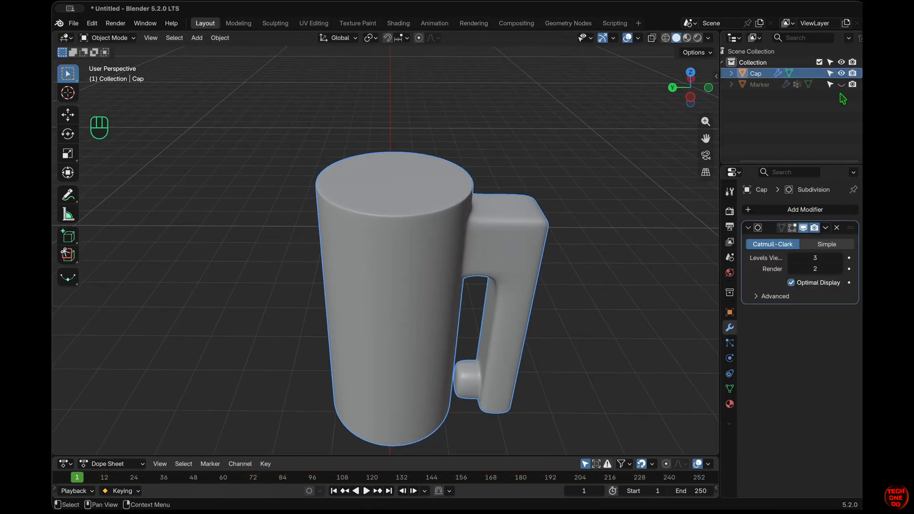
Show the Marker together with the Cap and switch the viewport to Material Preview shading
left_click(841, 84)
scroll(544, 268, "down", 5, "shift")
left_click(687, 39)
scroll(529, 316, "down", 2, "super")
scroll(529, 316, "down", 5, "super")
scroll(530, 315, "down", 8)
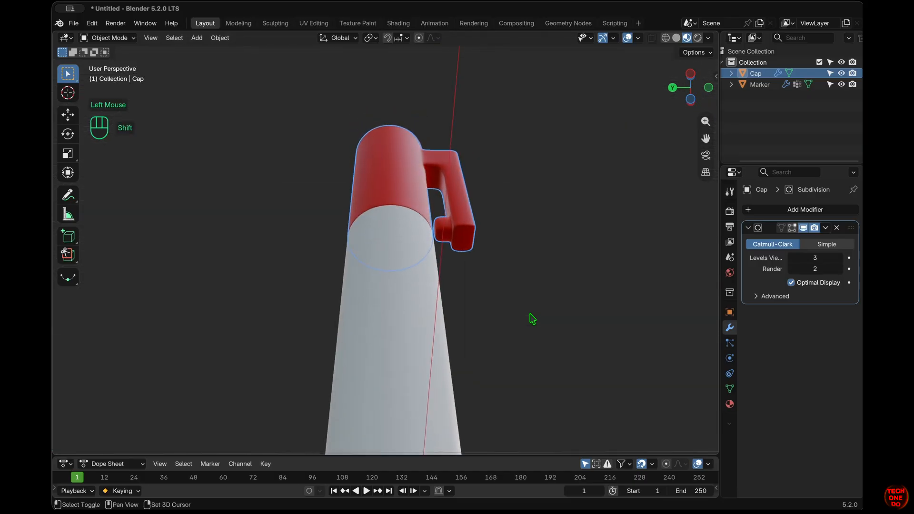
scroll(530, 314, "down", 5, "shift")
scroll(530, 313, "up", 8)
scroll(533, 318, "down", 2)
Hide the Cap to examine the Marker's stepped neck and tip, and show it again to check the capped pen
left_click(841, 74)
scroll(546, 178, "down", 5)
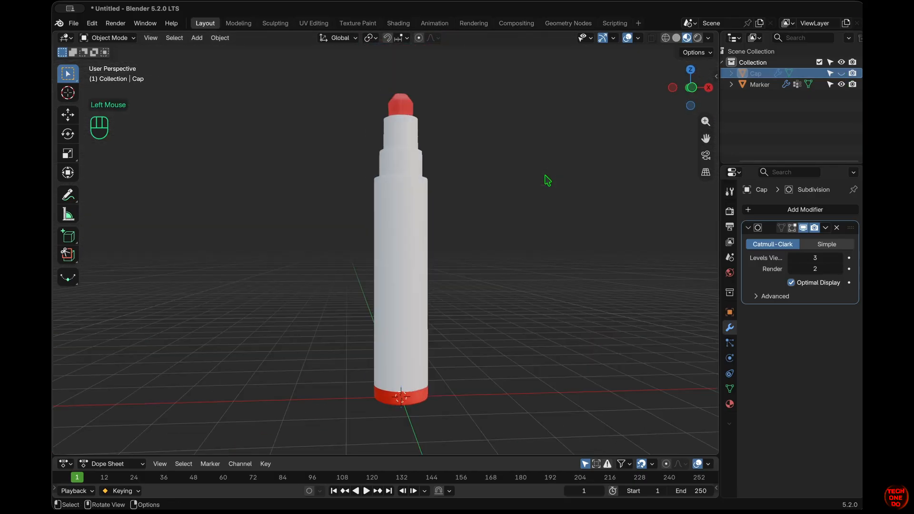
scroll(546, 178, "up", 5)
scroll(547, 179, "left", 8)
left_click(841, 73)
scroll(560, 222, "right", 5)
scroll(560, 222, "down", 5)
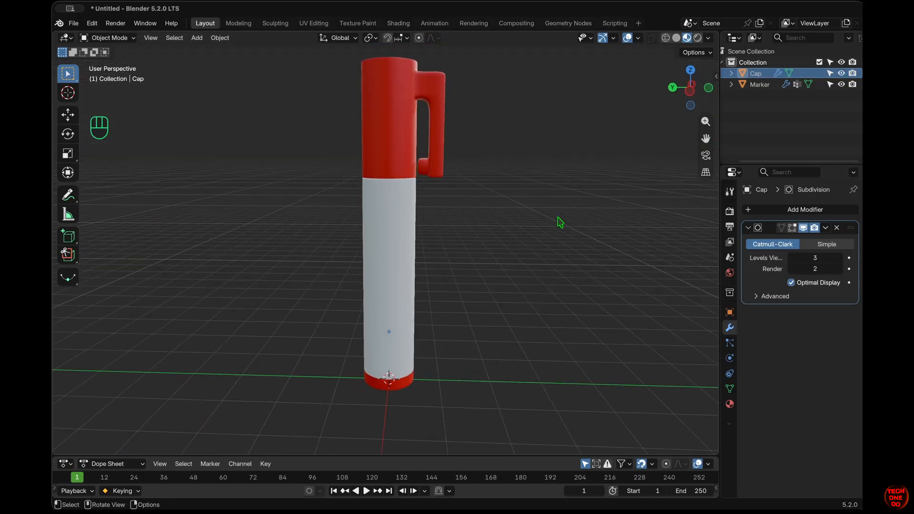
scroll(561, 222, "up", 2)
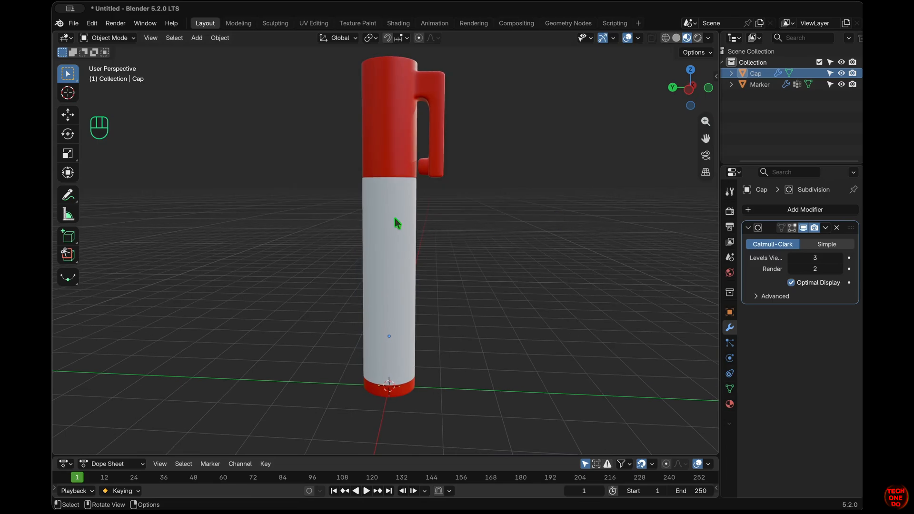
Set the Marker's origin to its geometry and snap the 3D cursor to that origin
left_click(395, 243)
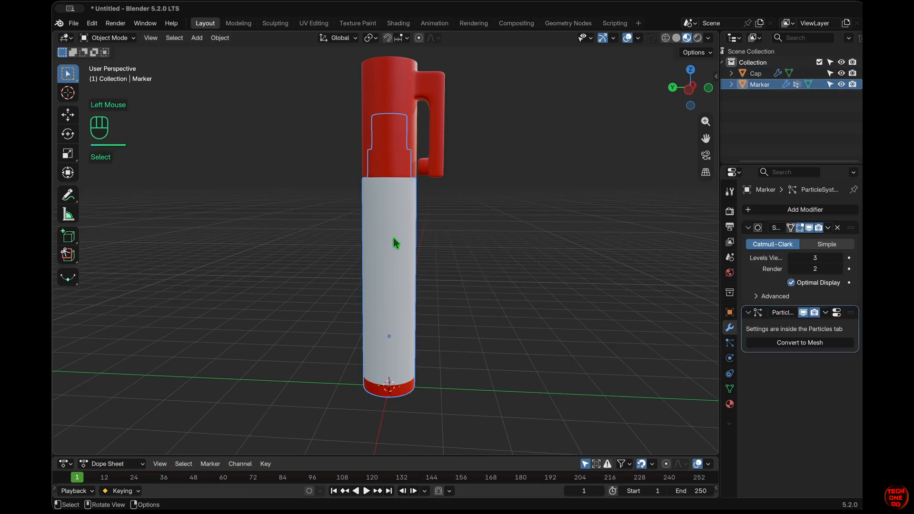
right_click(393, 239)
mouse_move(362, 286)
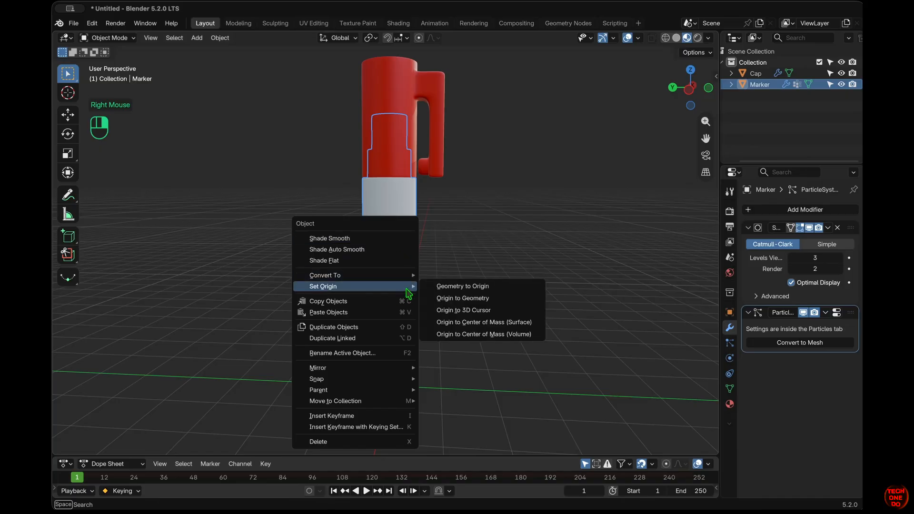
left_click(484, 300)
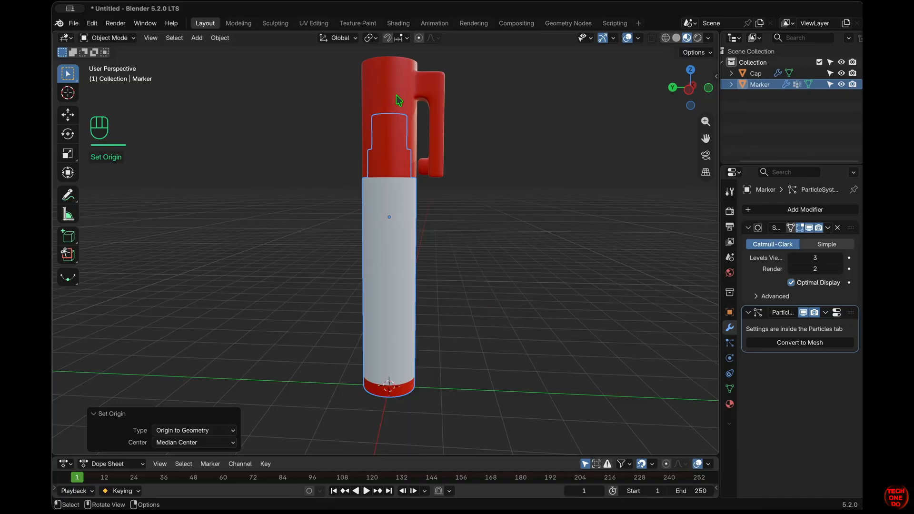
key("shift+s")
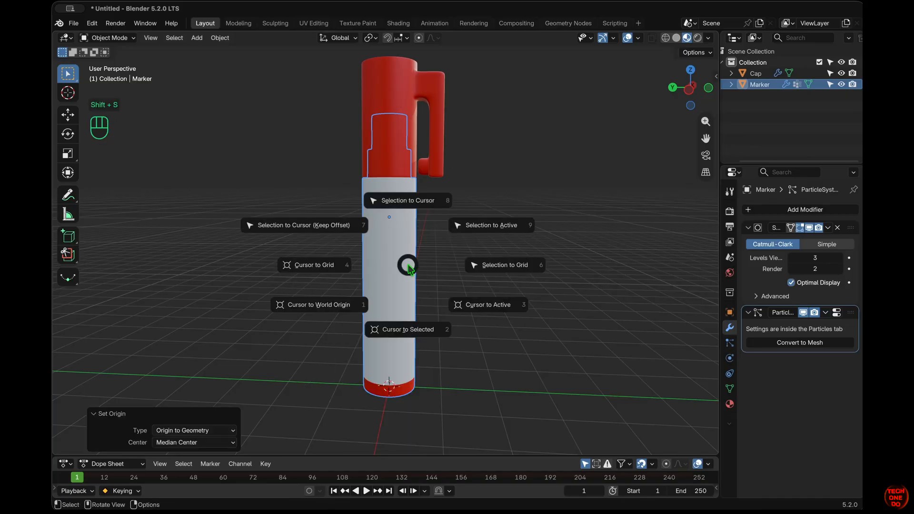
left_click(409, 330)
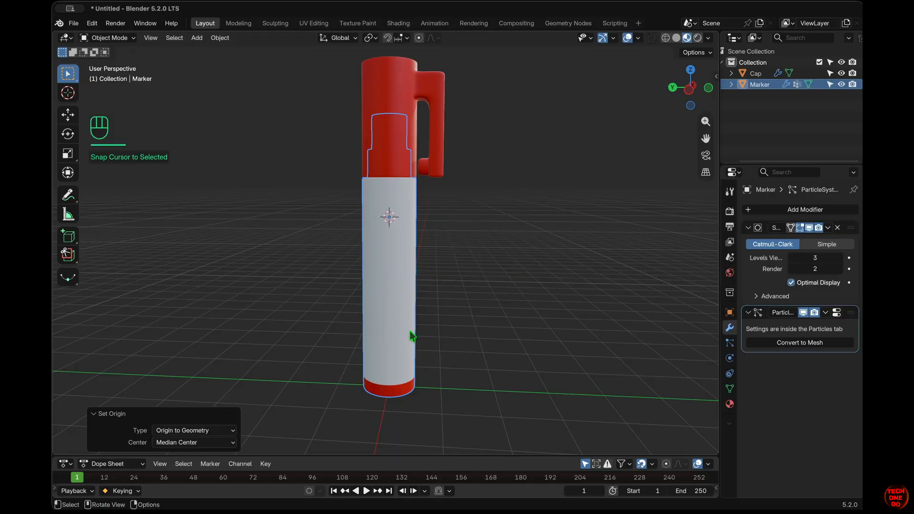
Set the Cap's origin to the 3D cursor so it shares the Marker's pivot point
left_click(395, 93)
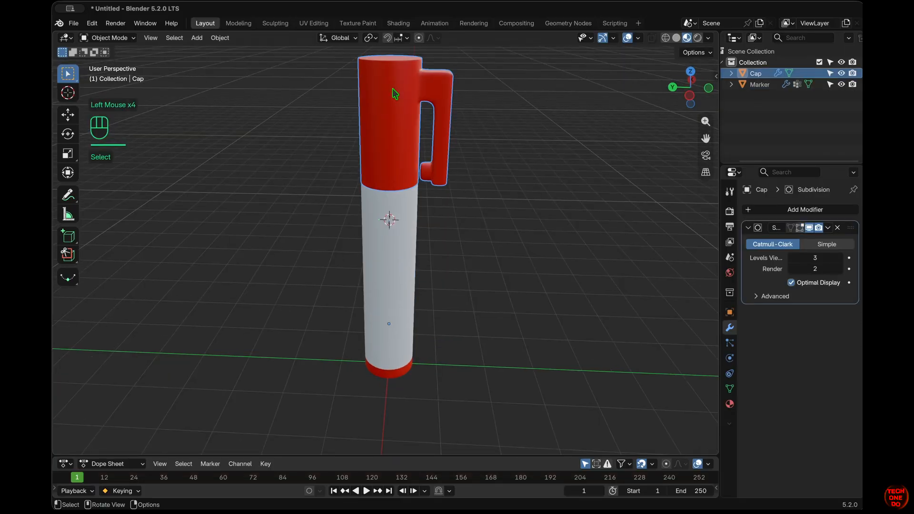
right_click(396, 93)
mouse_move(379, 96)
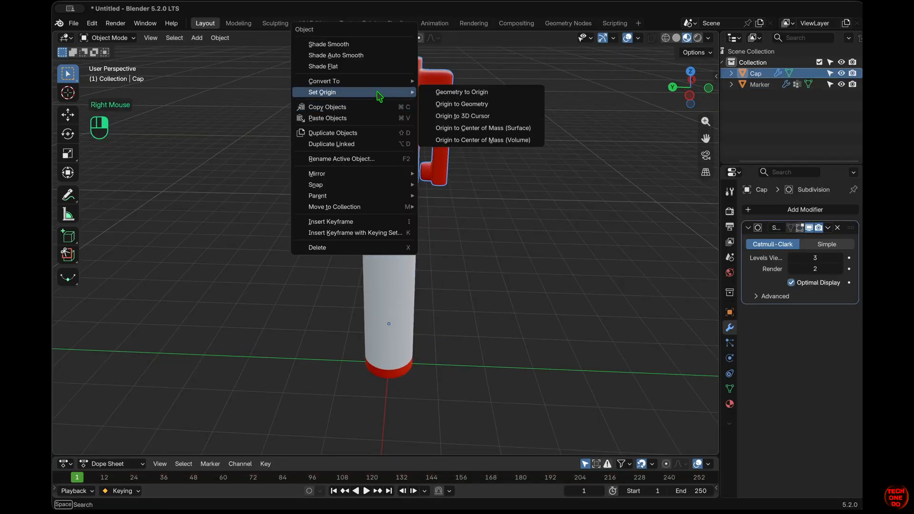
left_click(463, 116)
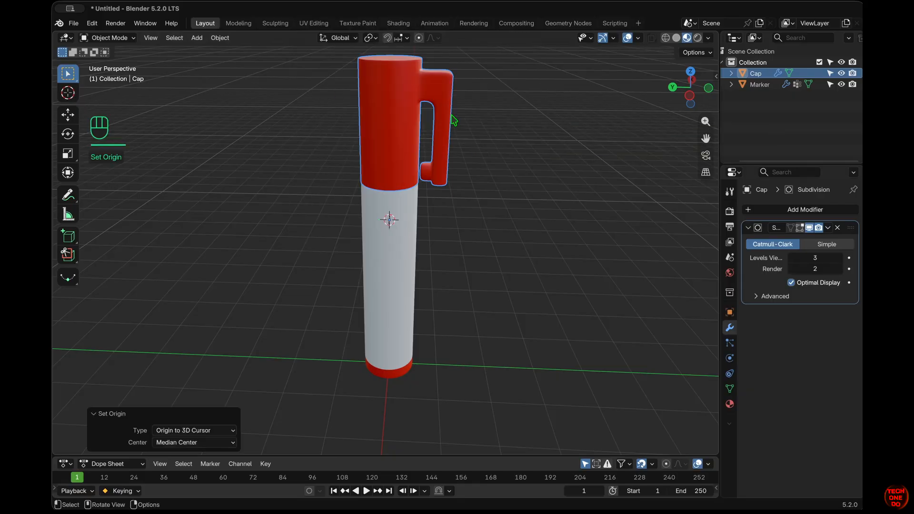
Enlarge the Dope Sheet area and keyframe the Cap's rotation at 0° on frame 1
left_click(469, 255)
left_click_drag(560, 457, 561, 367)
scroll(501, 265, "down", 2)
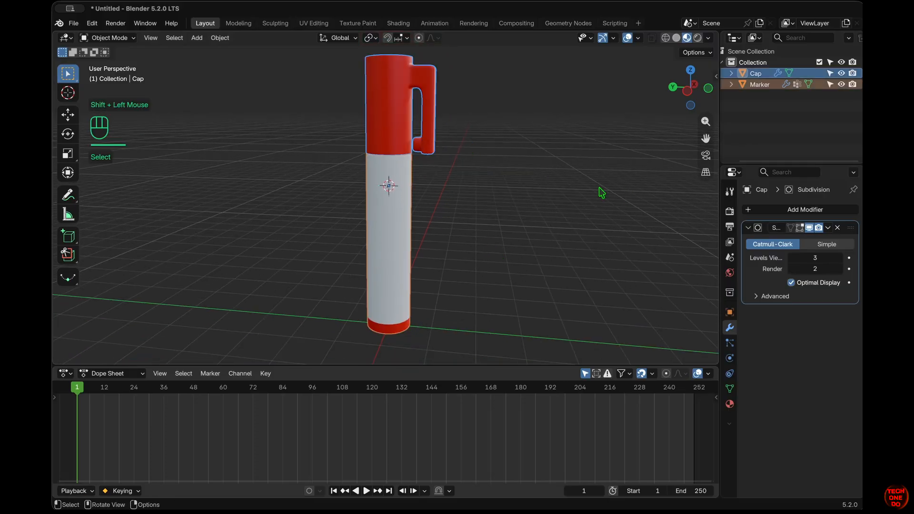
key("n")
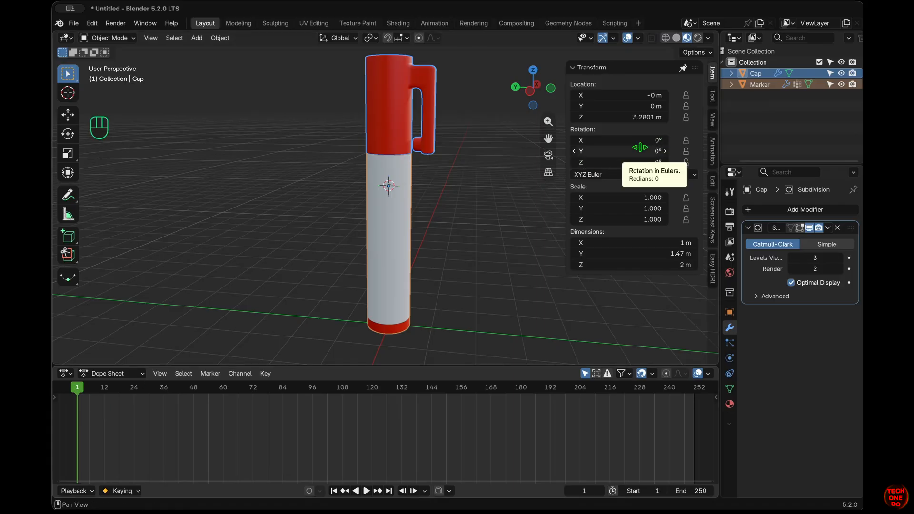
key("i")
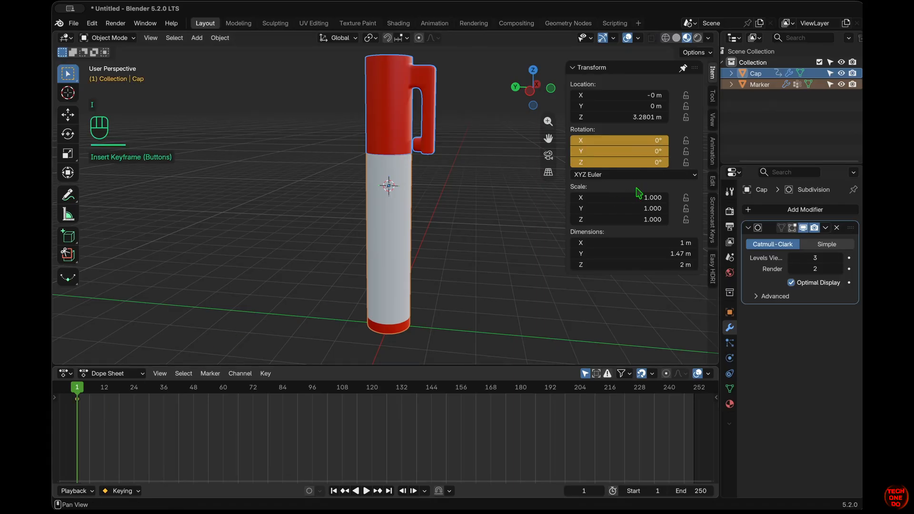
On frame 24, set the Cap's X rotation to 90° and keyframe its rotation
left_click_drag(78, 387, 136, 393)
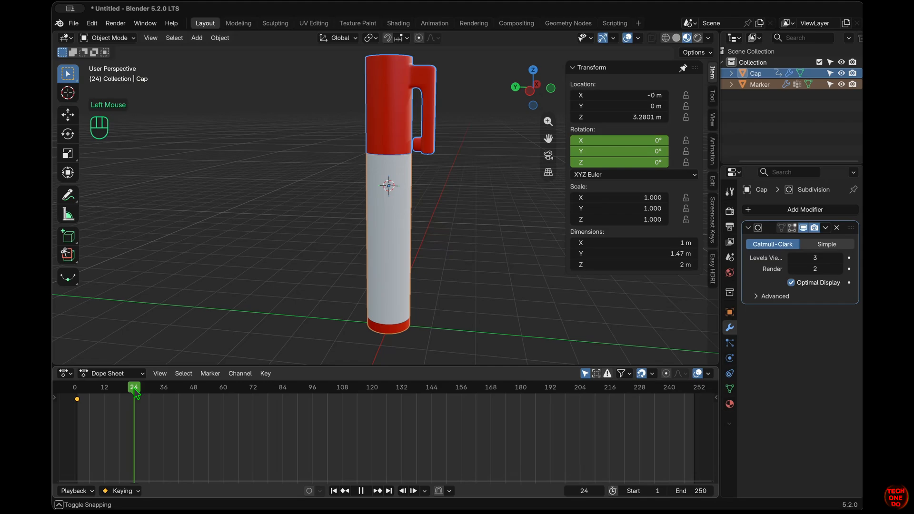
left_click(643, 139)
key("Return")
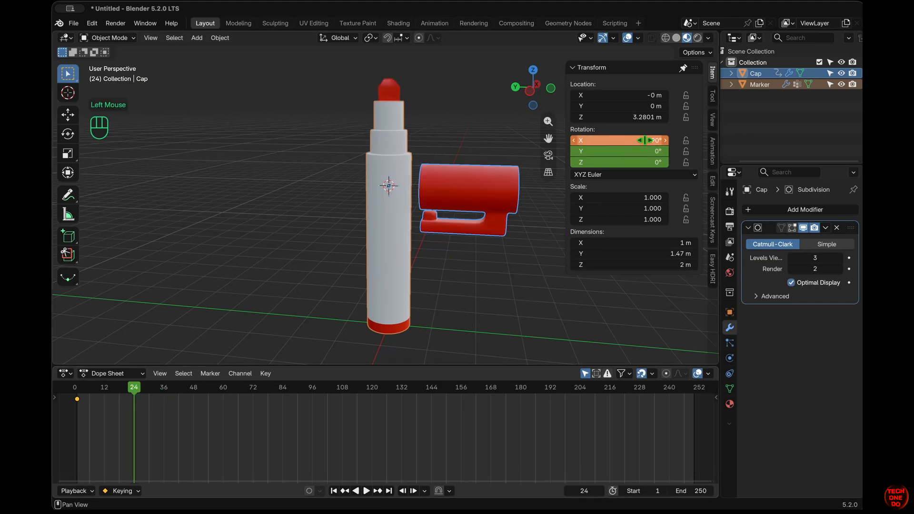
key("i")
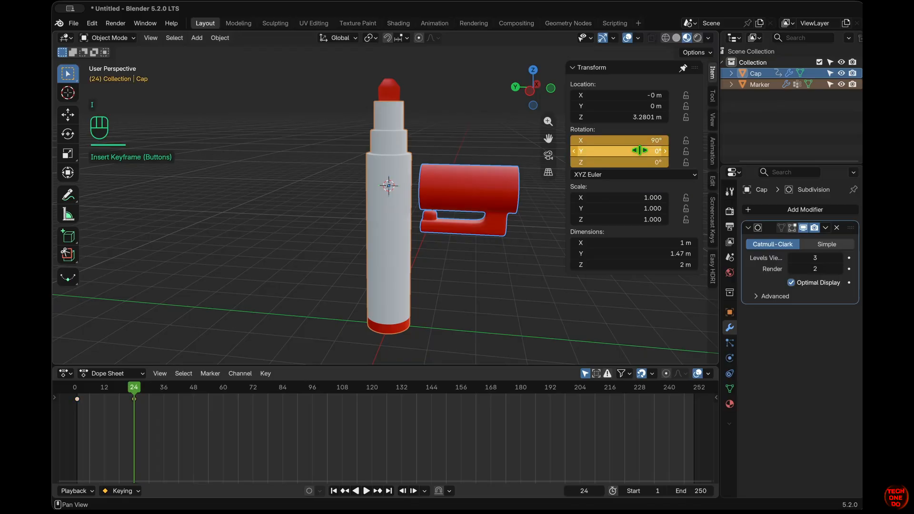
Select only the Marker, return to frame 1 and keyframe its rotation at 0°
double_click(513, 281)
left_click(387, 256)
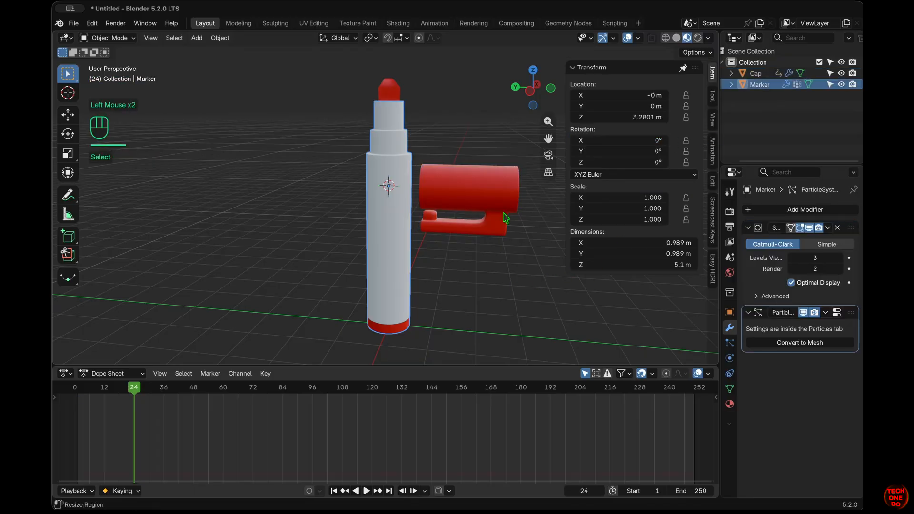
left_click(76, 396)
left_click_drag(81, 395, 76, 391)
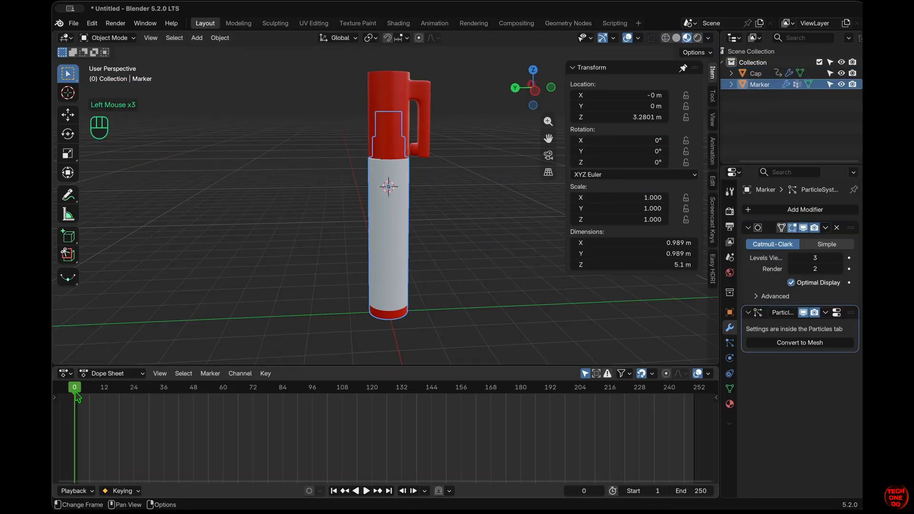
left_click(77, 391)
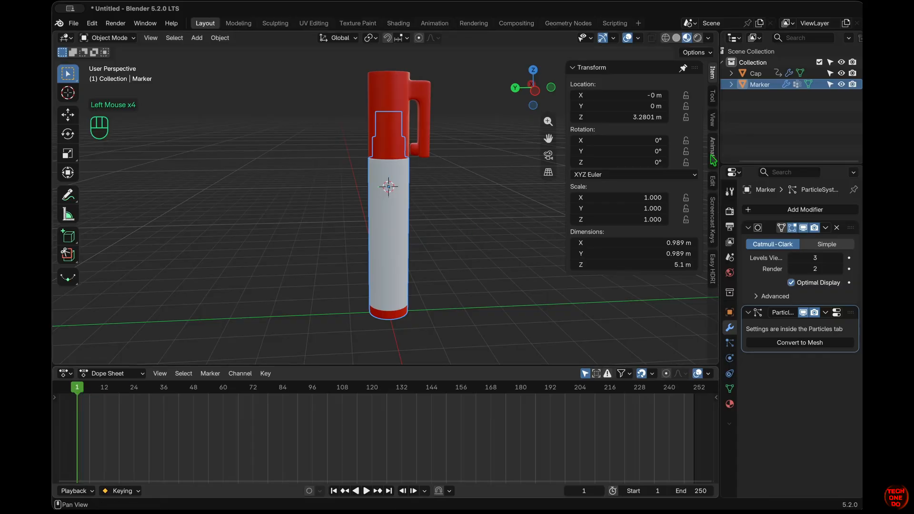
key("i")
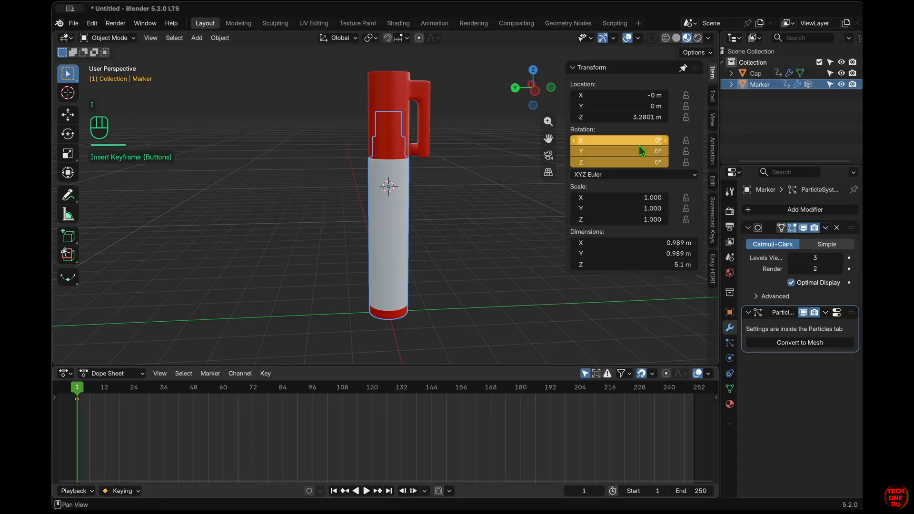
On frame 24, set the Marker's X rotation to 90°, keyframe its rotation and play back the animation
left_click_drag(75, 393, 134, 392)
left_click(652, 141)
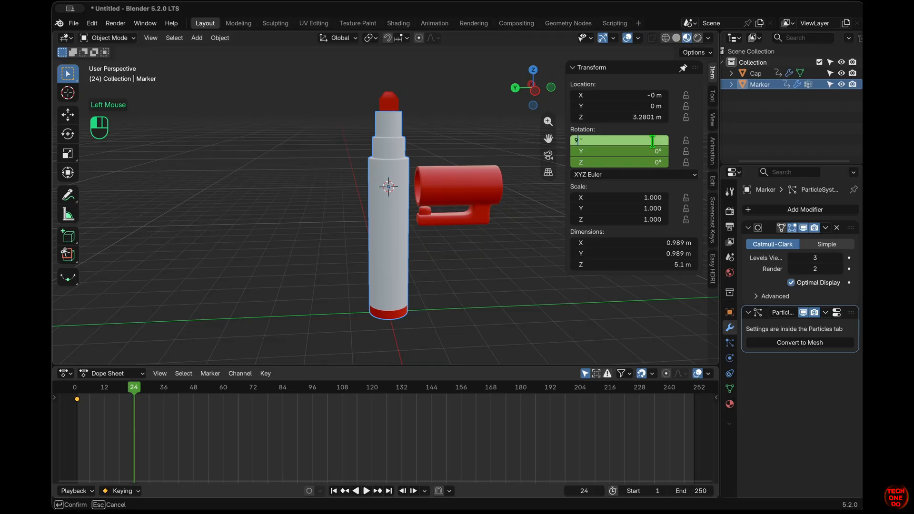
key("Return")
key("i")
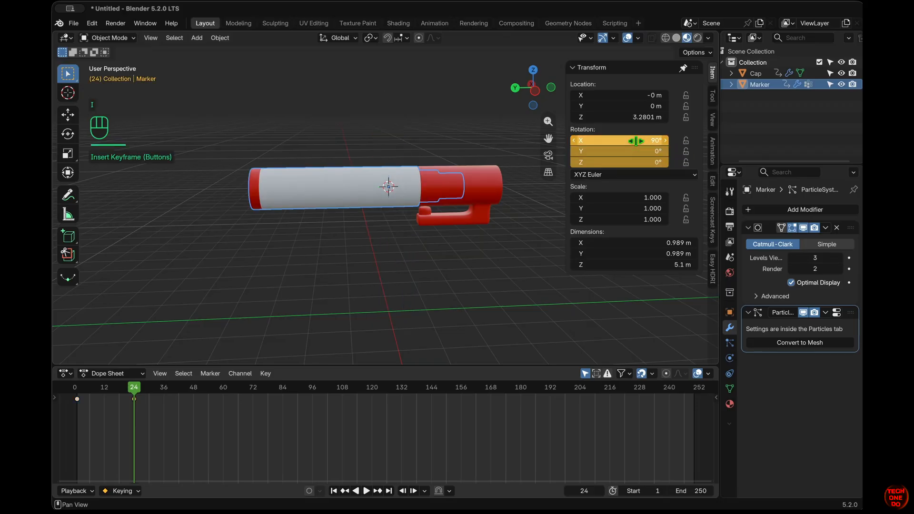
left_click(345, 491)
left_click(366, 491)
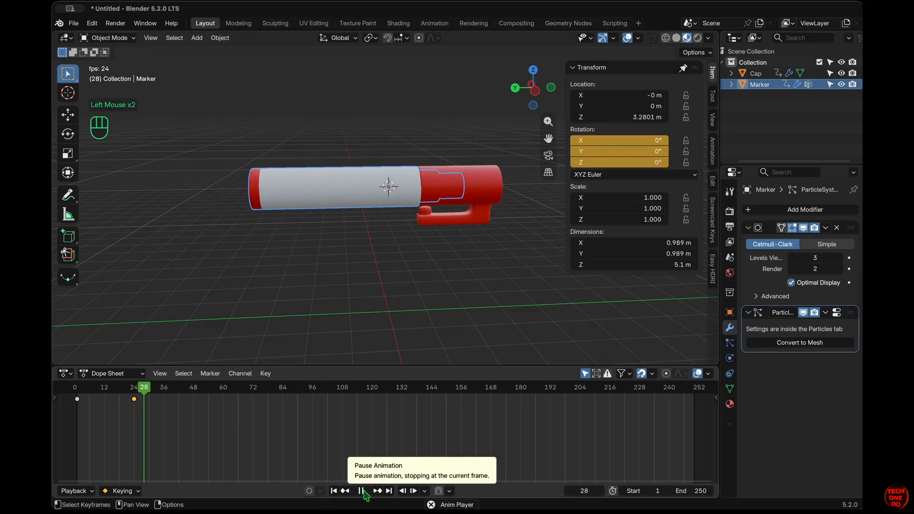
left_click(333, 490)
Move to frame 36 and keyframe the Cap's location where it is
left_click(135, 396)
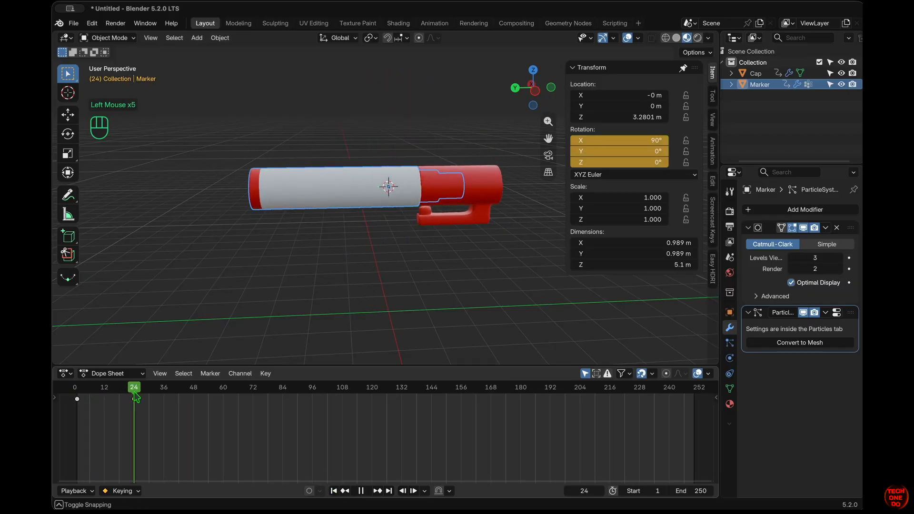
left_click_drag(136, 397, 163, 397)
left_click(476, 193)
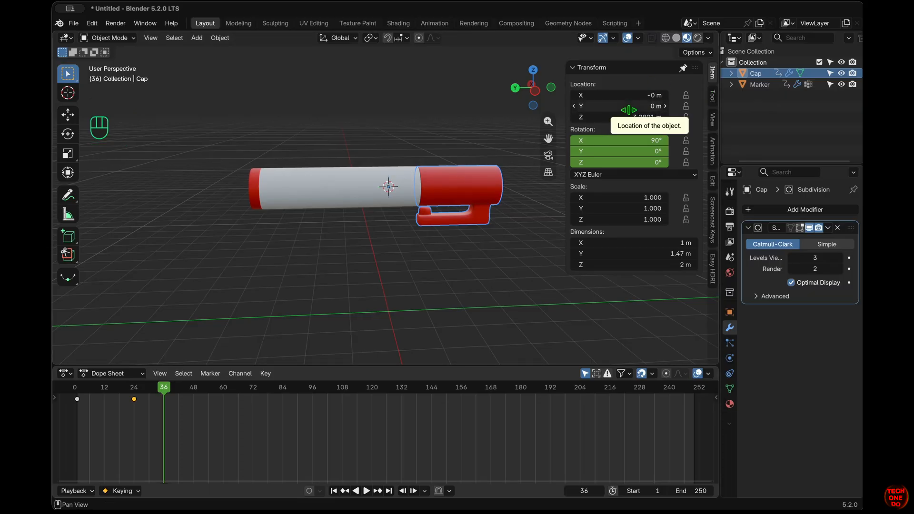
key("i")
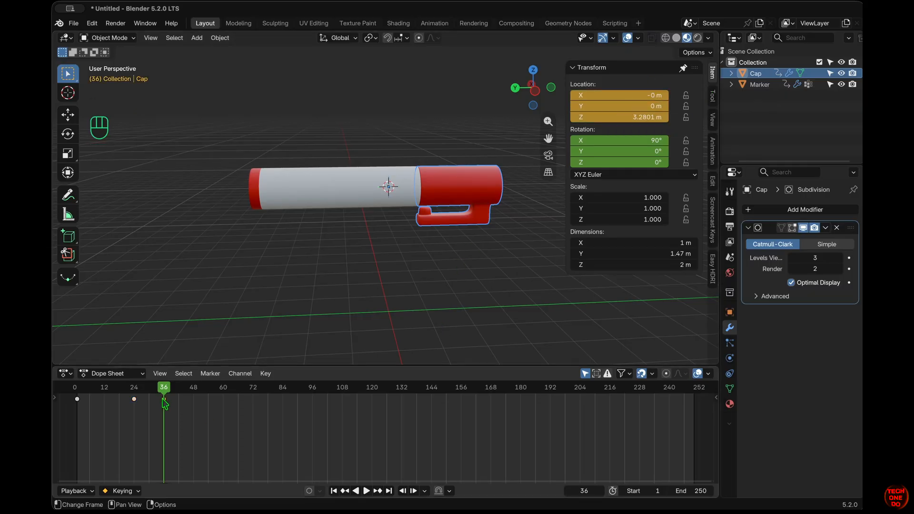
On frame 42, set the Cap's Y location to -0.2 m and keyframe its location
left_click_drag(164, 387, 181, 391)
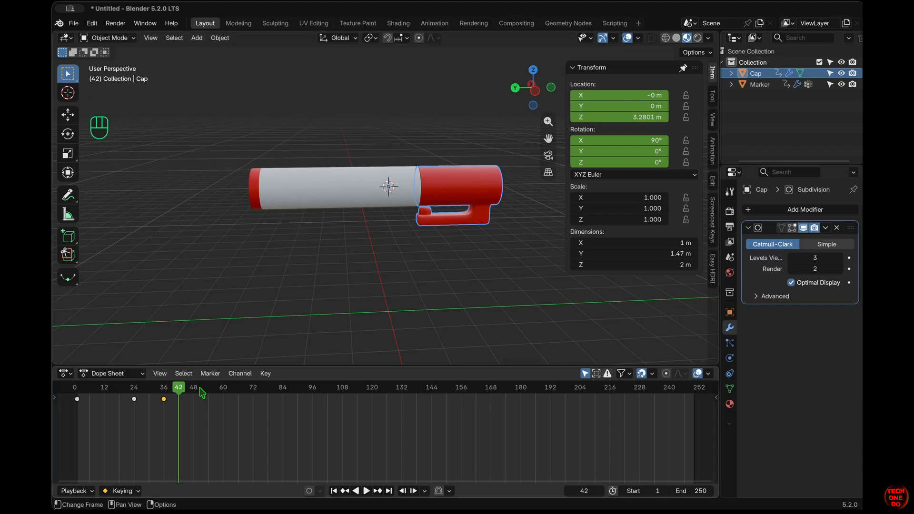
key("super+z")
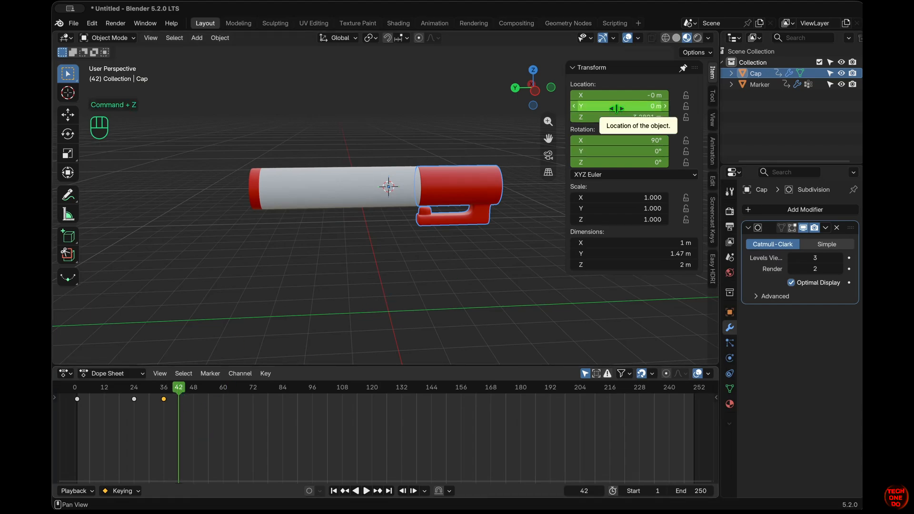
mouse_move(618, 106)
left_mouse_down()
mouse_move(601, 106)
mouse_move(617, 109)
left_mouse_up()
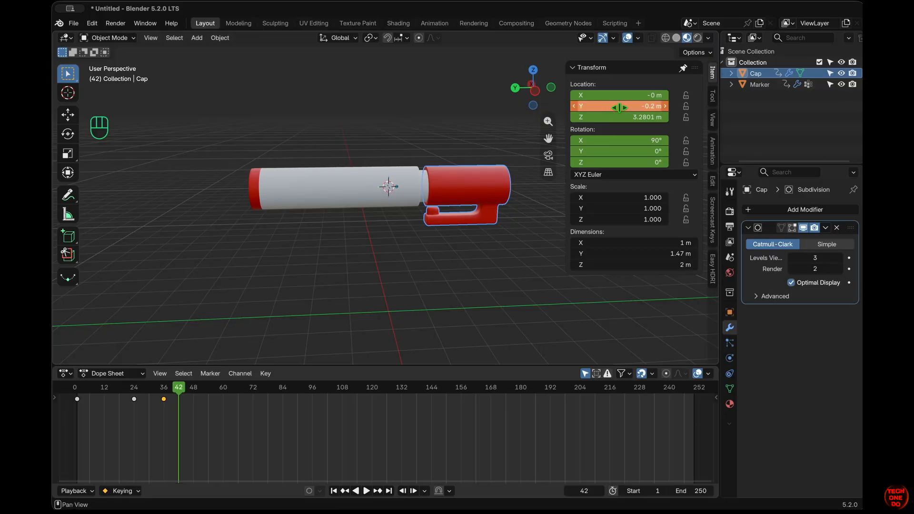
key("i")
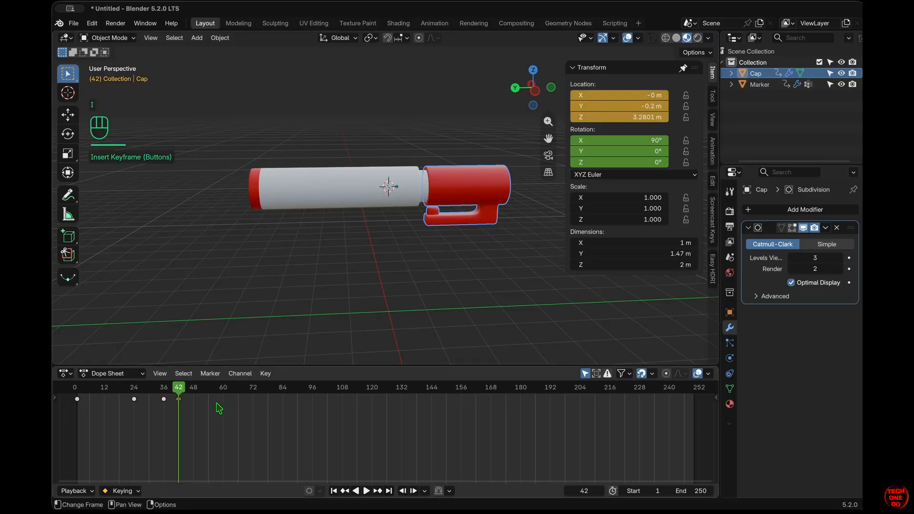
Duplicate the Cap's location keyframe from frame 42 to frame 48
left_click_drag(183, 395, 202, 403)
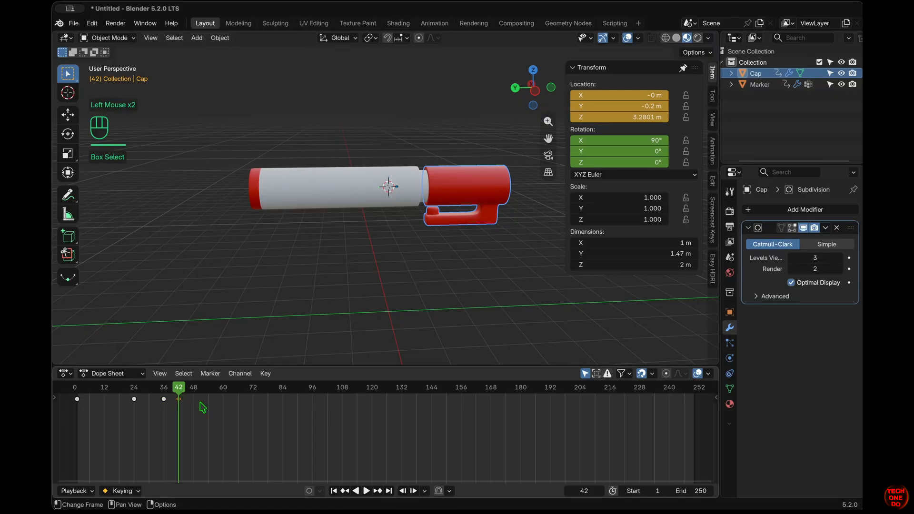
key("shift+d")
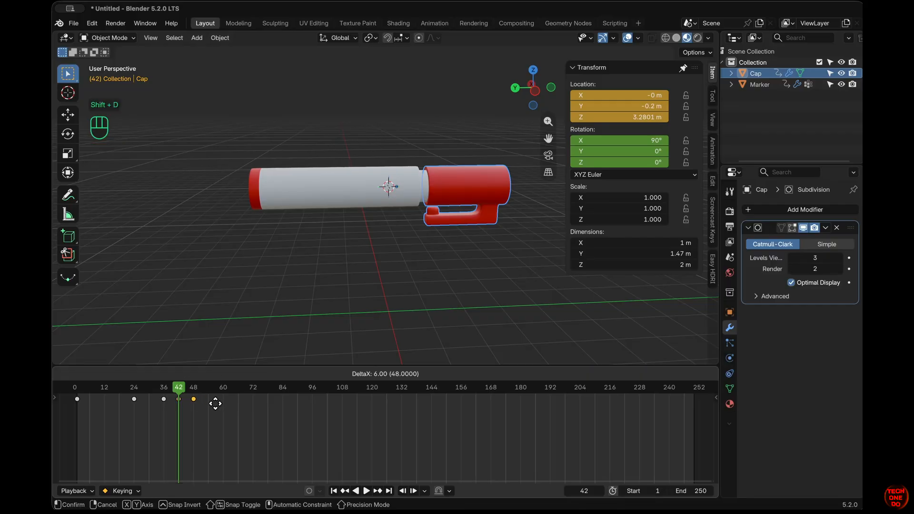
left_click(215, 404)
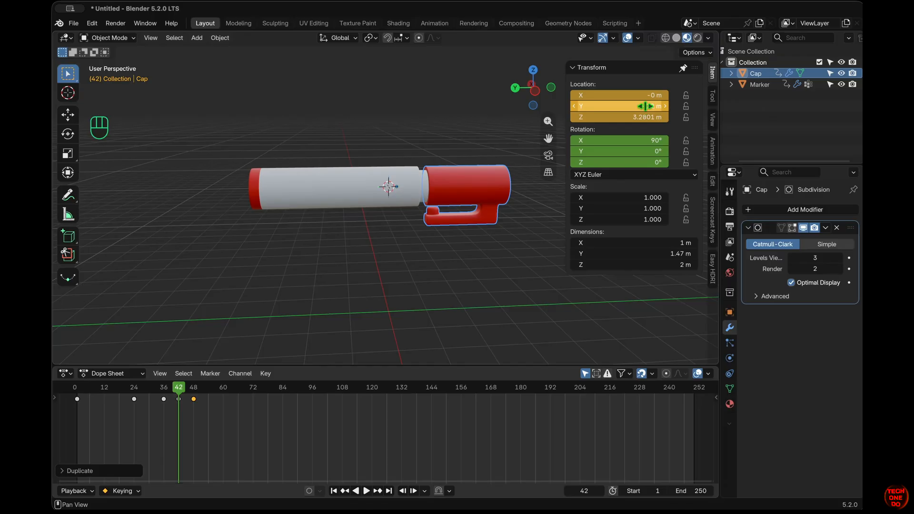
Set the Cap's Y location to -2 m on frame 66, then keyframe its location there and again on frame 78
left_click_drag(180, 393, 247, 394)
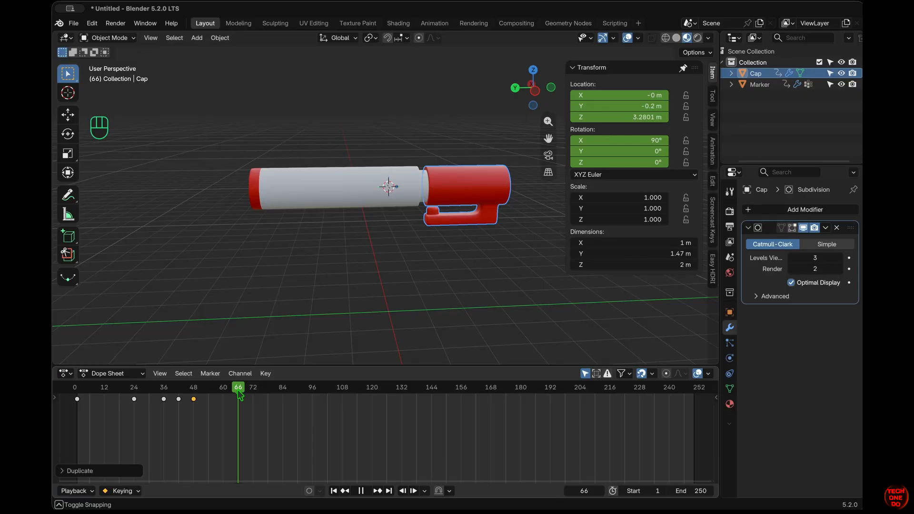
left_click_drag(240, 395, 240, 395)
left_click(618, 106)
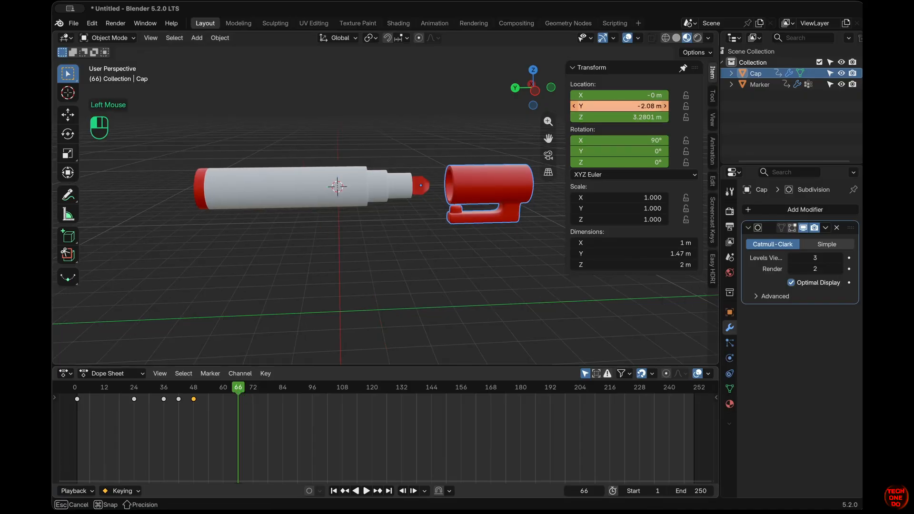
left_click(645, 107)
type("-2")
key("Return")
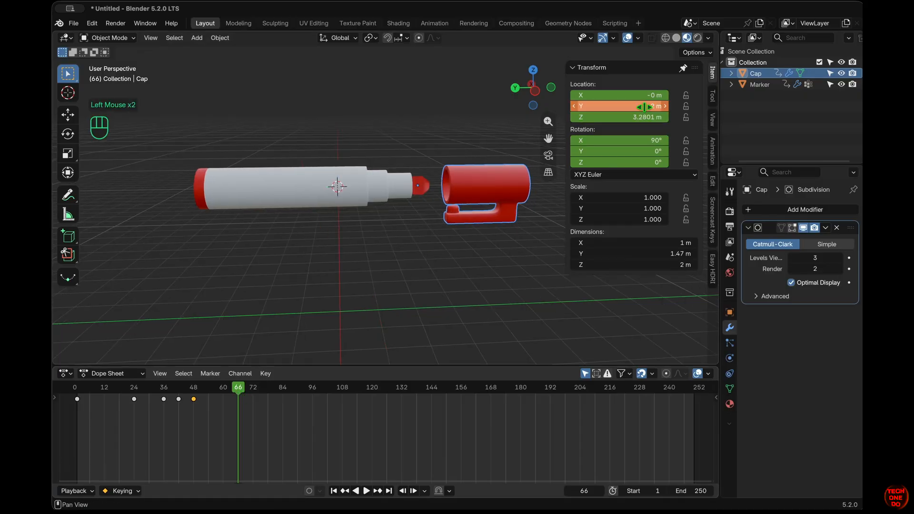
key("i")
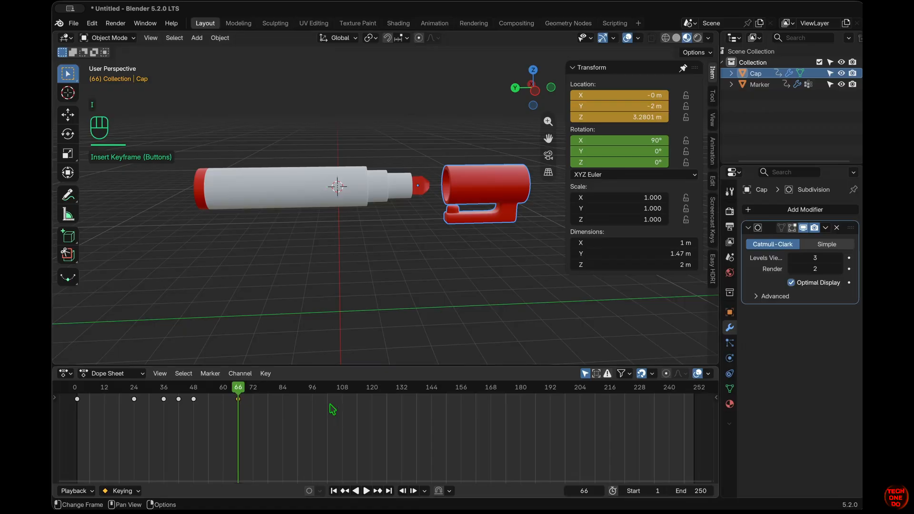
mouse_move(247, 401)
left_mouse_down()
mouse_move(279, 398)
mouse_move(244, 399)
mouse_move(263, 400)
left_mouse_up()
key("i")
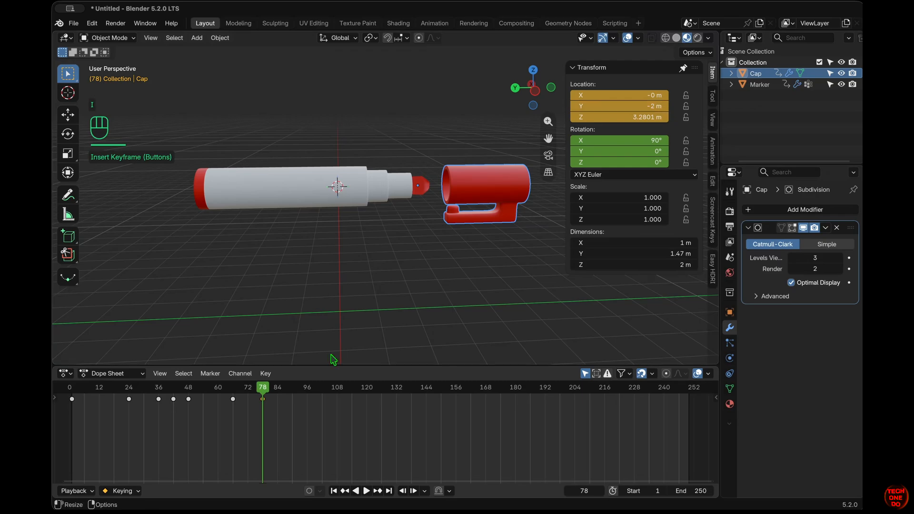
Duplicate the Cap's location keyframe from frame 48 to frame 96
left_click(189, 390)
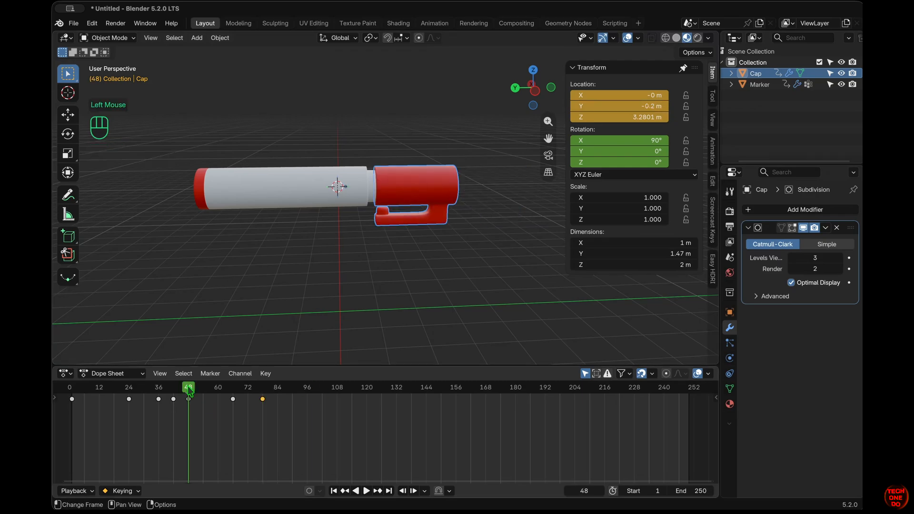
left_click(190, 389)
left_click(190, 399)
key("shift+d")
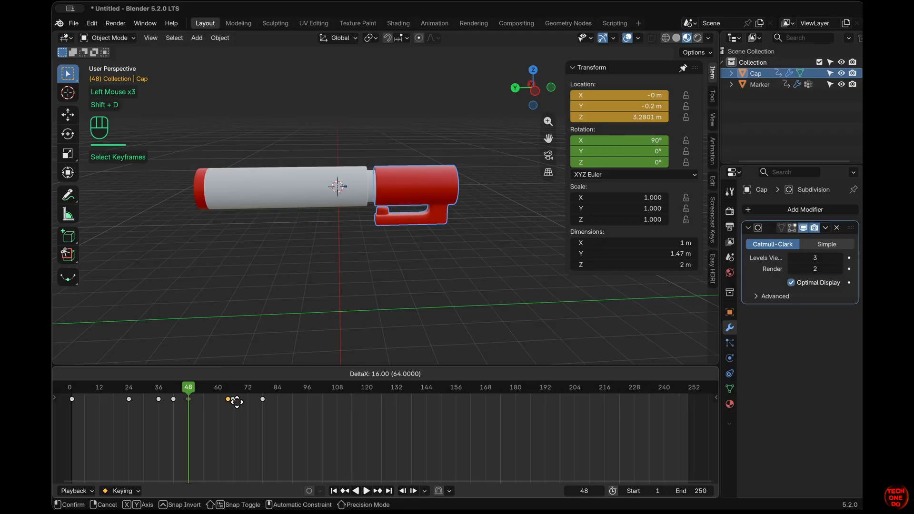
left_click(308, 406)
Duplicate the Cap's location keyframe from frame 36 to frame 108
left_click(159, 389)
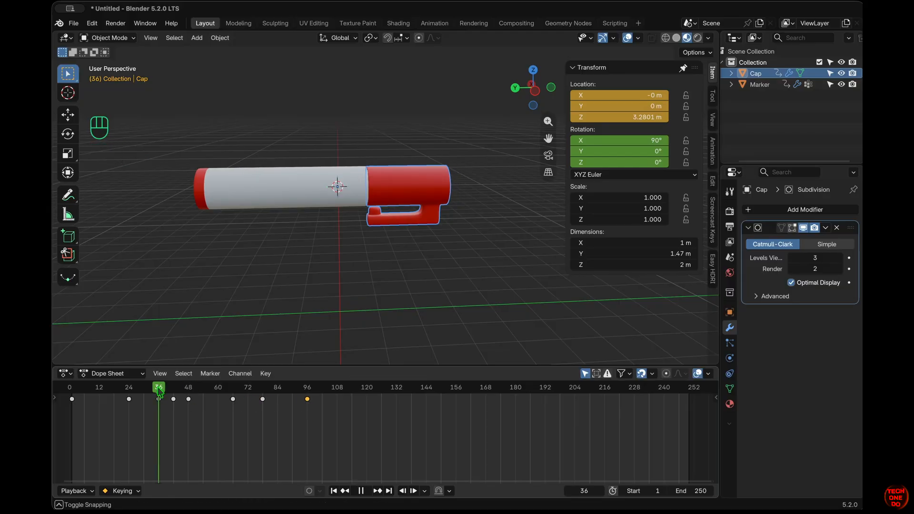
left_click_drag(167, 409, 160, 400)
key("shift+d")
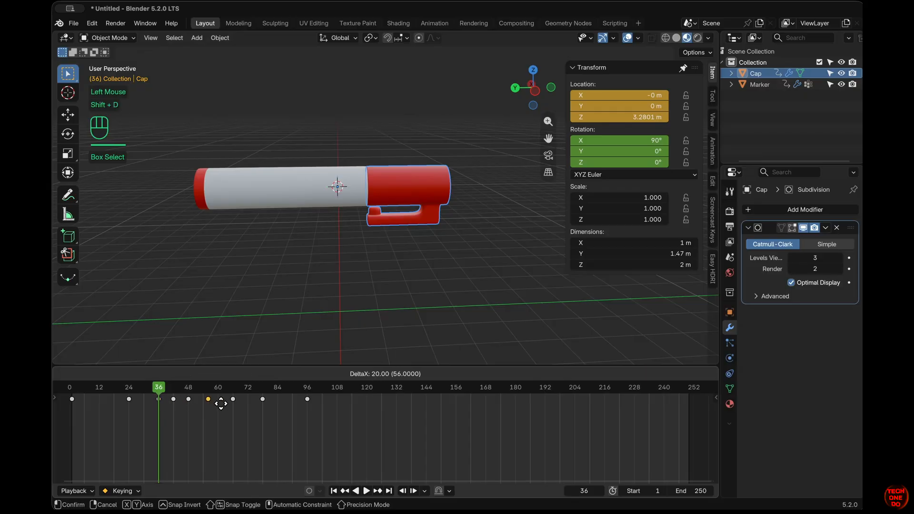
left_click(345, 406)
Duplicate the Cap's location keyframe from frame 96 to frame 102 and play back the animation from the start
left_click_drag(315, 404, 305, 397)
key("shift+d")
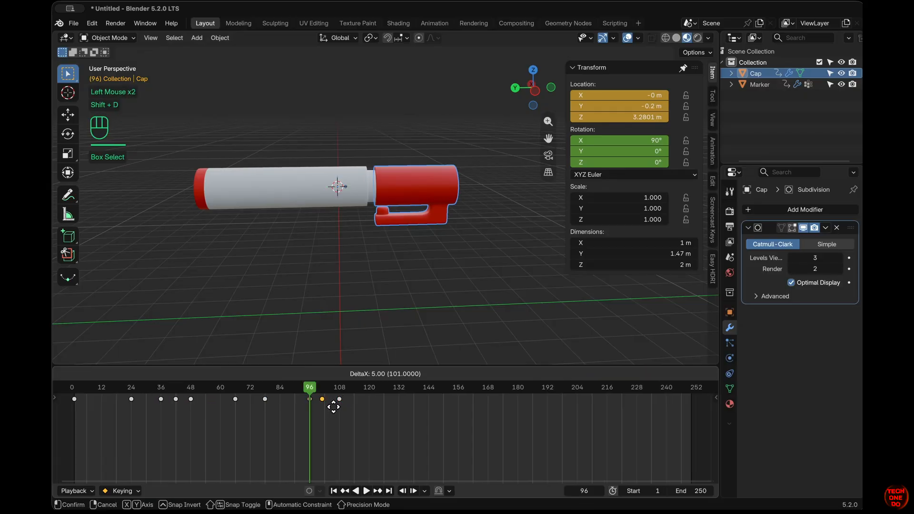
left_click(336, 407)
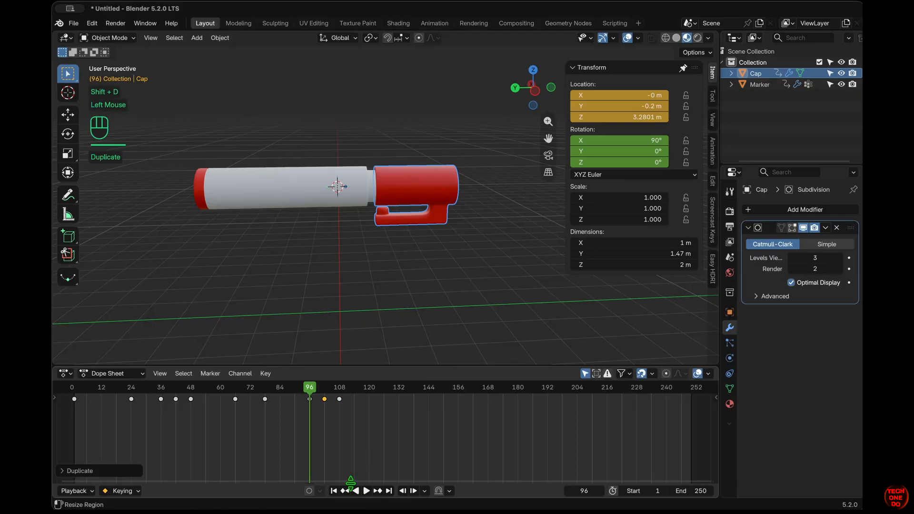
left_click(335, 491)
left_click(366, 491)
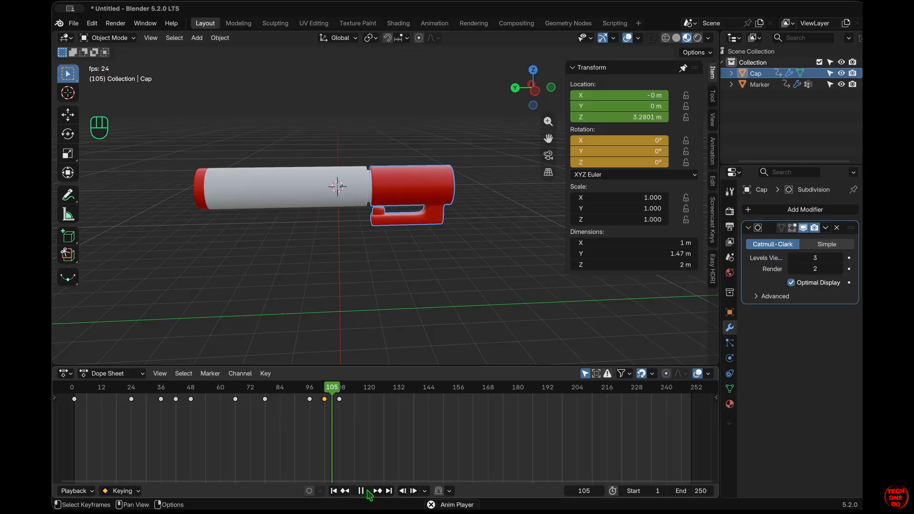
left_click(361, 491)
Duplicate the Cap's rotation keyframe from frame 24 to frame 132 and play back the animation from the start
left_click(131, 399)
key("shift+d")
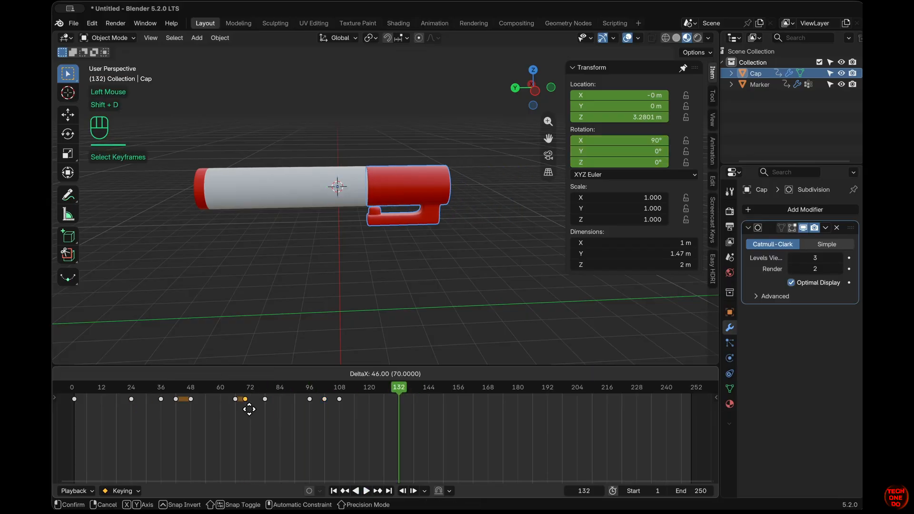
left_click(401, 418)
left_click(334, 491)
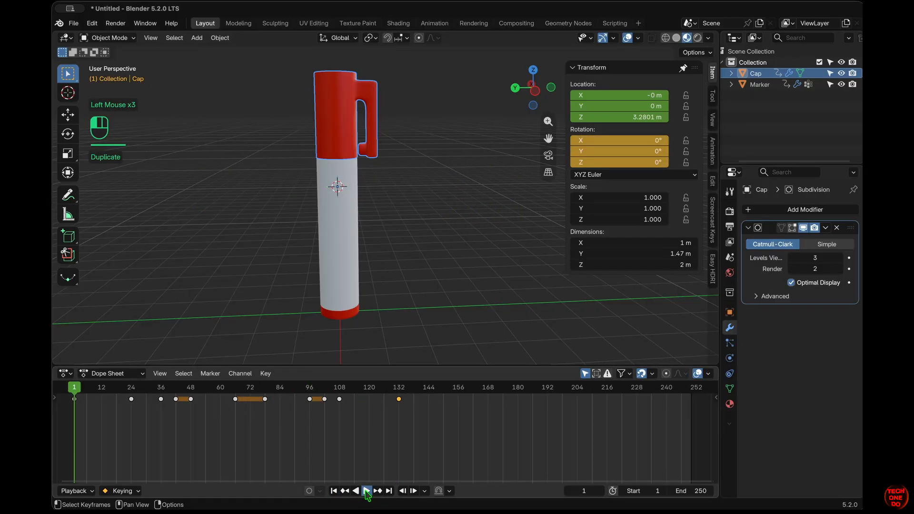
left_click(366, 490)
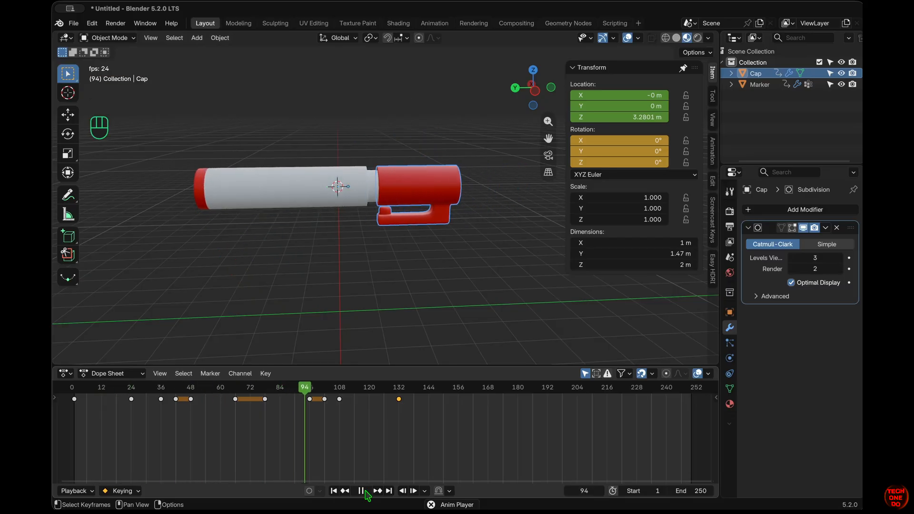
left_click(361, 491)
On frame 132, set the Cap's X rotation to 0° and keyframe its rotation
left_click(402, 392)
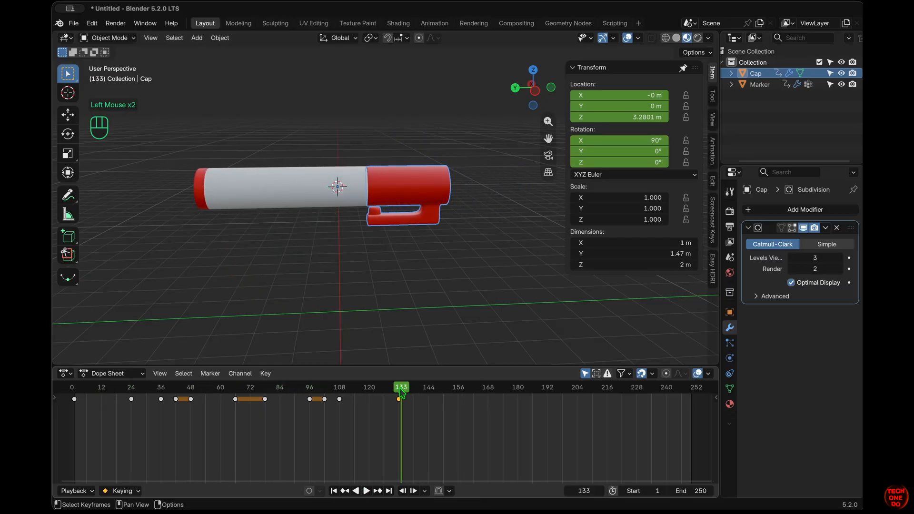
left_click(399, 393)
left_click(649, 140)
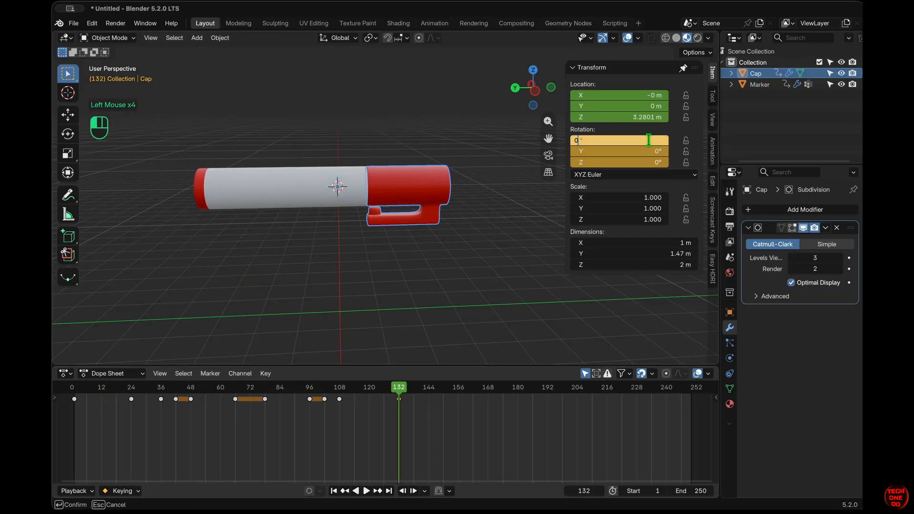
type("0")
key("Return")
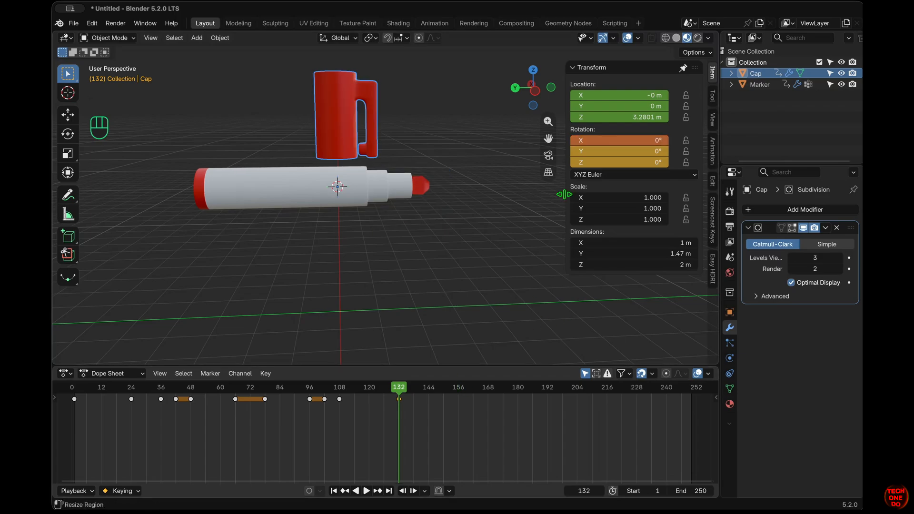
key("i")
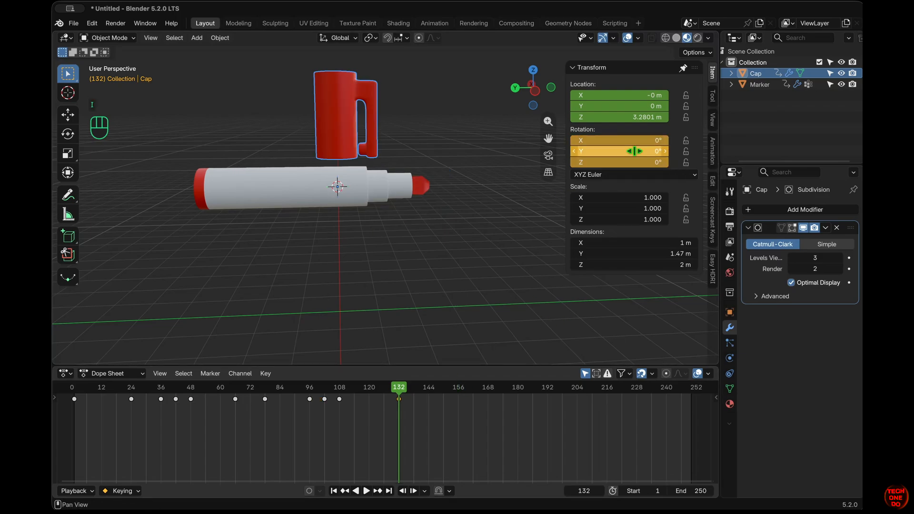
Select the Marker and, on frame 132, set its X rotation to 0° and keyframe its rotation
left_click(317, 199)
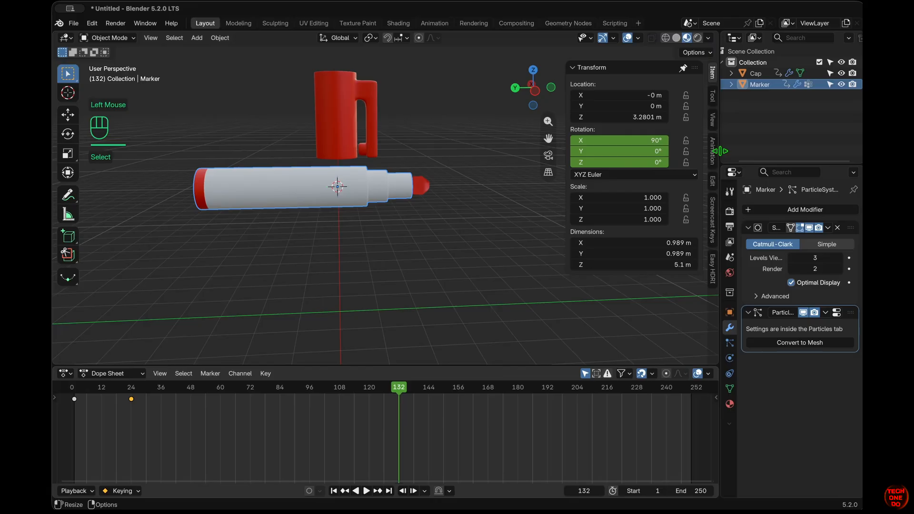
double_click(641, 140)
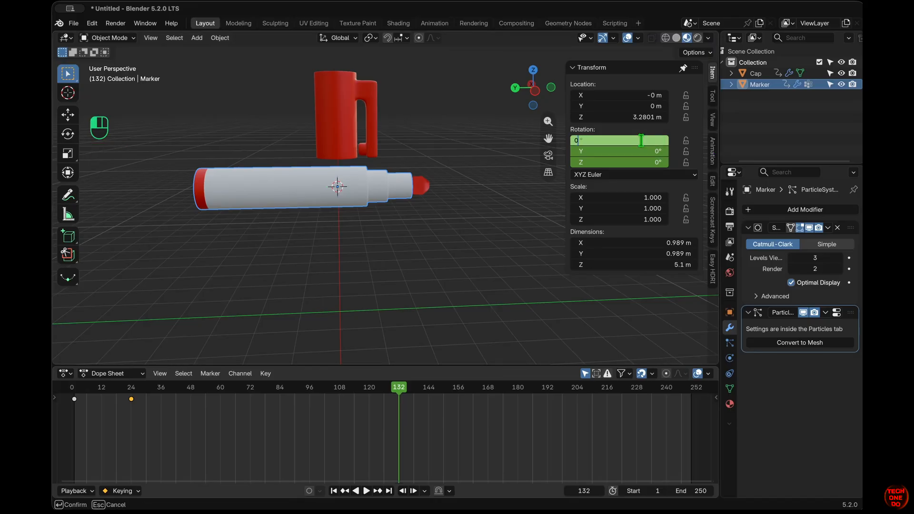
type("0")
key("Return")
key("i")
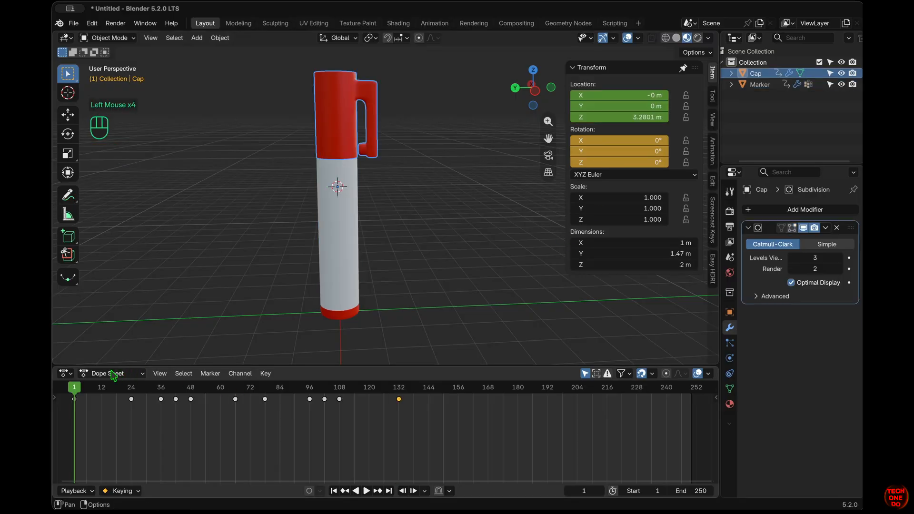
On frame 108, set the Cap's X rotation to 90° and keyframe its rotation
left_click(73, 388)
left_click_drag(74, 391, 343, 408)
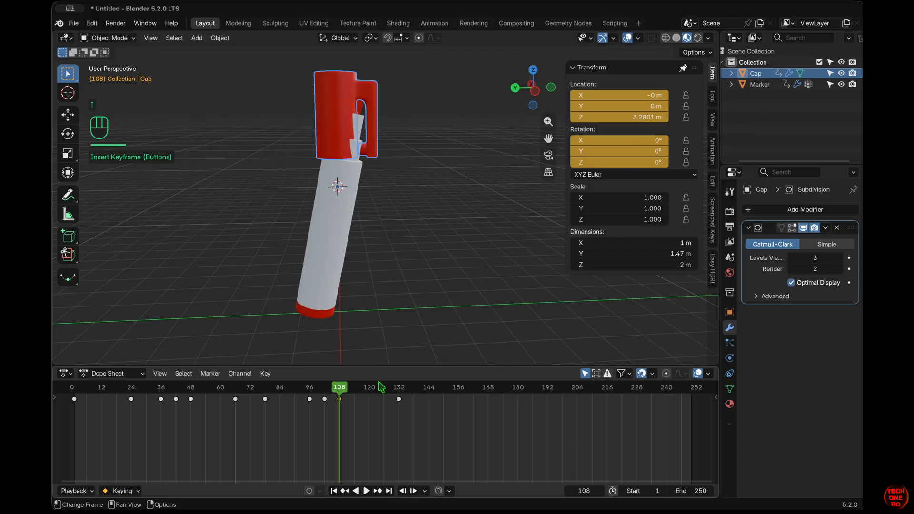
left_click(645, 139)
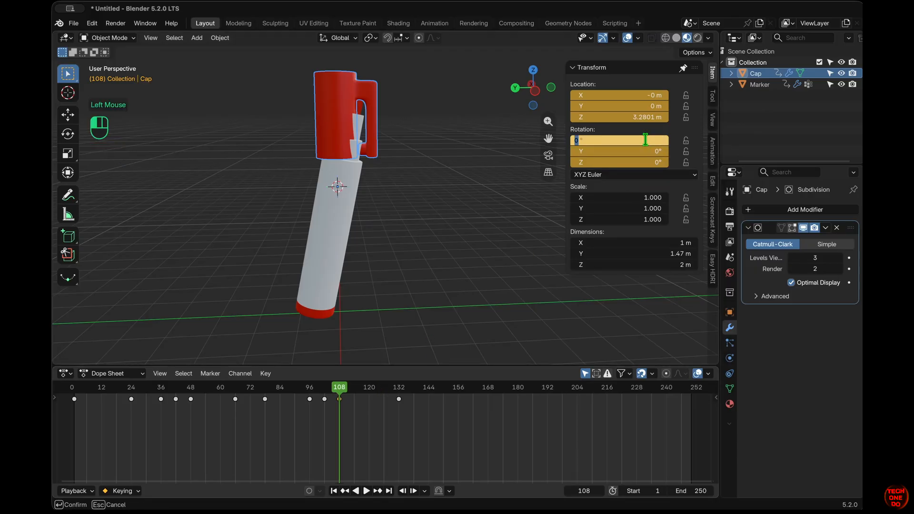
type("90")
key("Return")
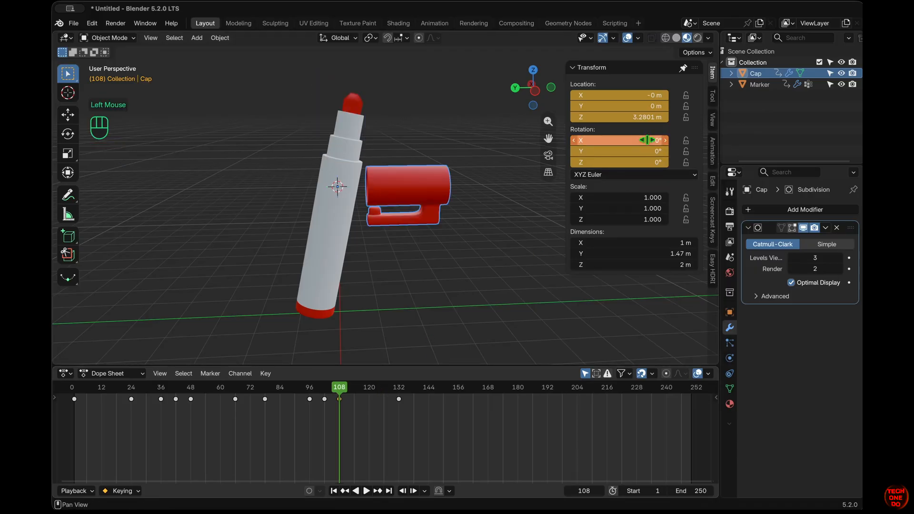
key("i")
On frame 108, set the Marker's X rotation to 90°, keyframe its rotation and play back the animation from the start
left_click(338, 239)
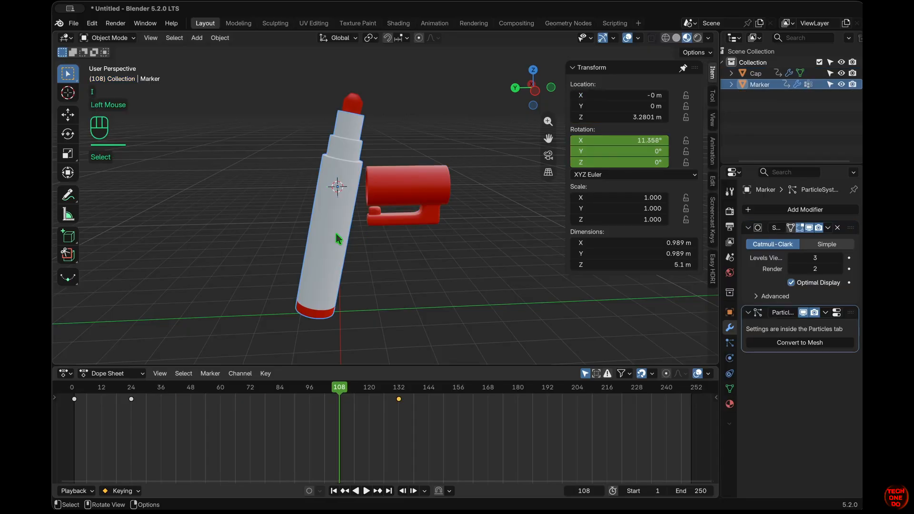
double_click(643, 141)
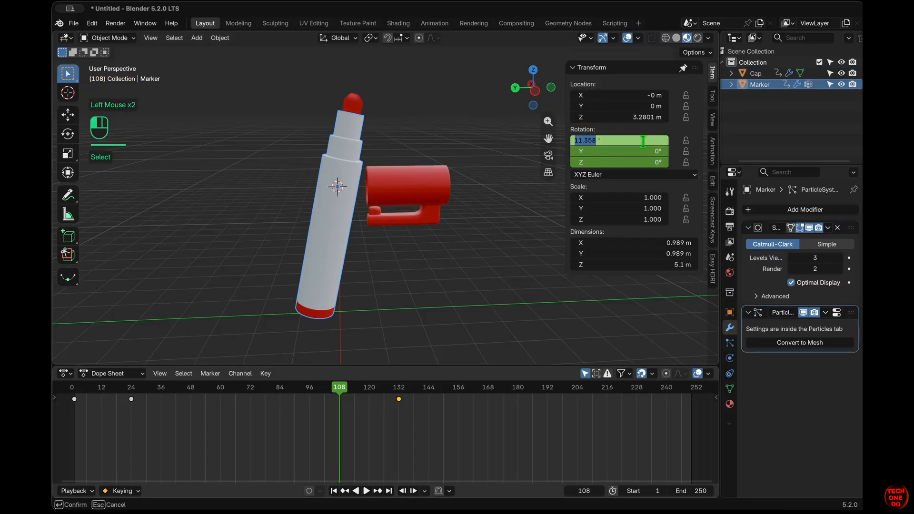
type("90")
key("Return")
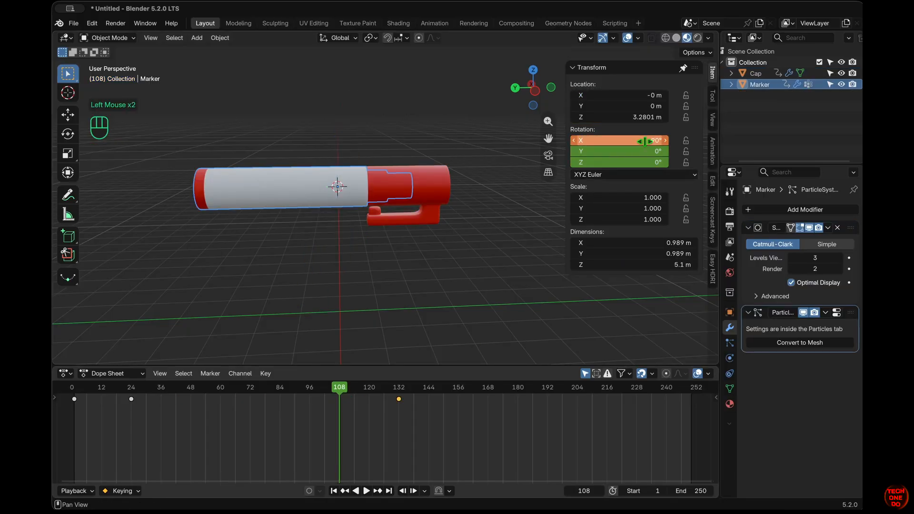
key("i")
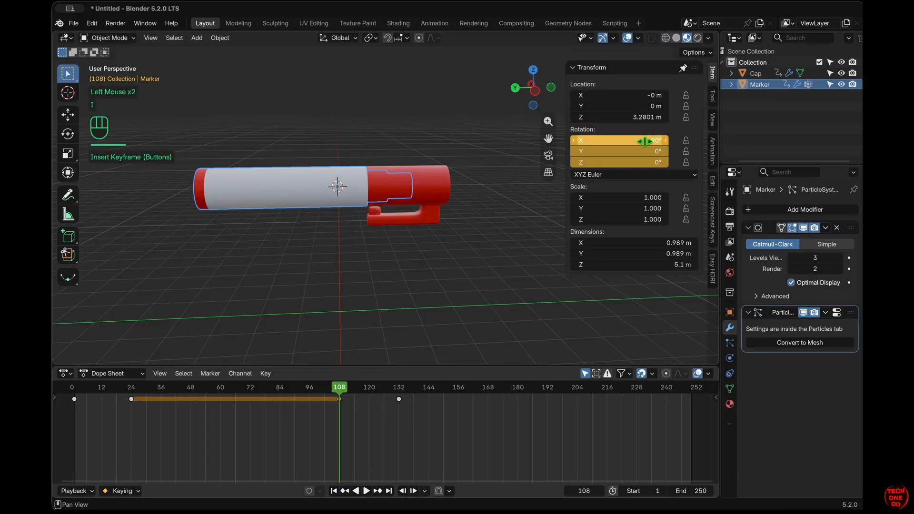
left_click(334, 491)
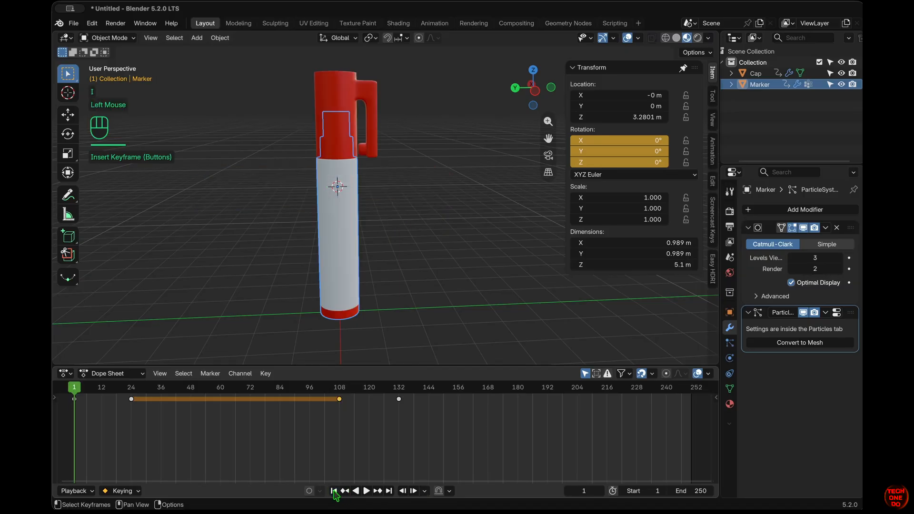
left_click(366, 491)
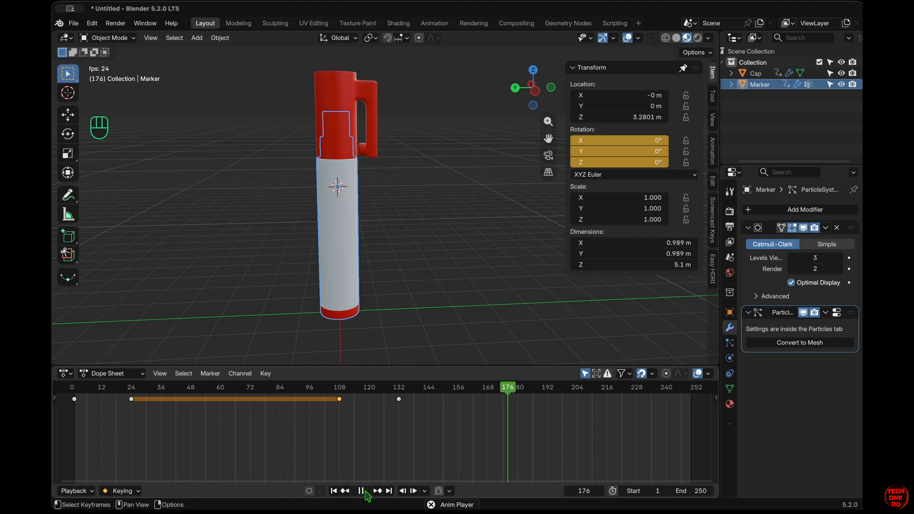
left_click(367, 493)
Set the animation's end frame to 132, play it back from the start and return to frame 1
left_click_drag(530, 397, 400, 407)
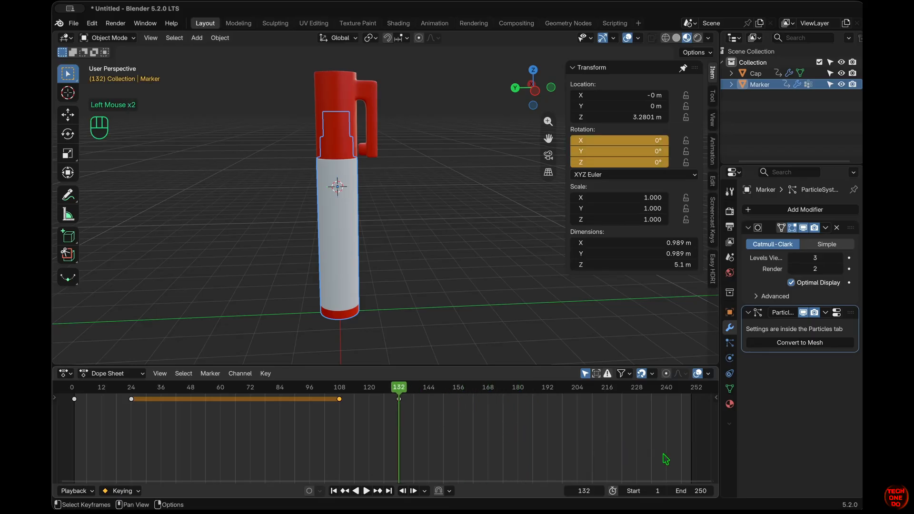
left_click(689, 491)
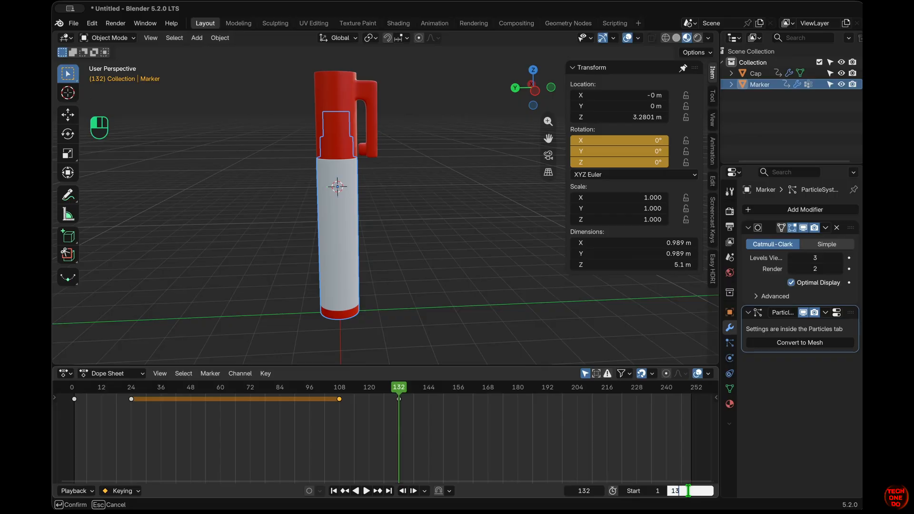
type("132")
key("Return")
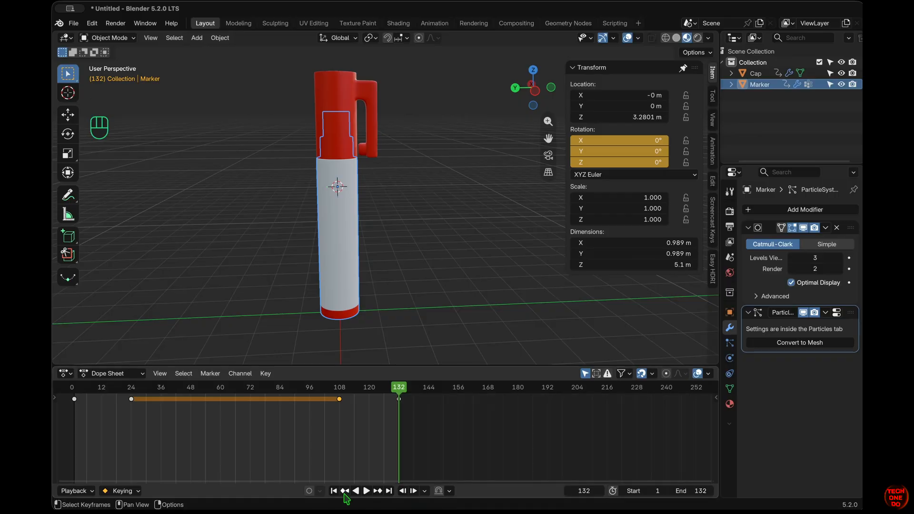
left_click(334, 491)
left_click(366, 491)
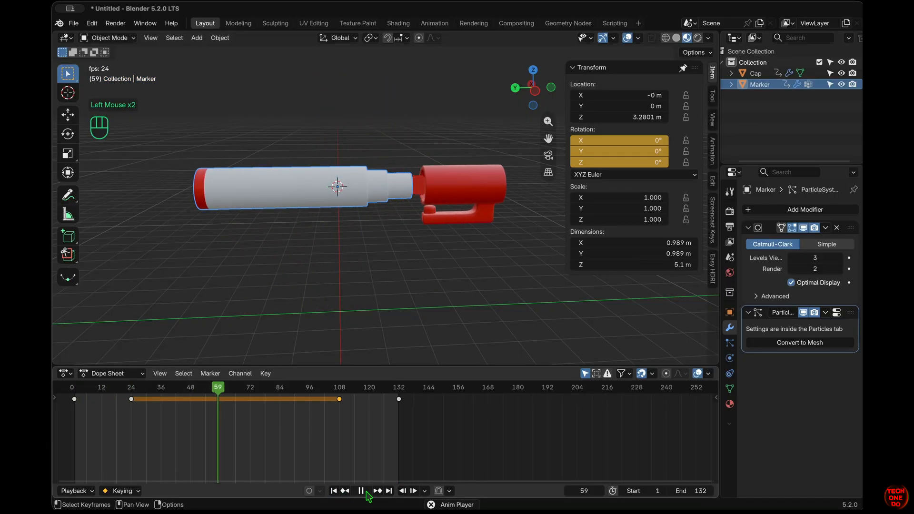
left_click(365, 492)
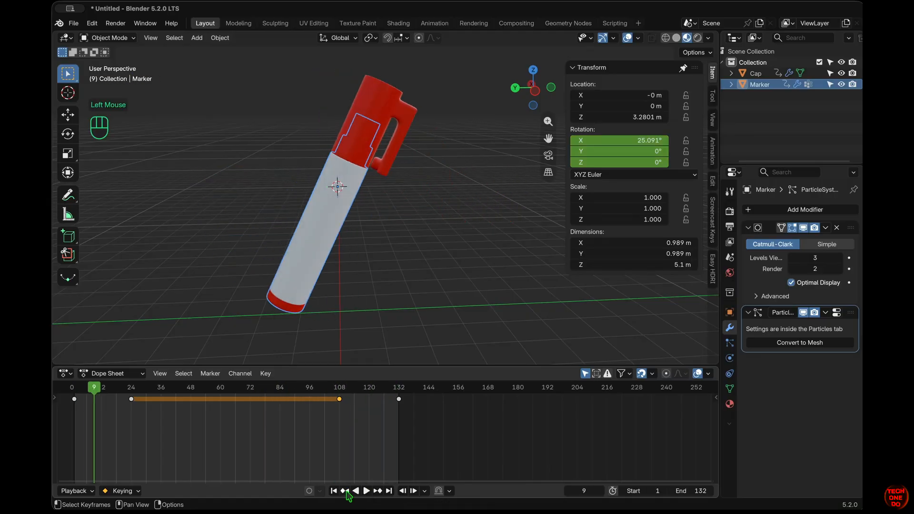
left_click(334, 491)
Hide the viewport's transform sidebar and deselect the Marker
key("n")
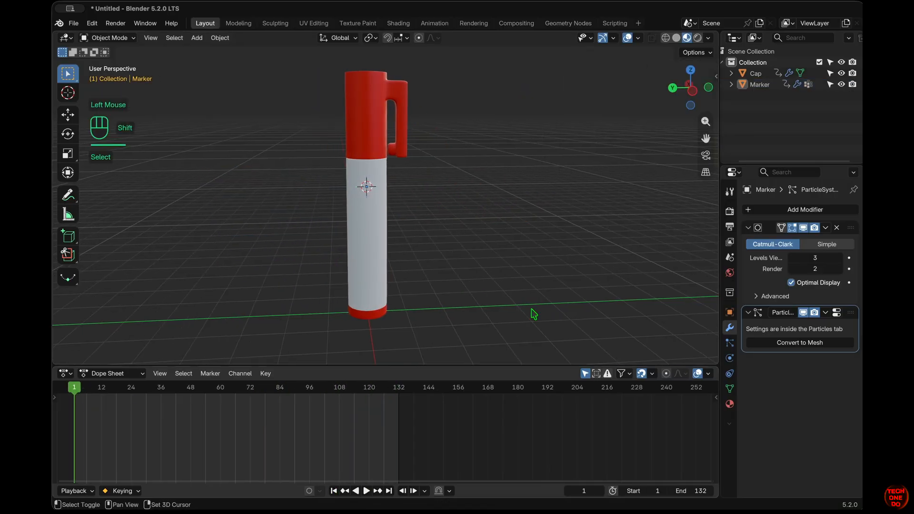
left_click(533, 313)
scroll(533, 314, "right", 10)
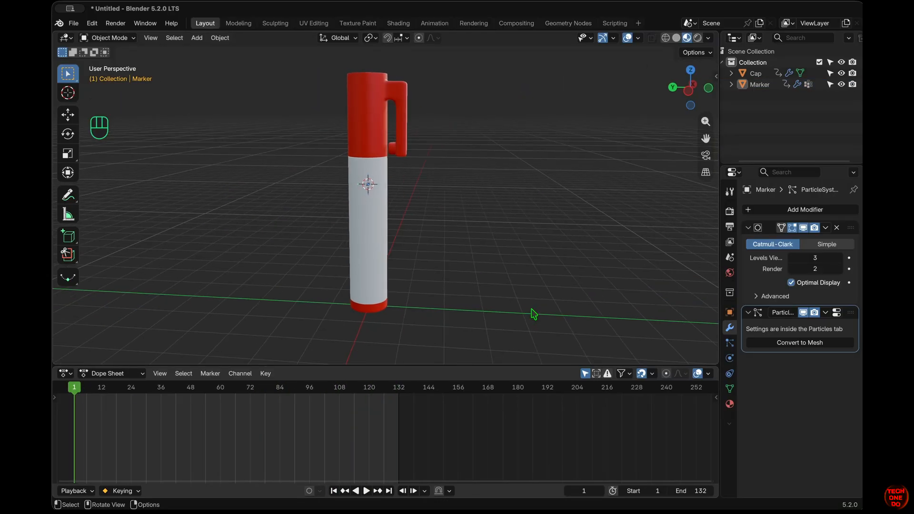
scroll(533, 314, "left", 10)
scroll(533, 314, "right", 5)
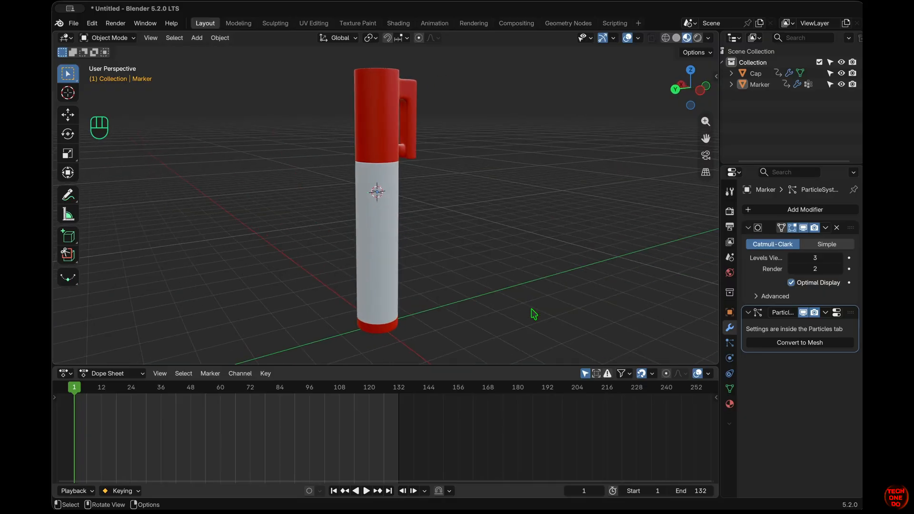